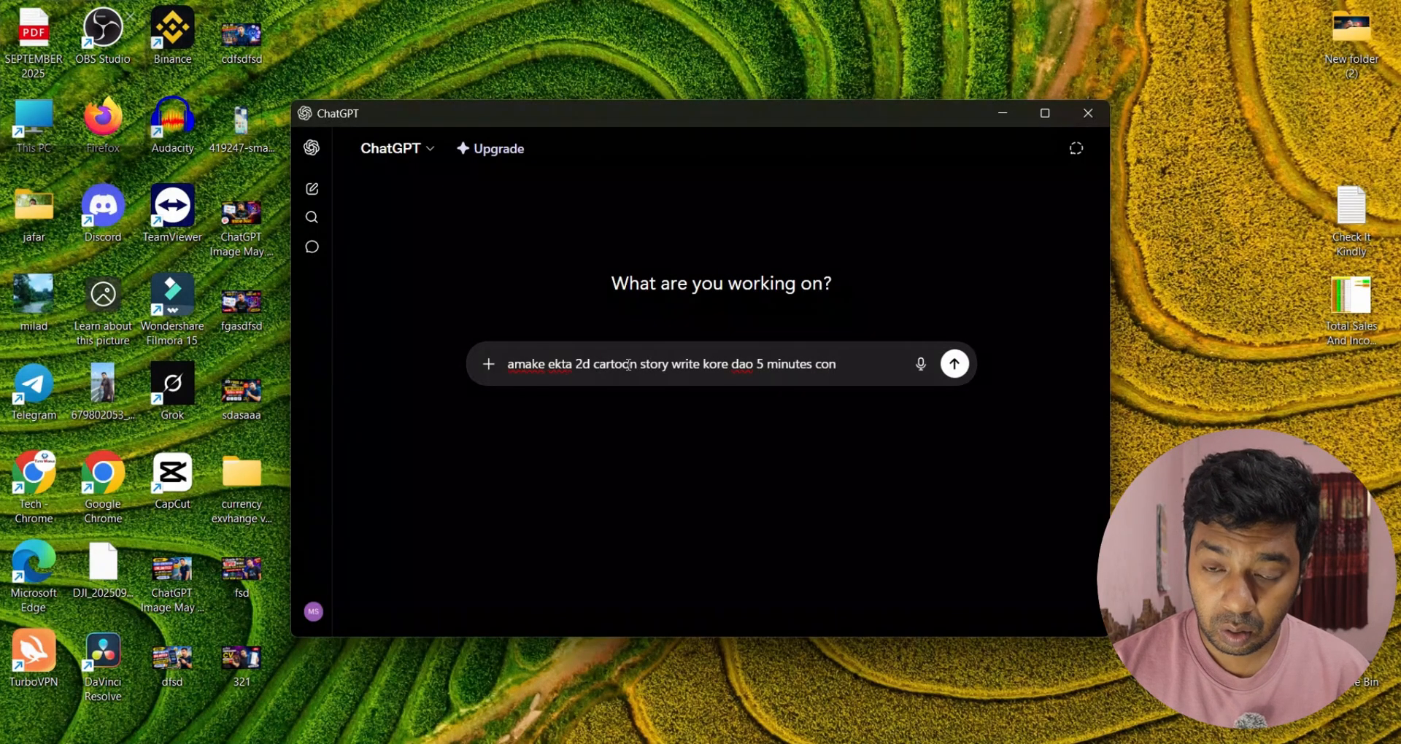
Complete the story request with "consistency bojai reke protita scene hobe 8 second kore photo prompt them video prompt" and send it
text(tency)
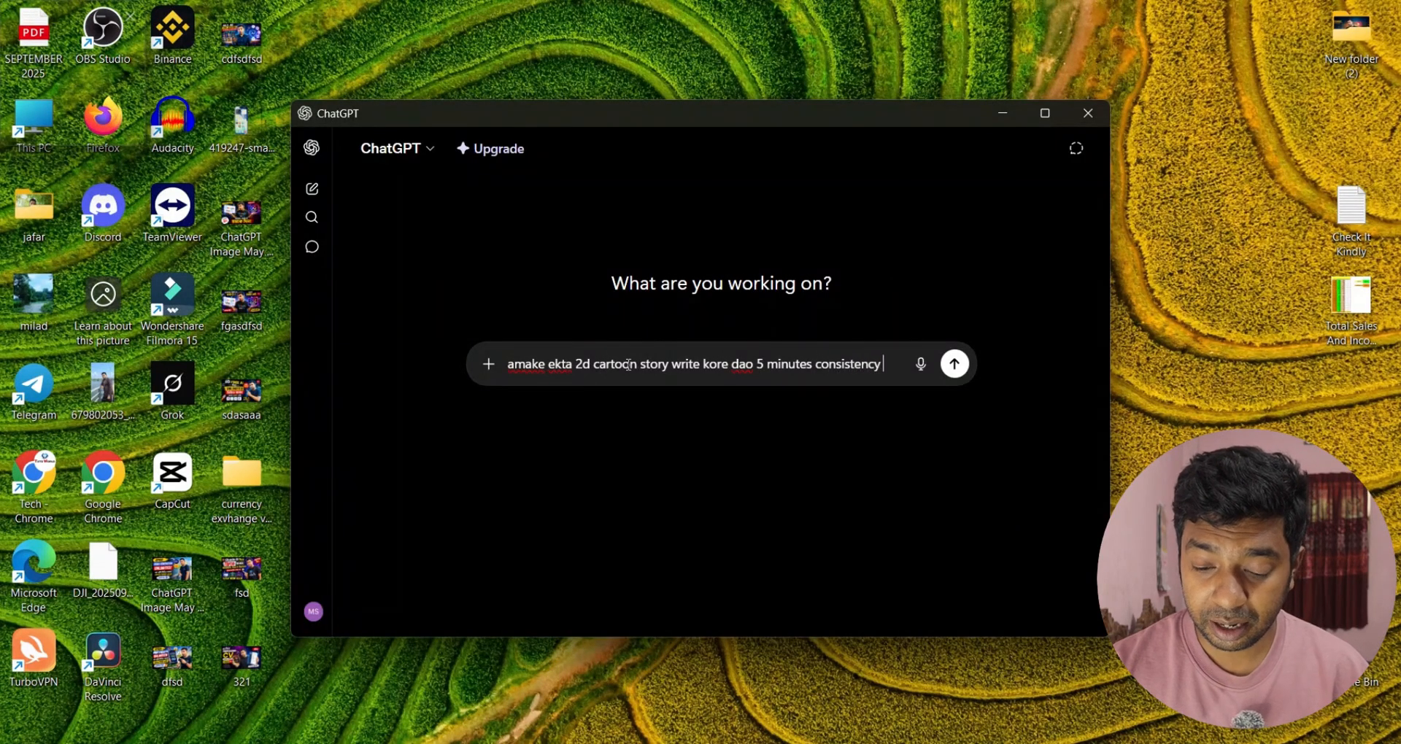
text( bojai reke )
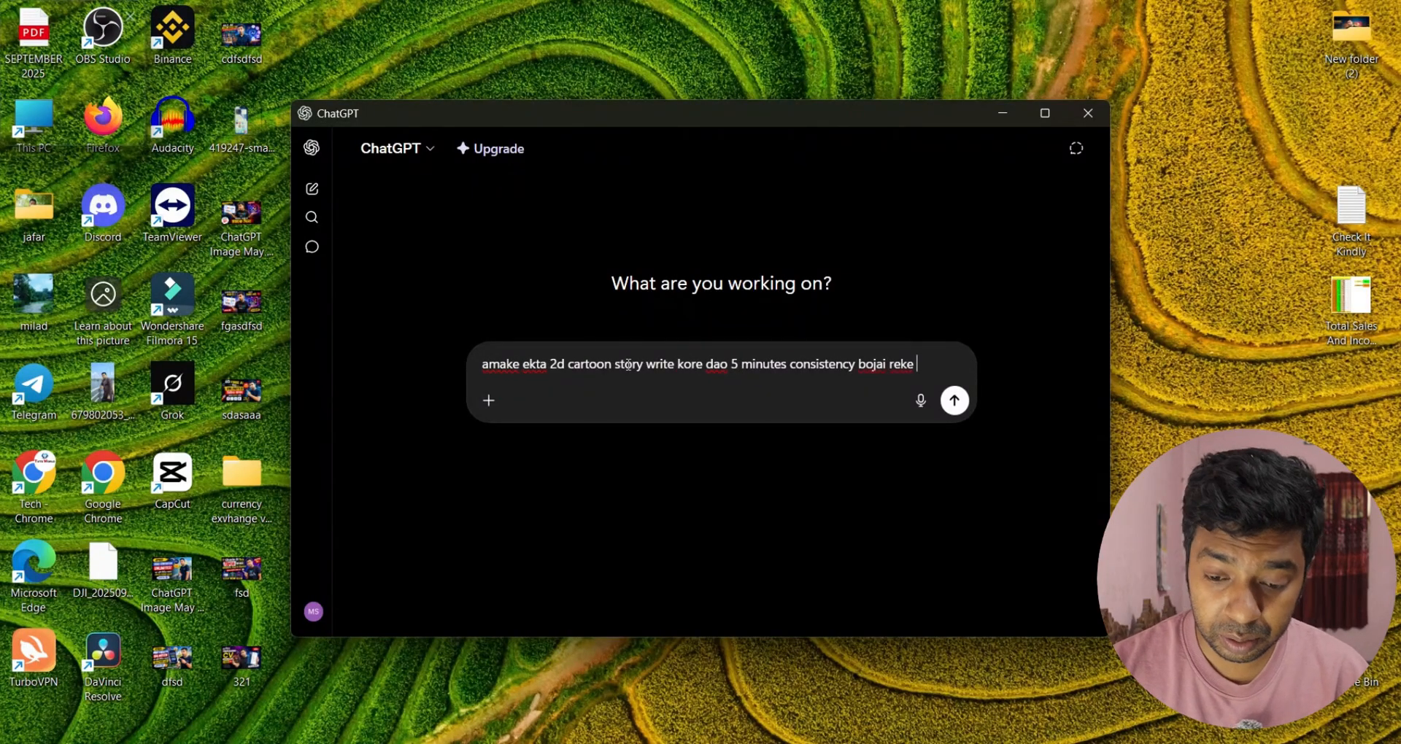
text(protita )
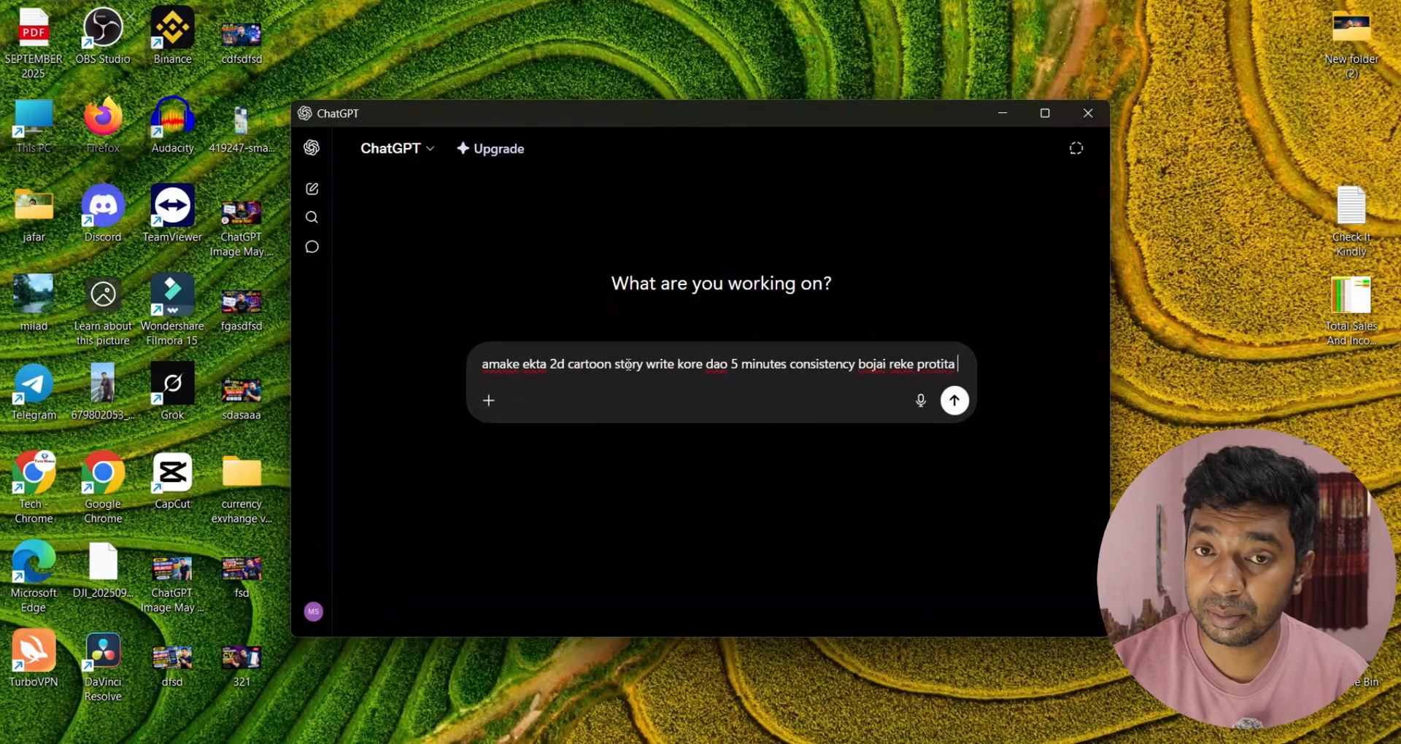
text(s)
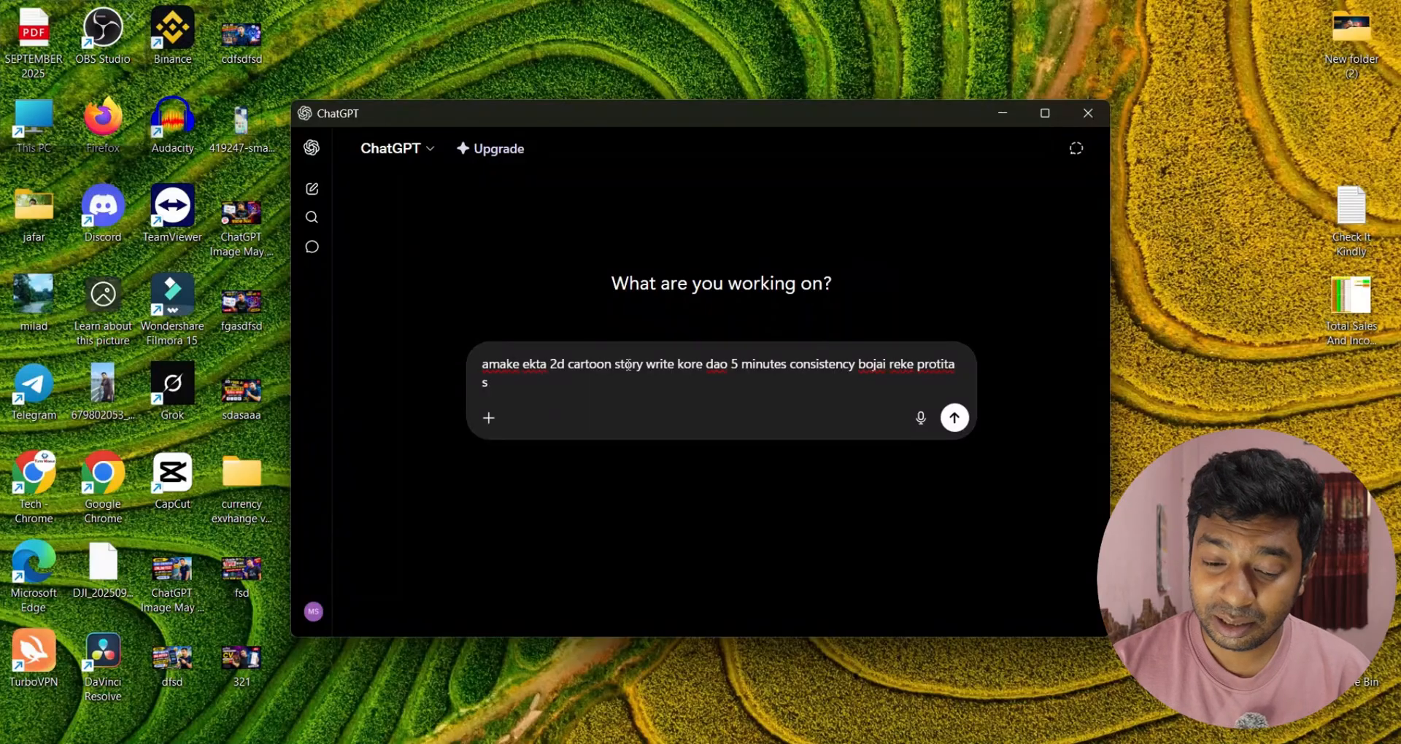
text(cene hobe)
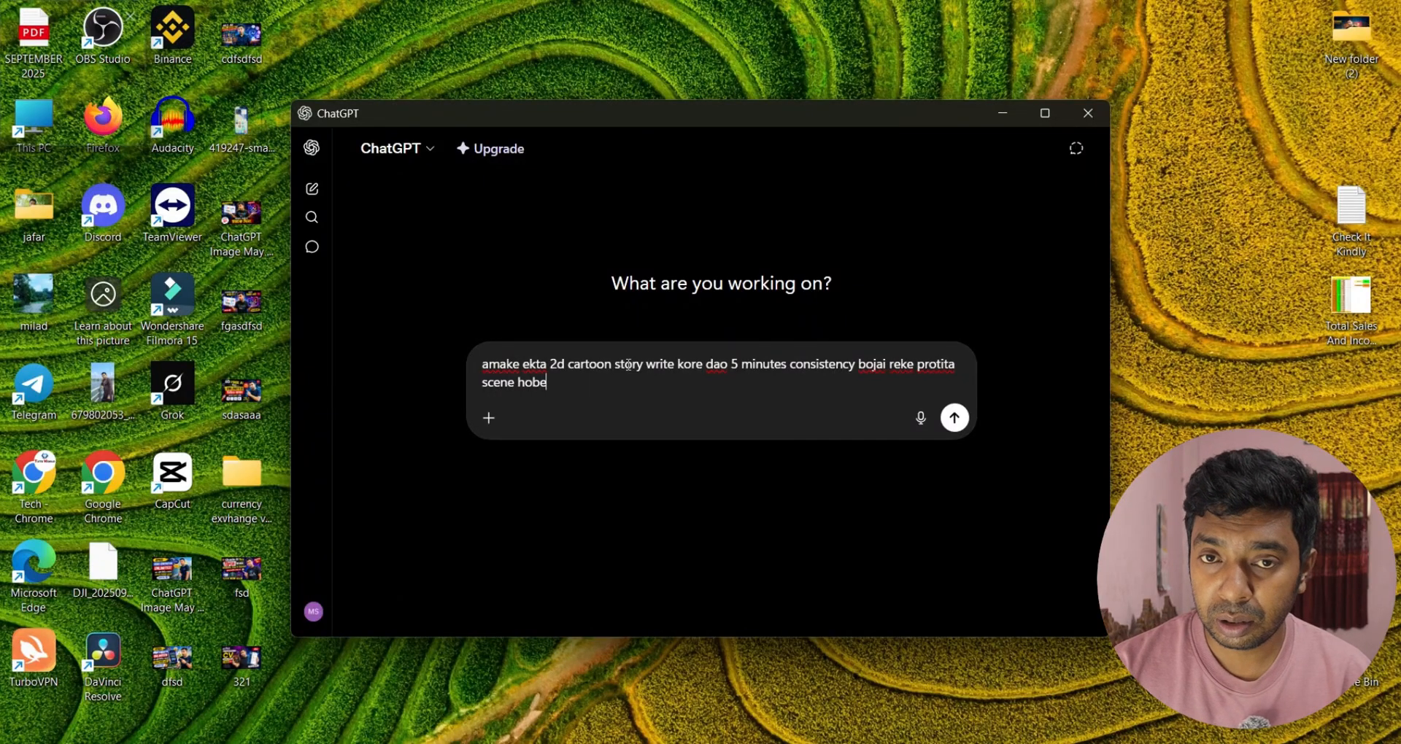
text( 8 se)
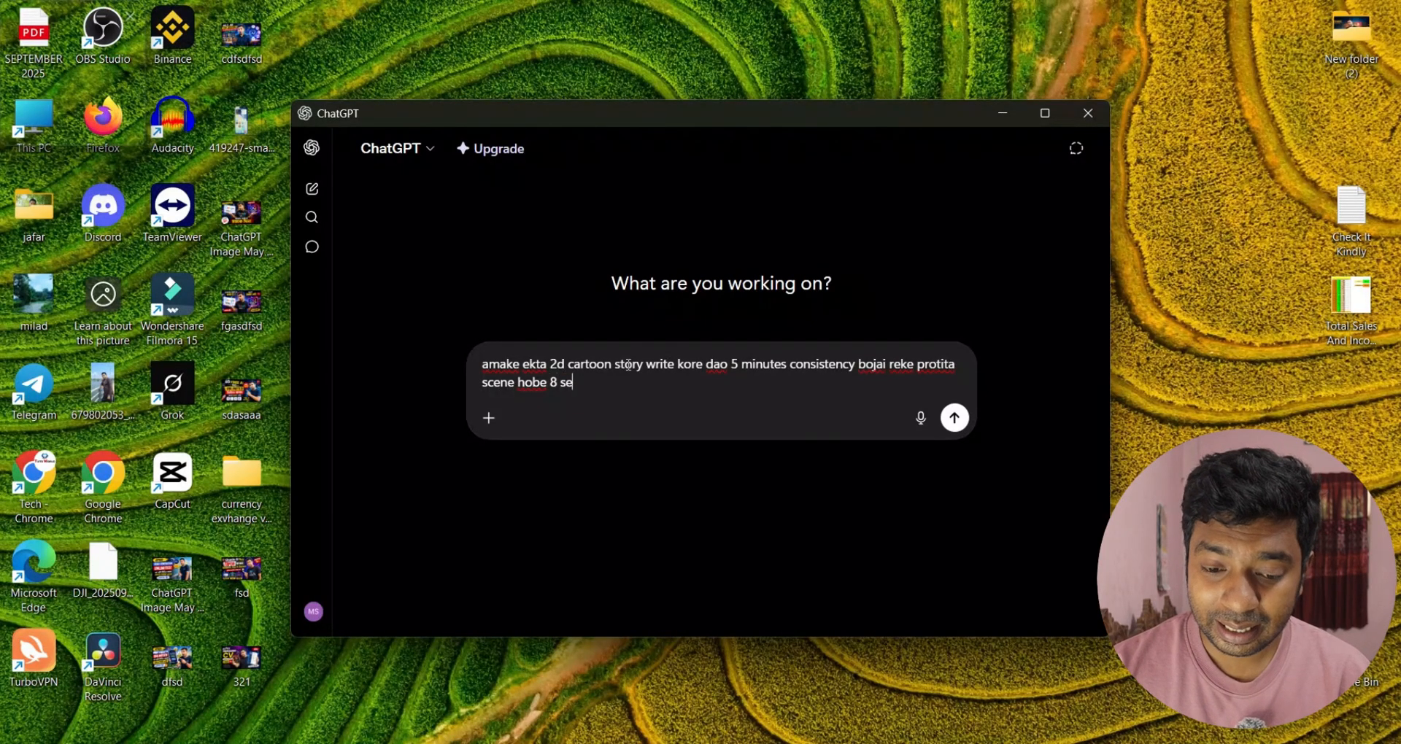
text(cond kore photo)
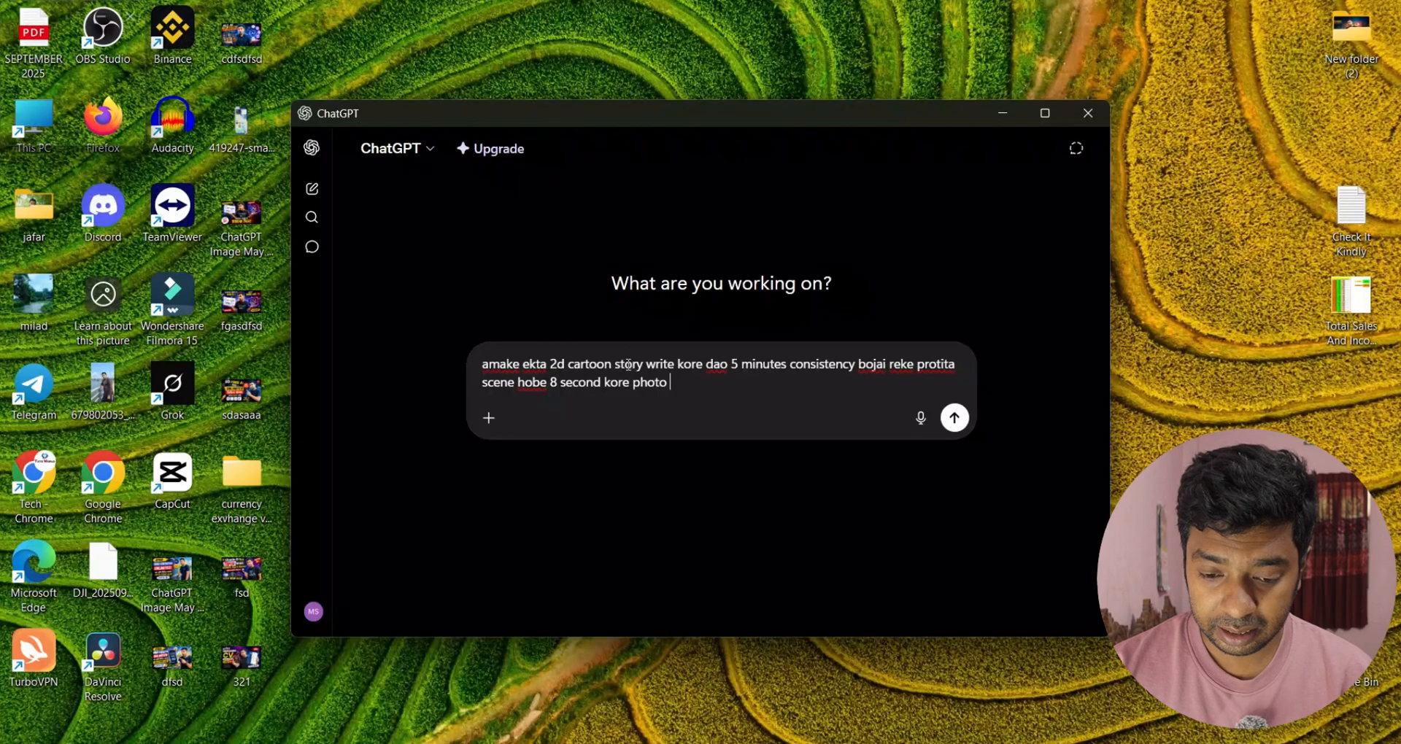
text(prompt them )
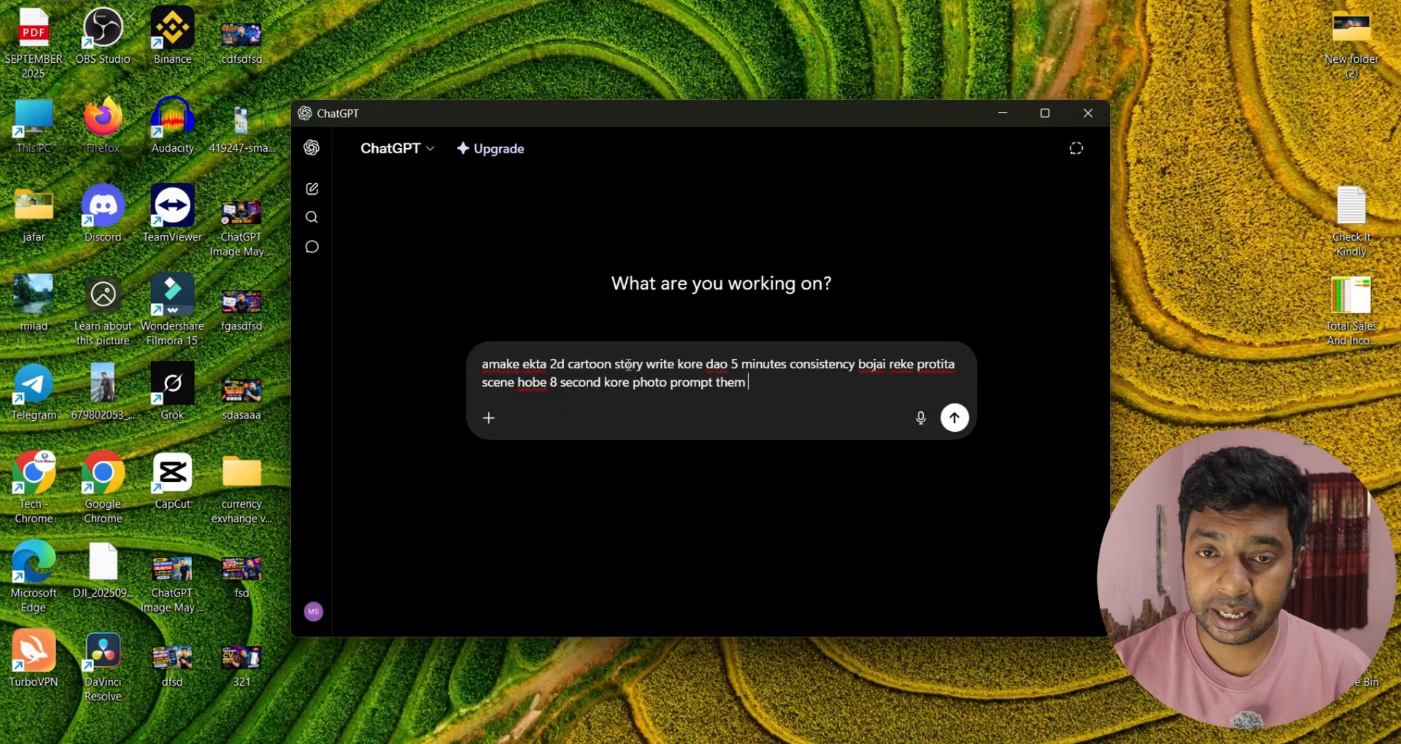
text(video prompt)
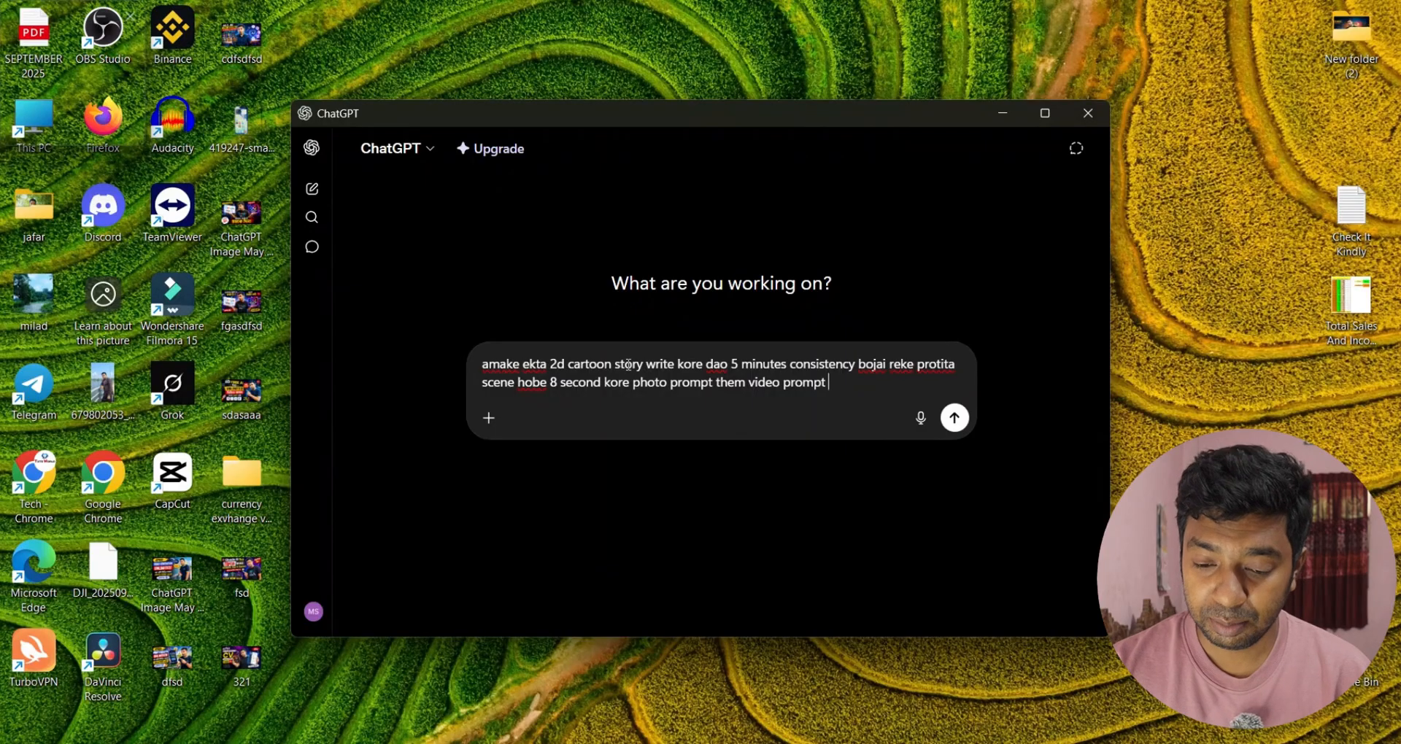
key(Return)
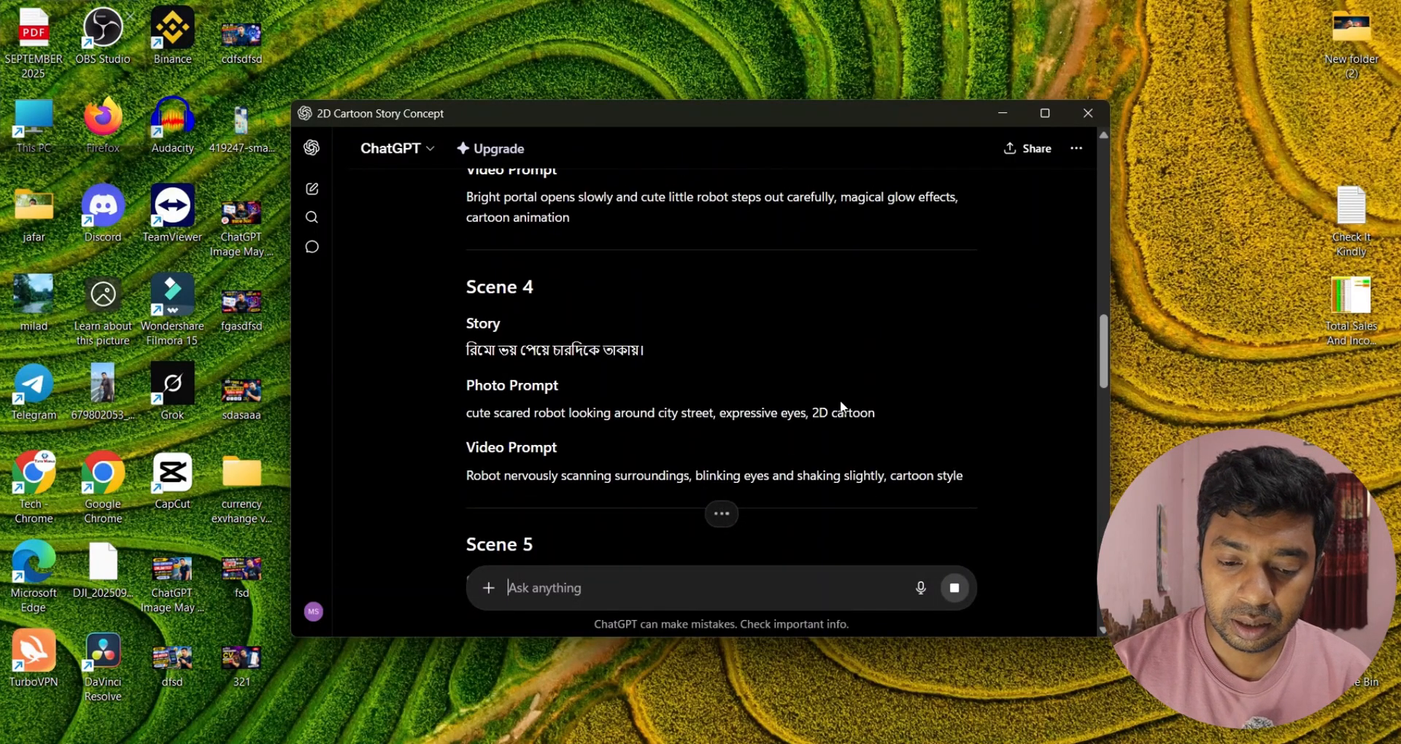
Maximize the chat window and review the generated cartoon story from its ending back to its beginning
click(1045, 113)
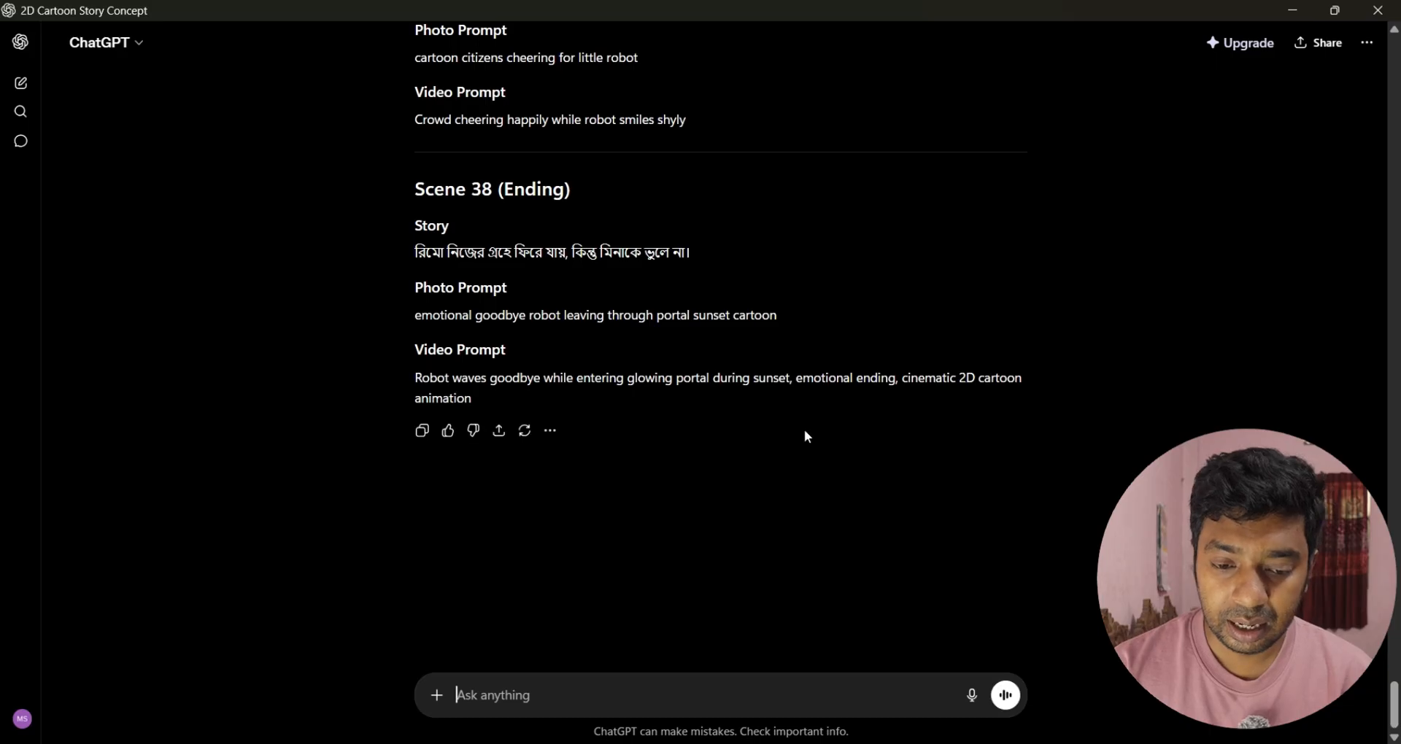
scroll(746, 400, up, 10)
scroll(700, 356, up, 20)
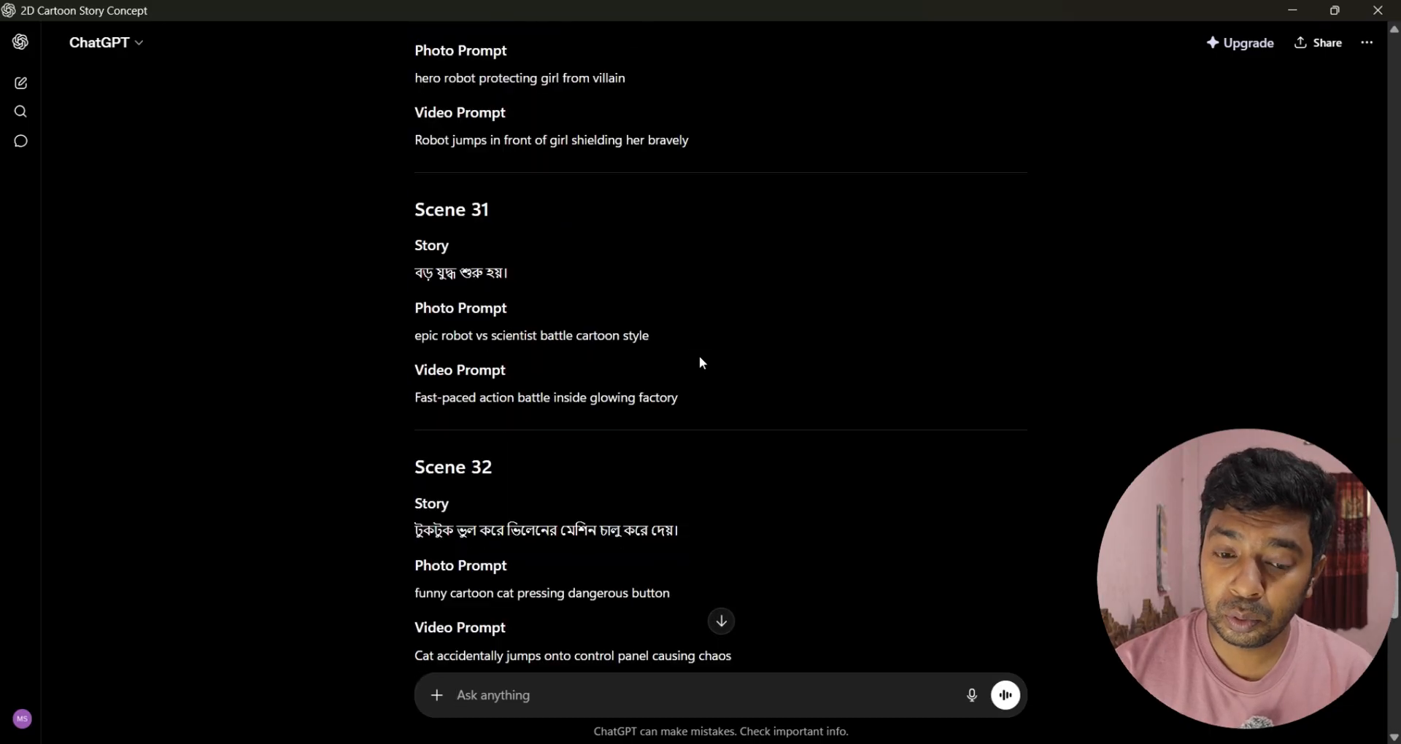
scroll(699, 355, up, 20)
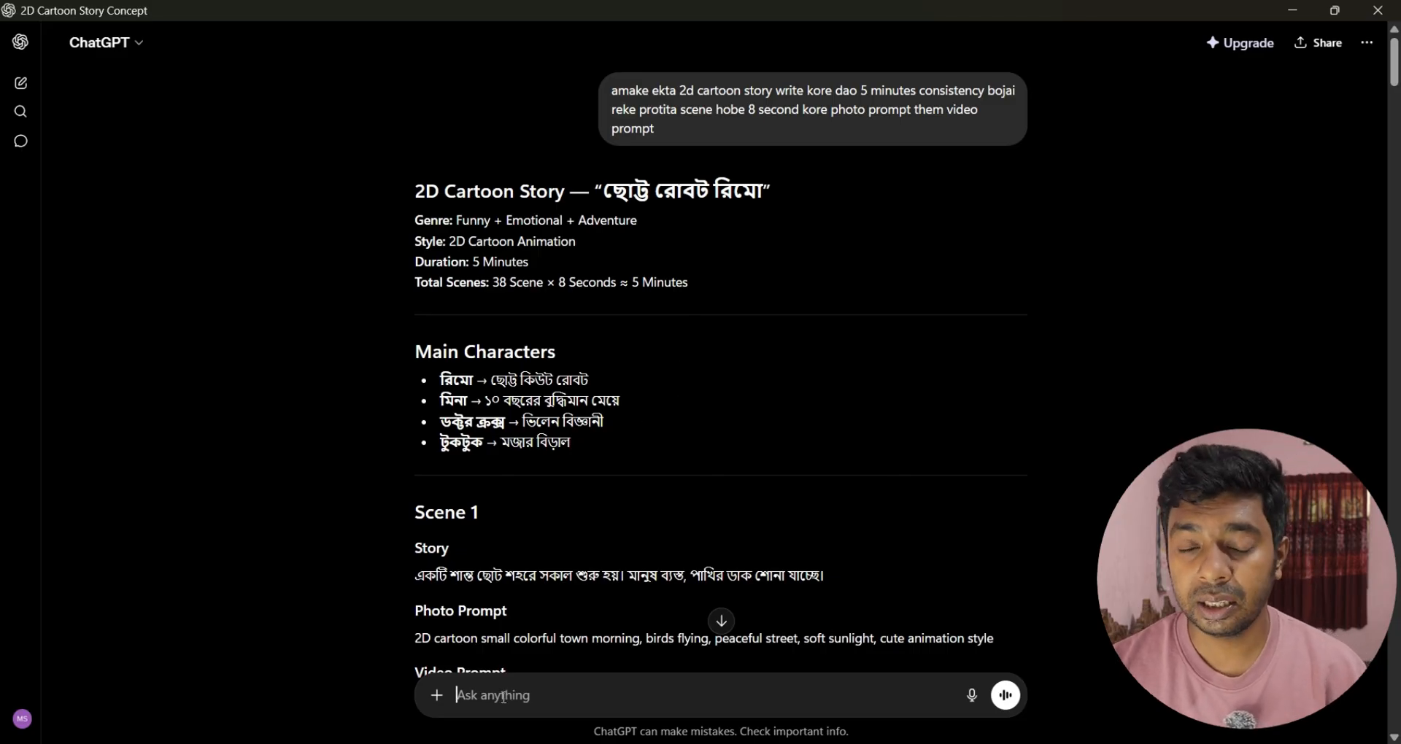
Send the follow-up request "all video prompt ek table e dao alada alda pragrahp e"
text(all)
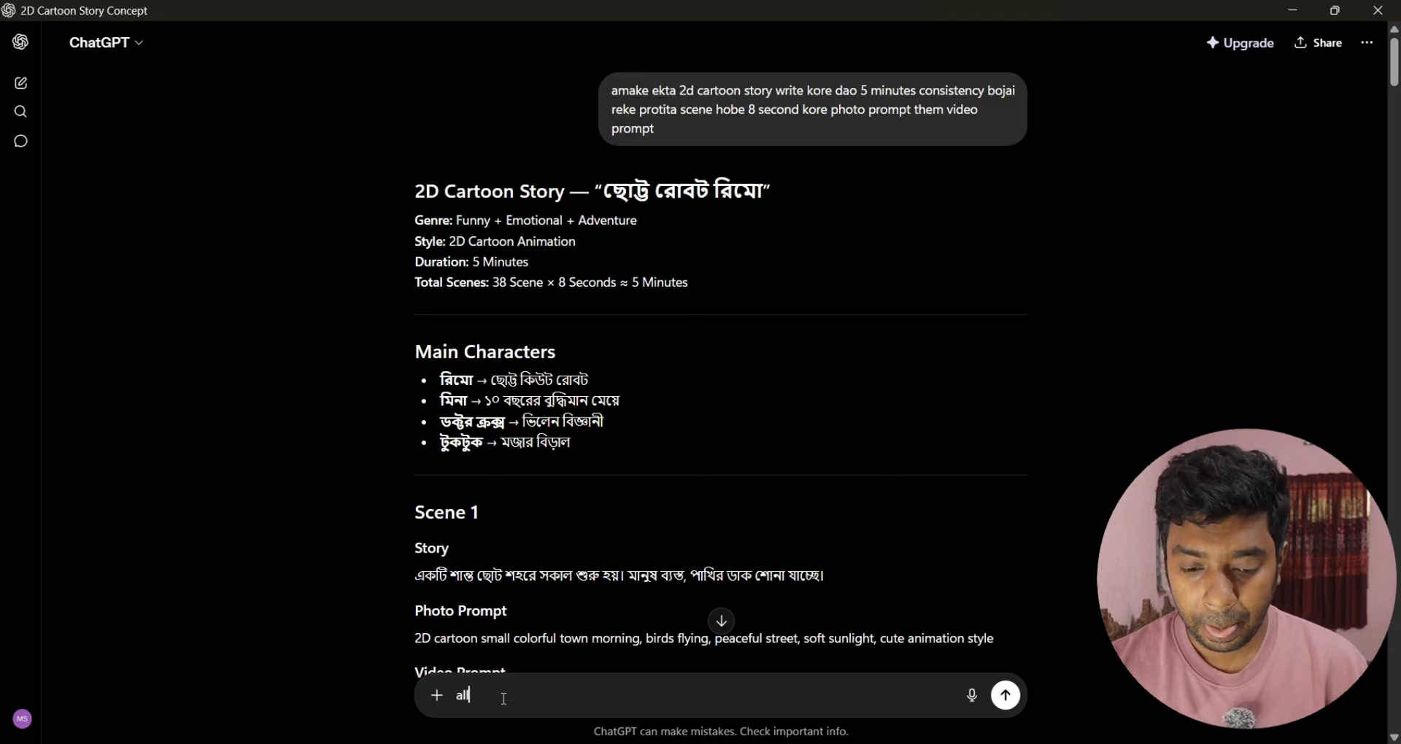
text( video prompt)
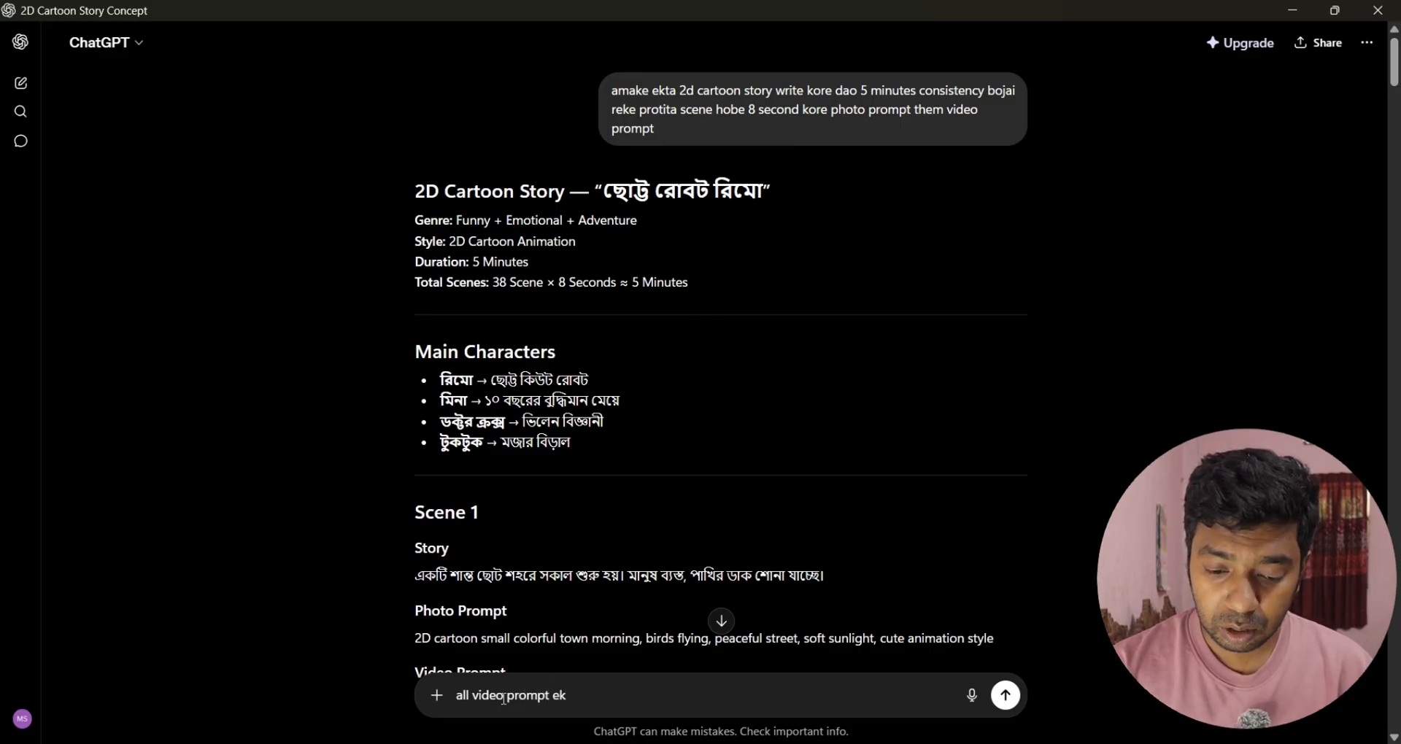
text(ek ta)
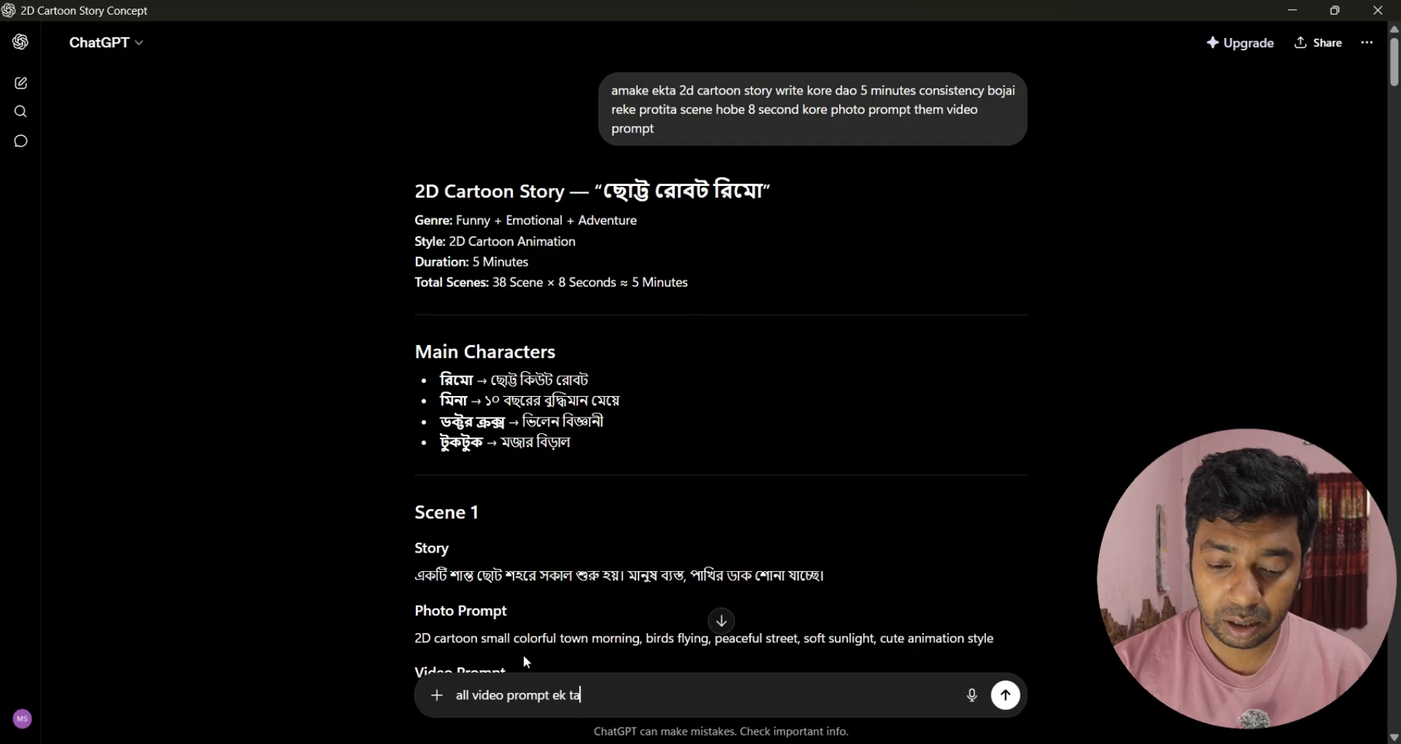
text(ble e dao)
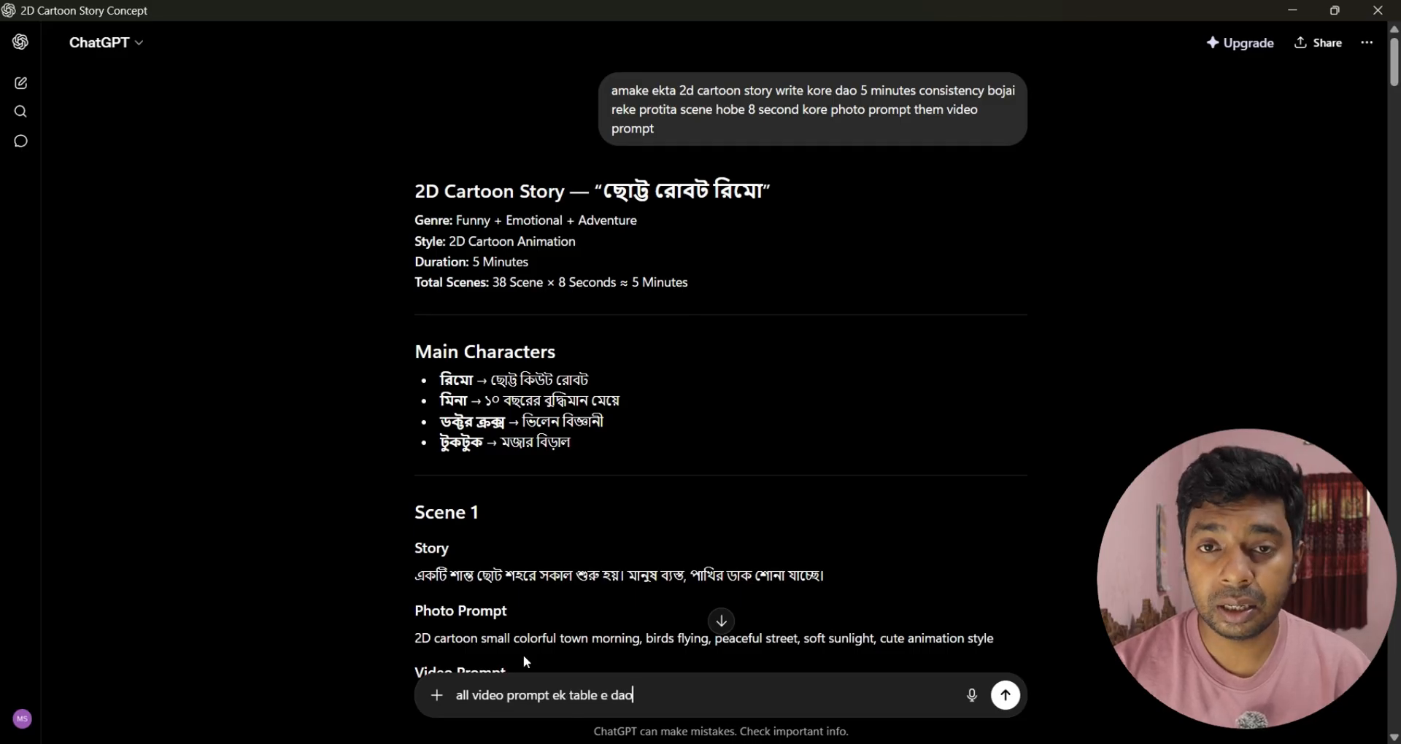
text( alada la)
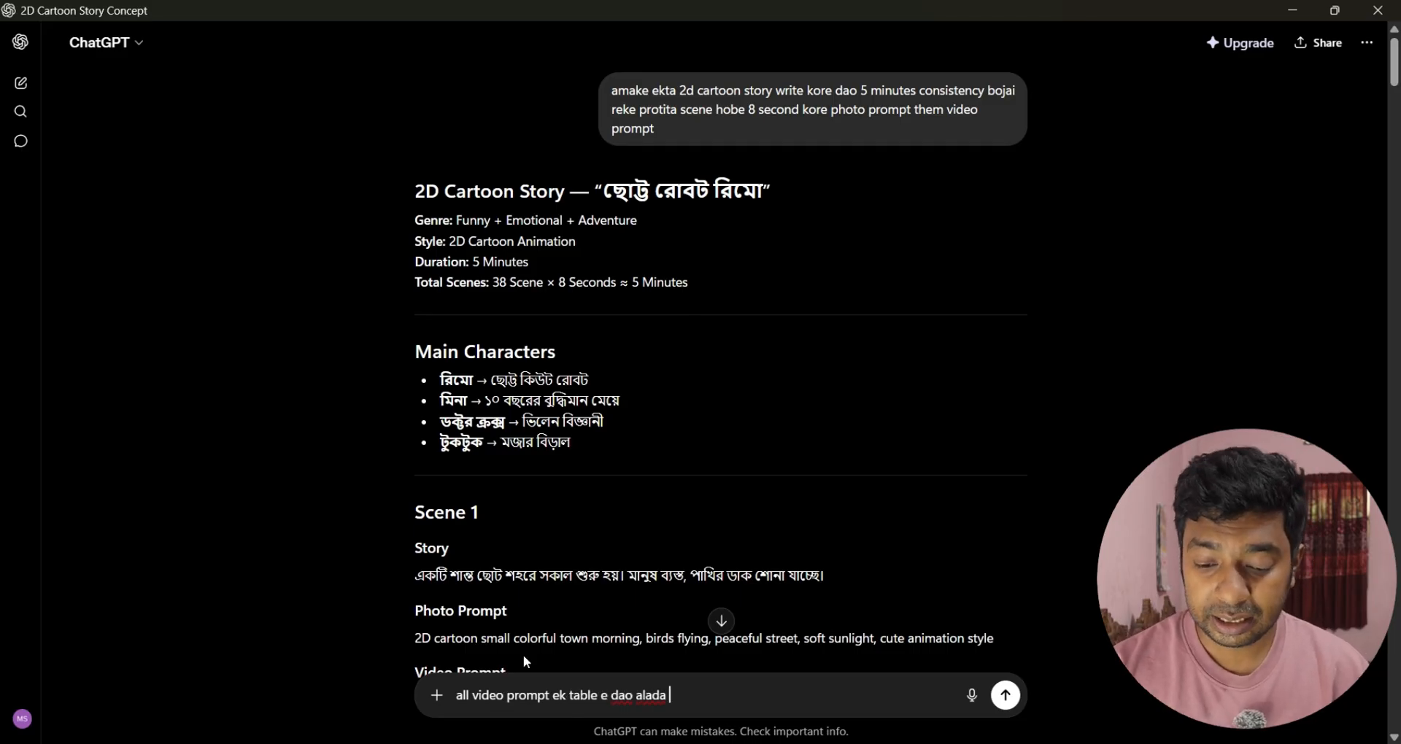
key(BackSpace)
key(BackSpace)
text(ald)
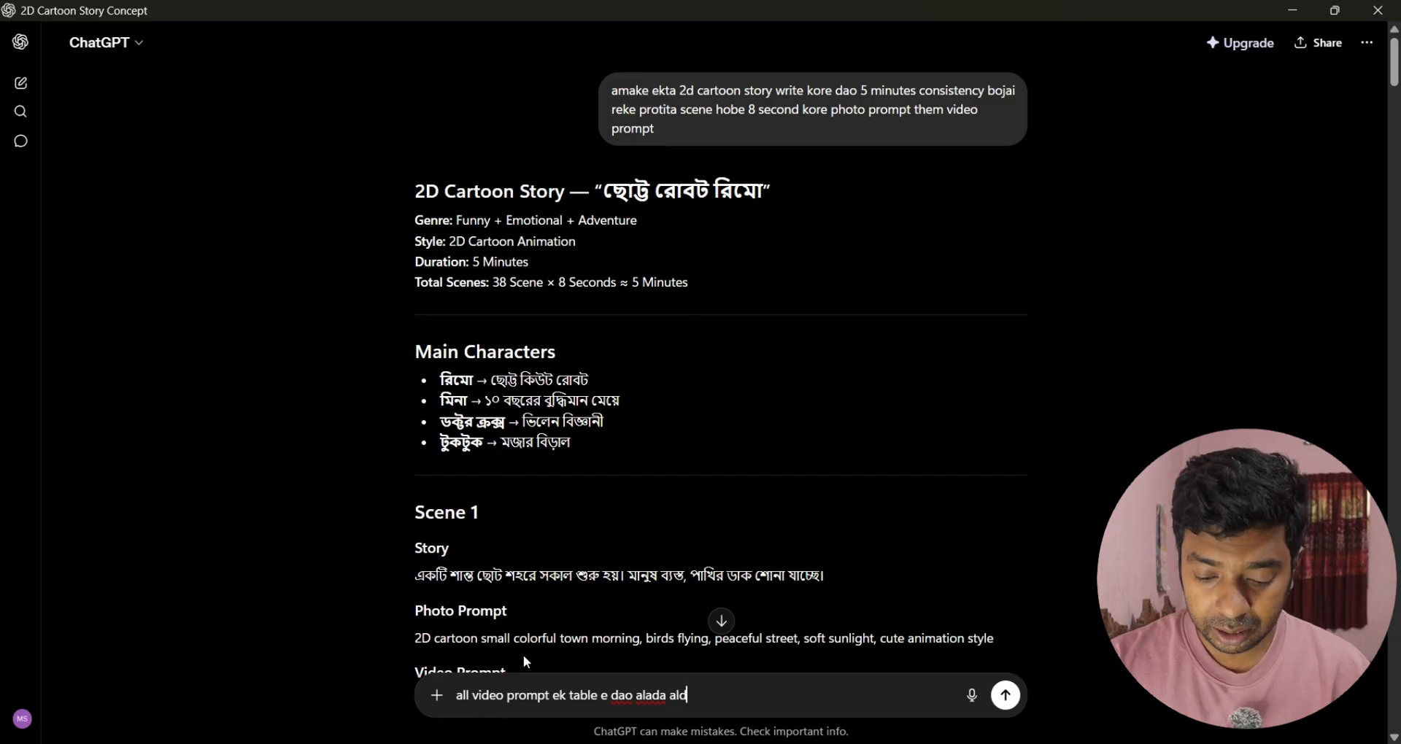
text(a pra)
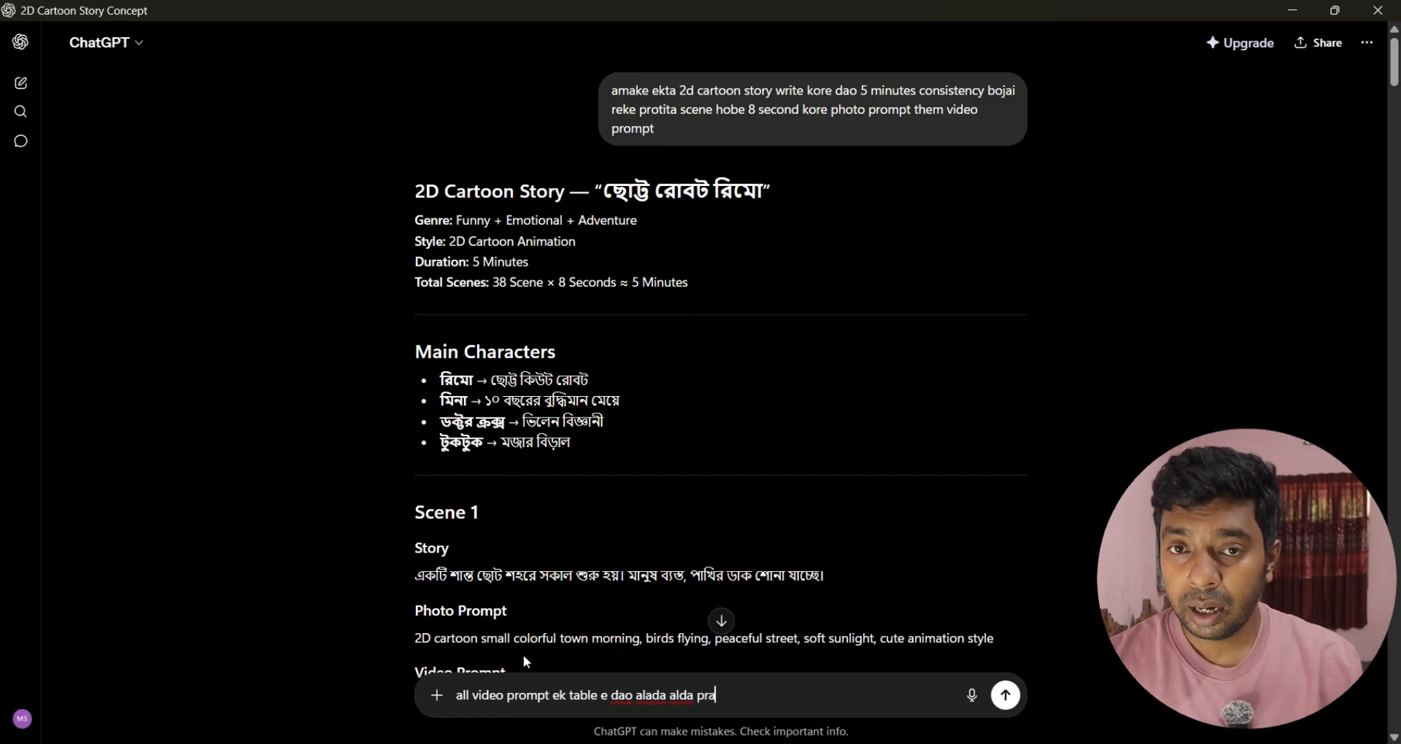
text(hra)
key(BackSpace)
key(BackSpace)
key(BackSpace)
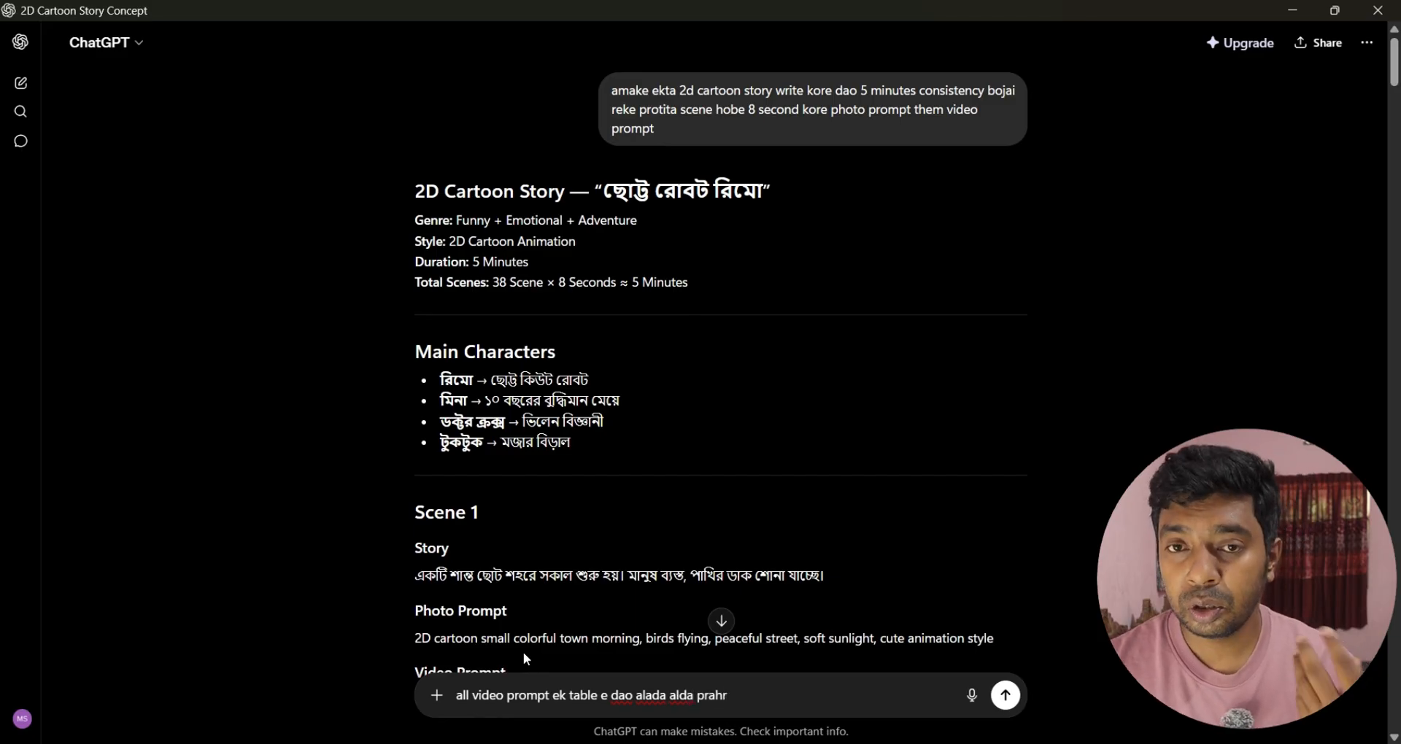
text(grahp e)
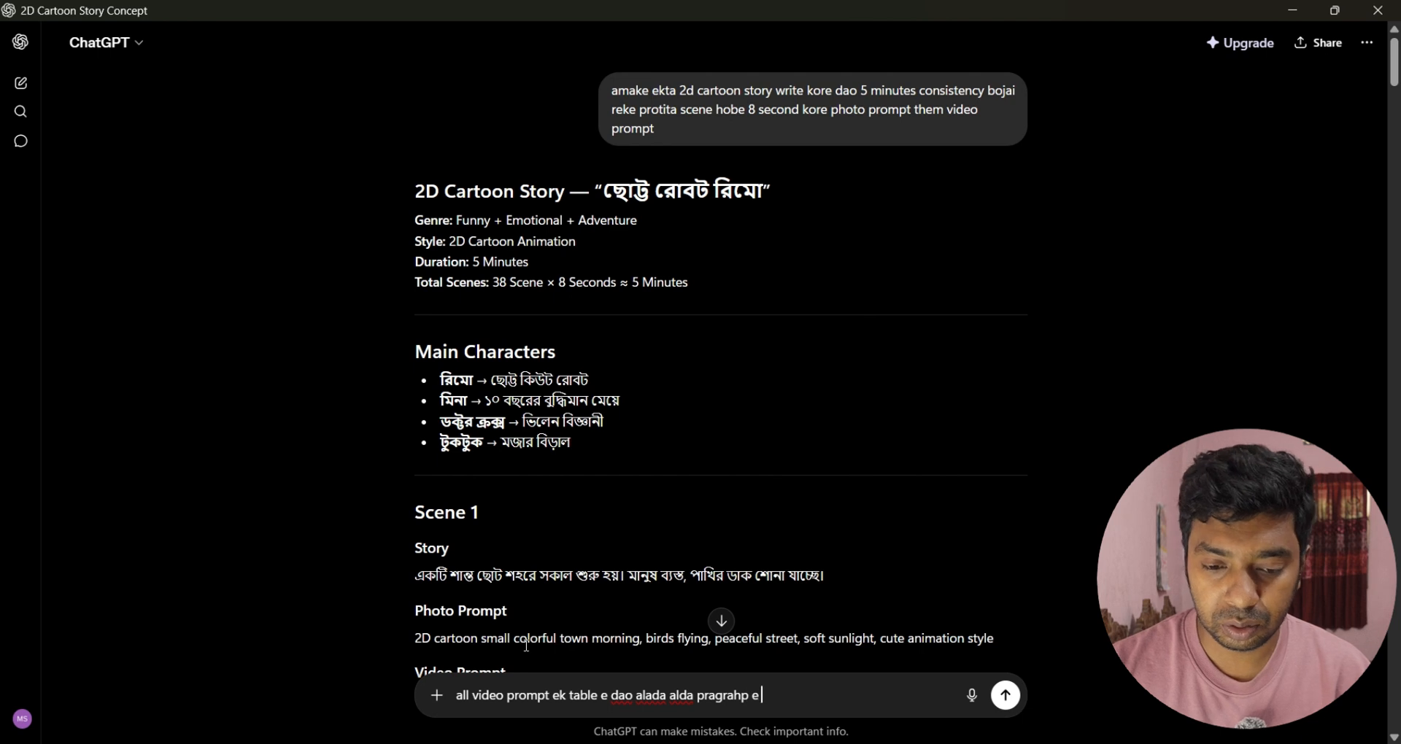
key(Return)
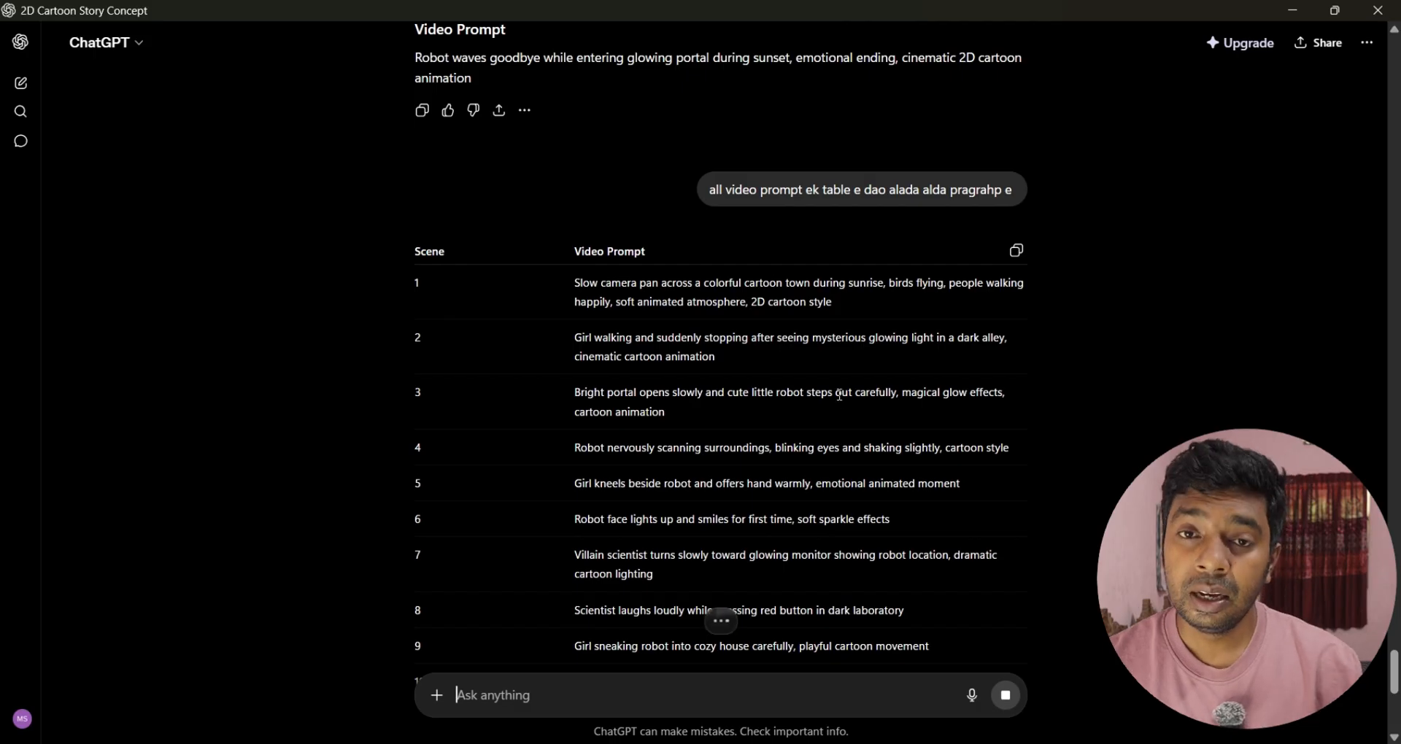
Look through the video prompt table to its last row, and return to the photo prompt of Scene 1
scroll(839, 398, down, 4)
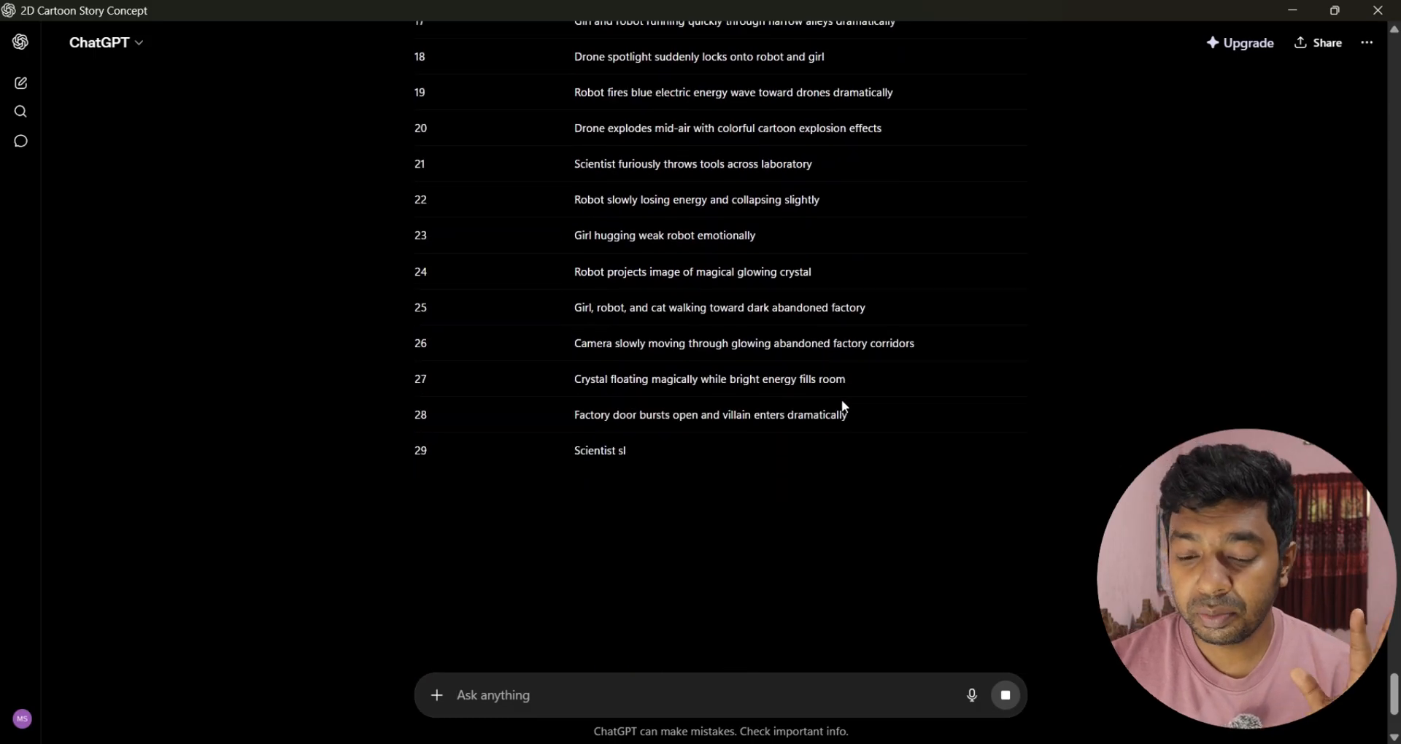
scroll(879, 394, down, 5)
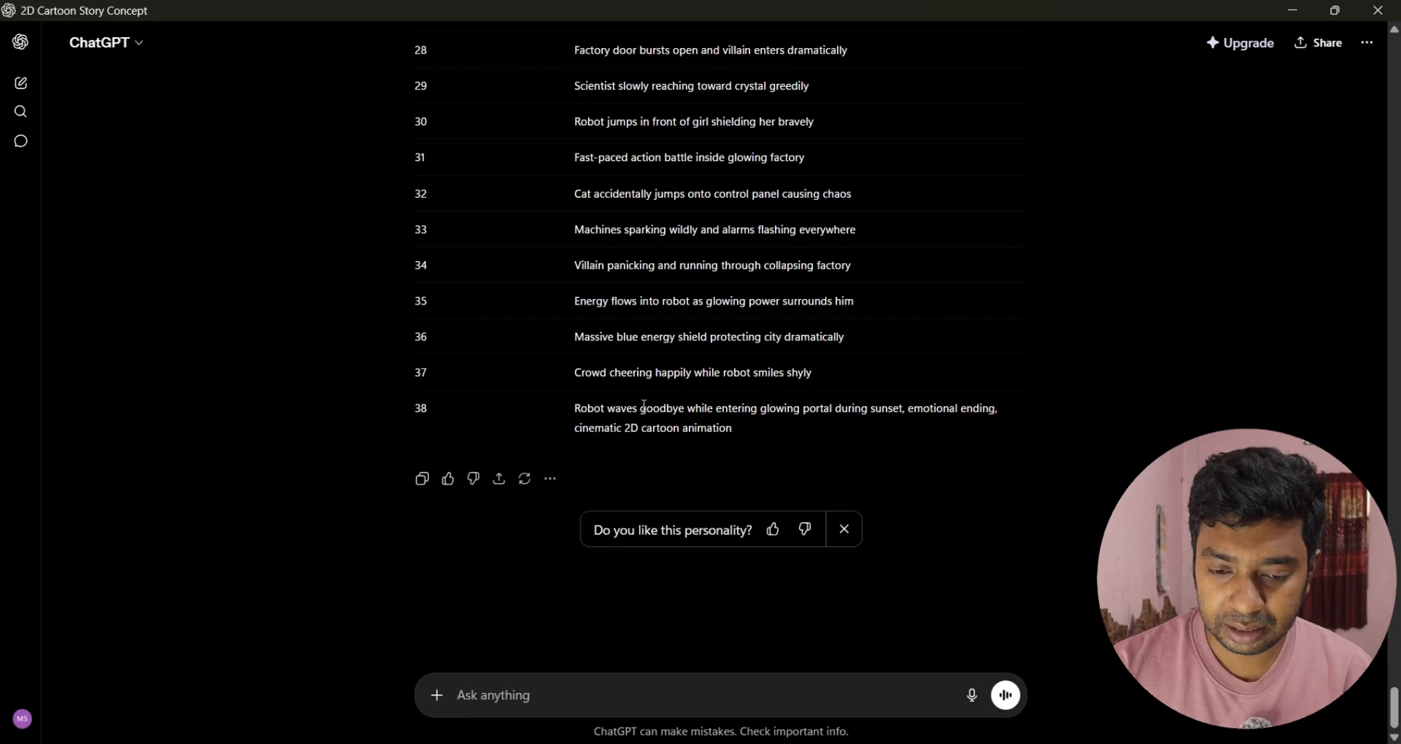
scroll(800, 432, up, 20)
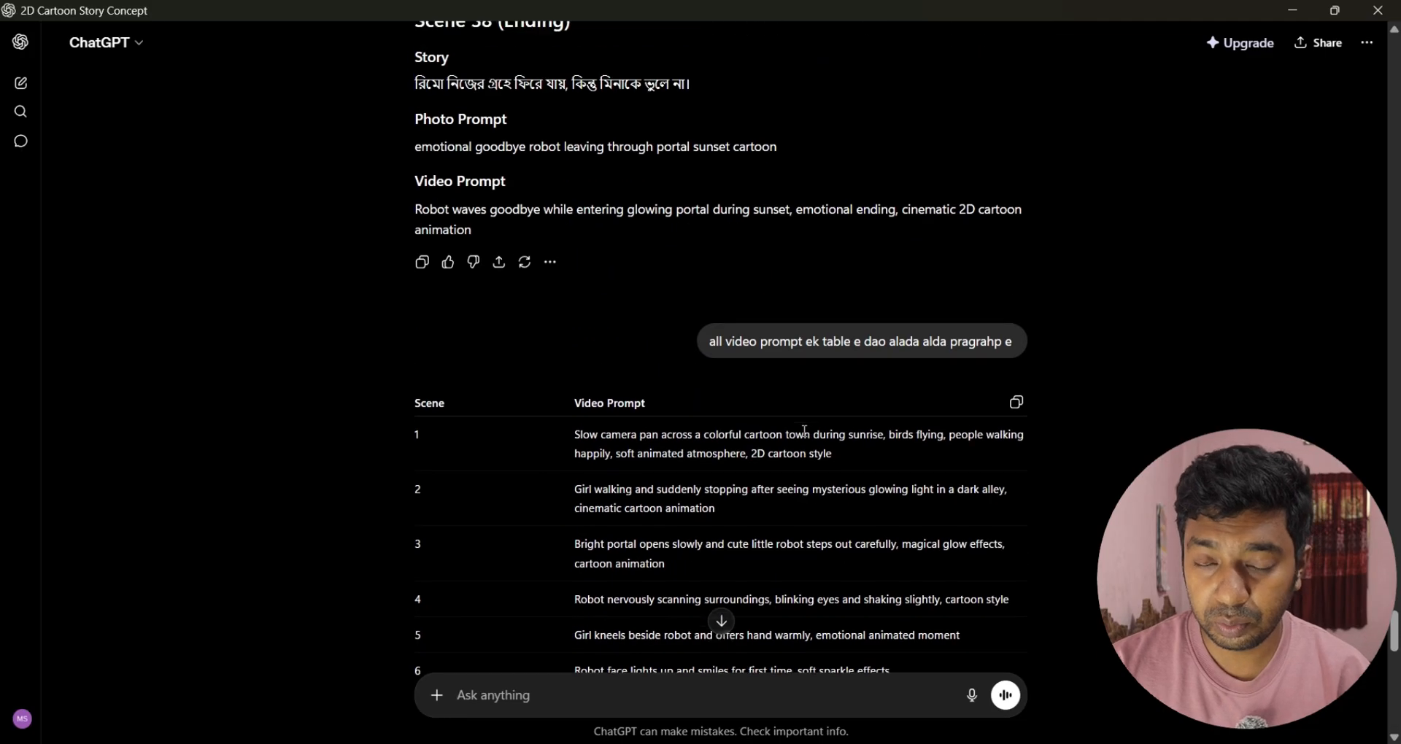
scroll(804, 430, up, 15)
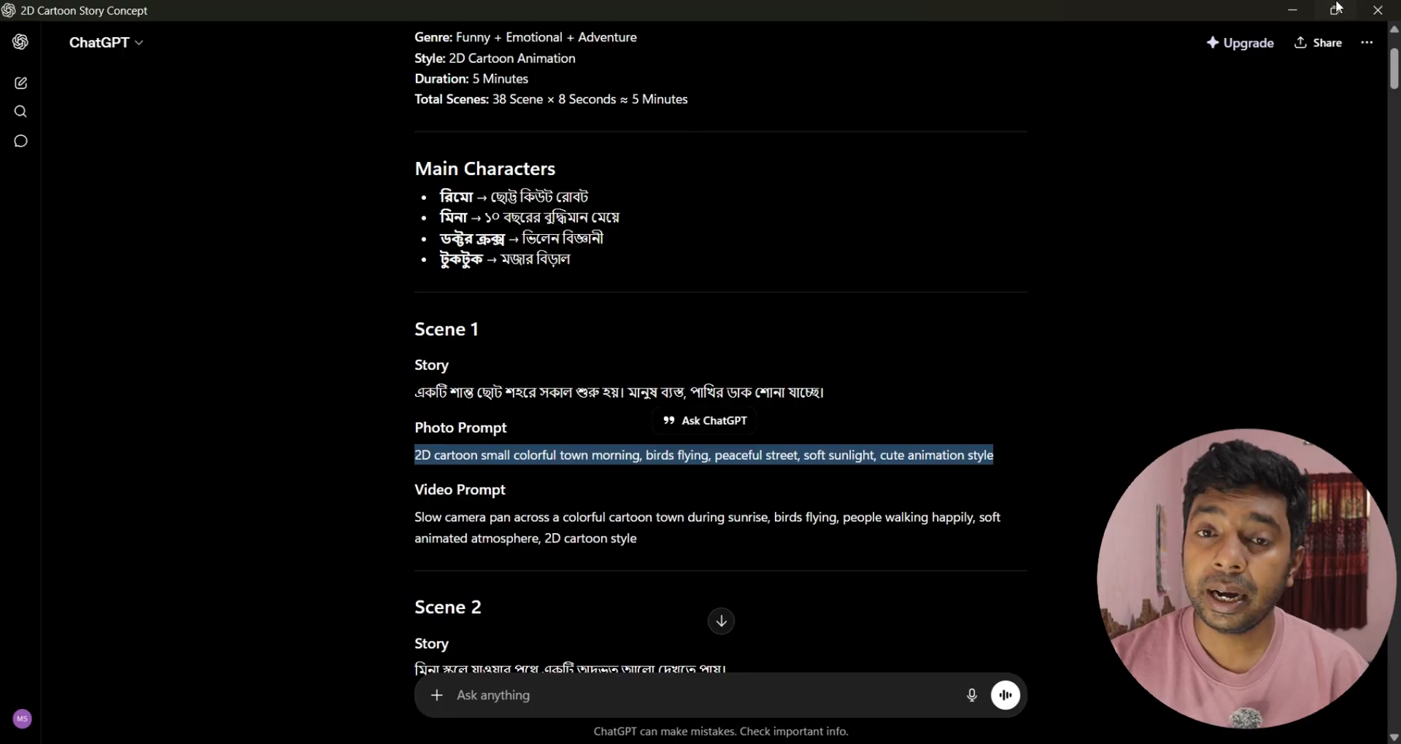
Put the chat window away and switch to a maximized Chrome window
click(1335, 11)
click(1279, 36)
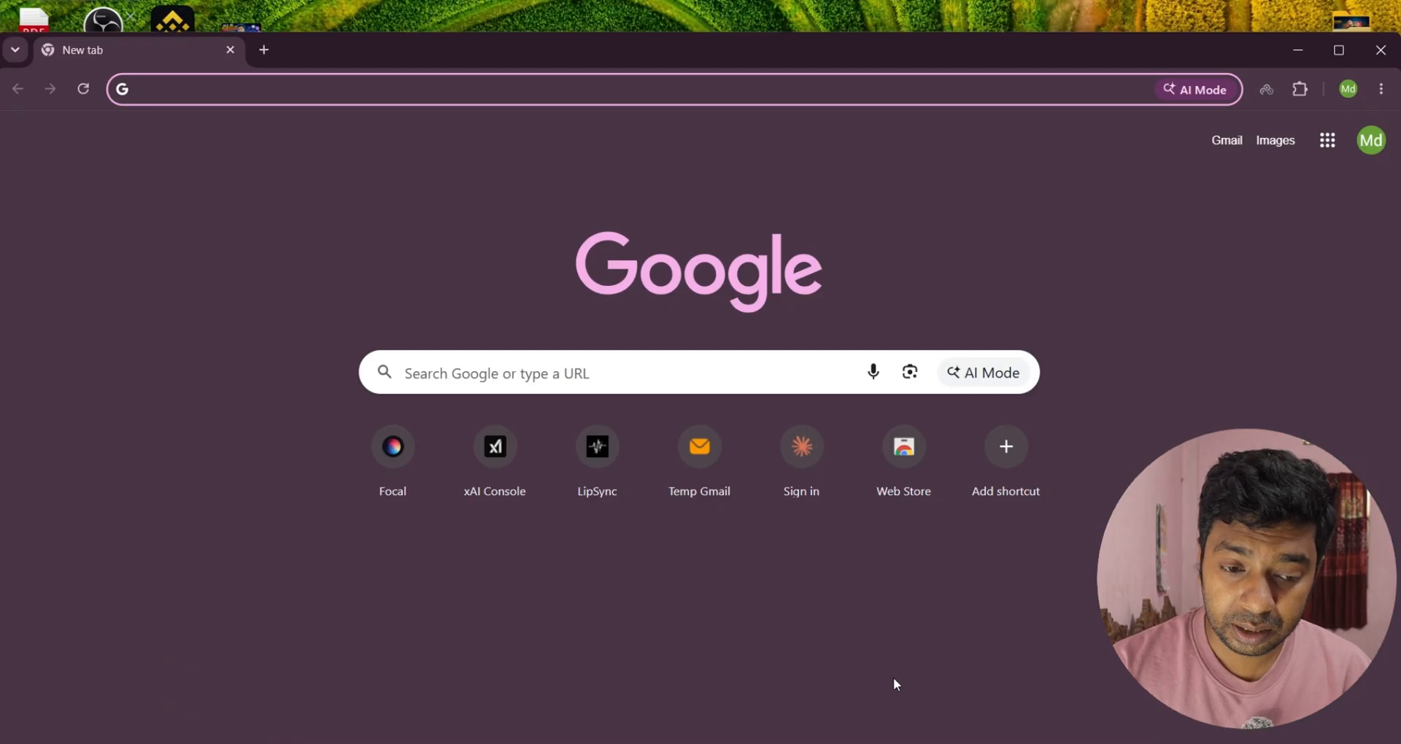
double_click(1078, 52)
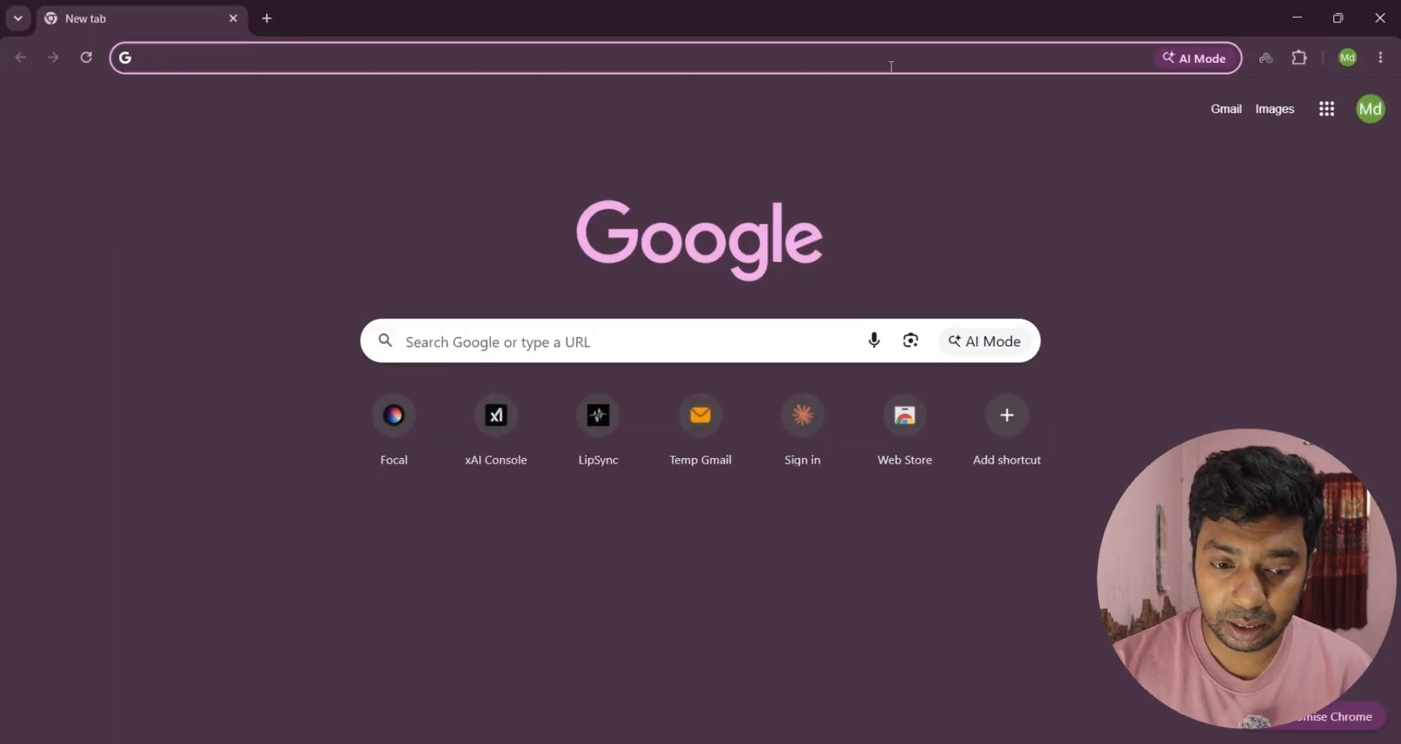
Search Google for "veo automation", open the VEO Automation extension's Chrome Web Store page and dismiss the dark mode notice
text(v)
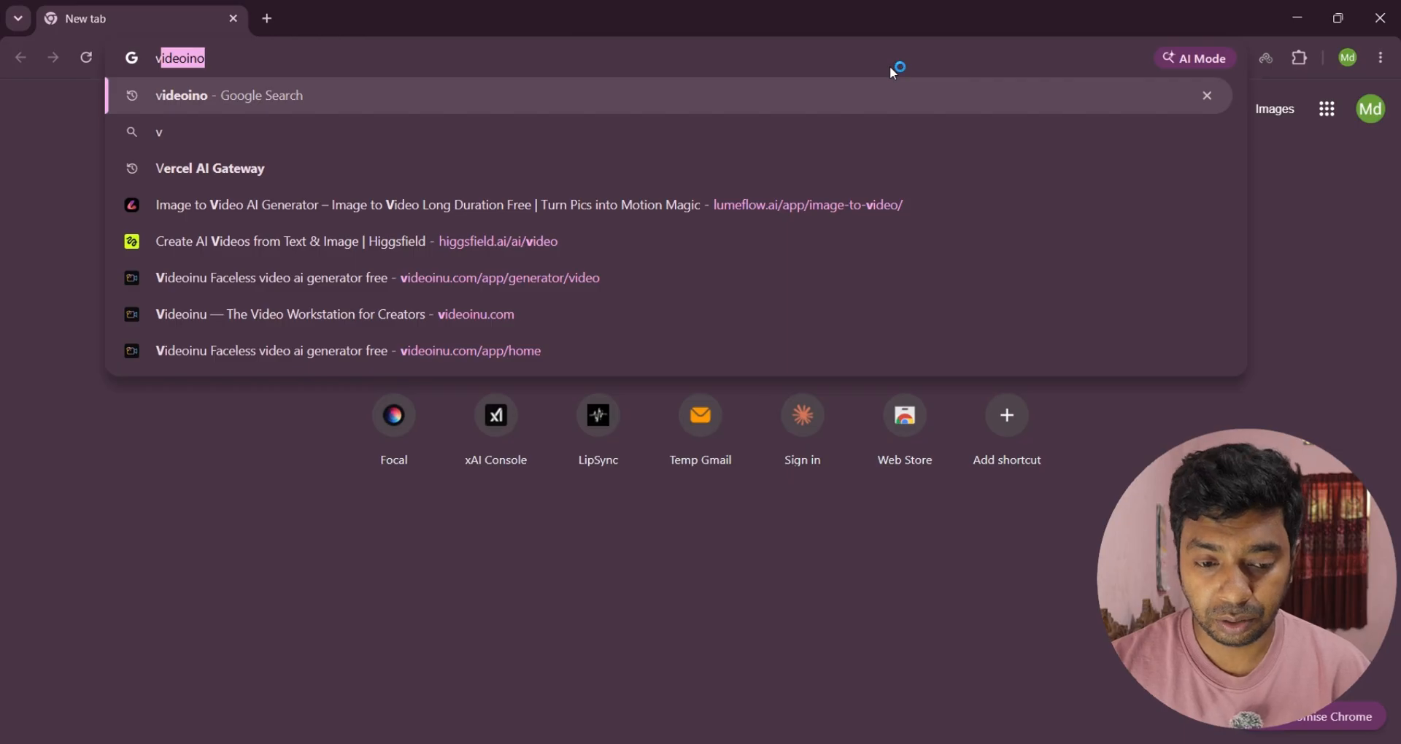
text(ew)
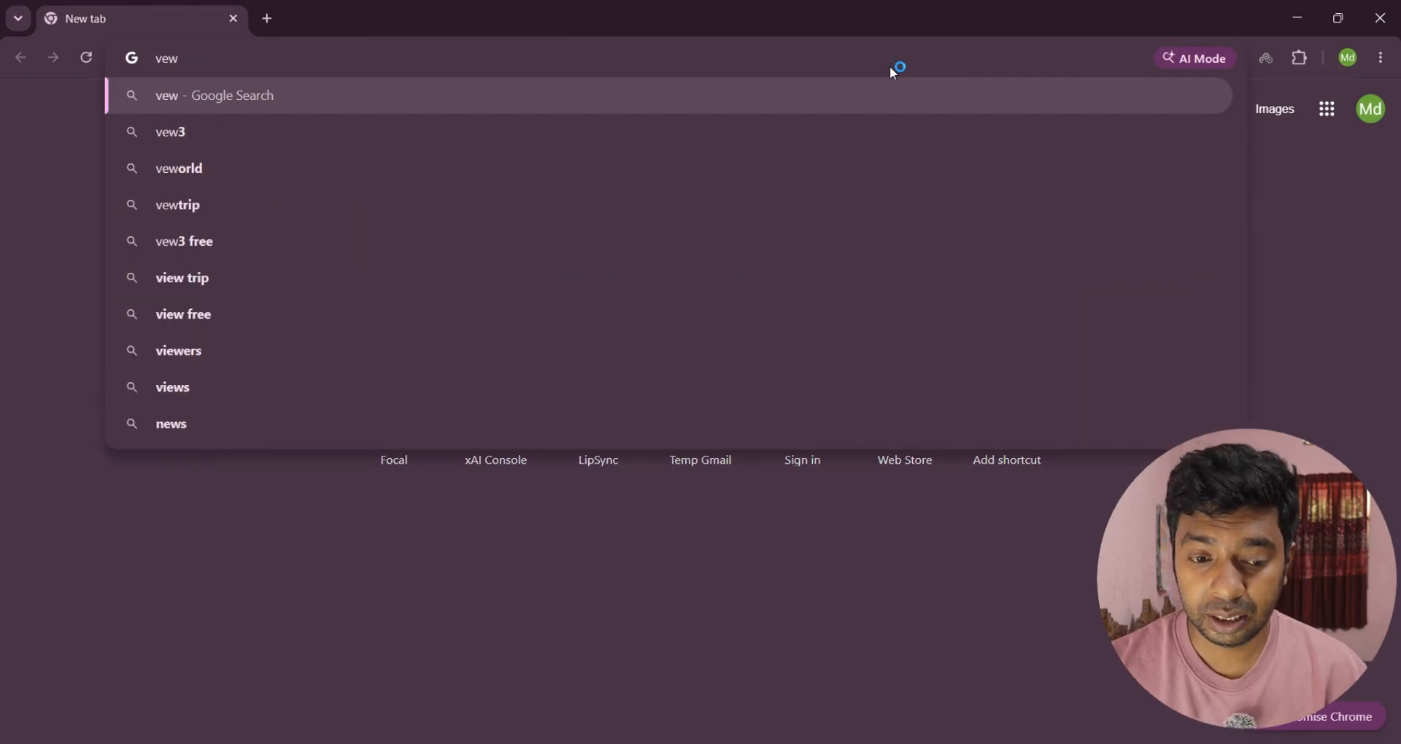
key(BackSpace)
text(o)
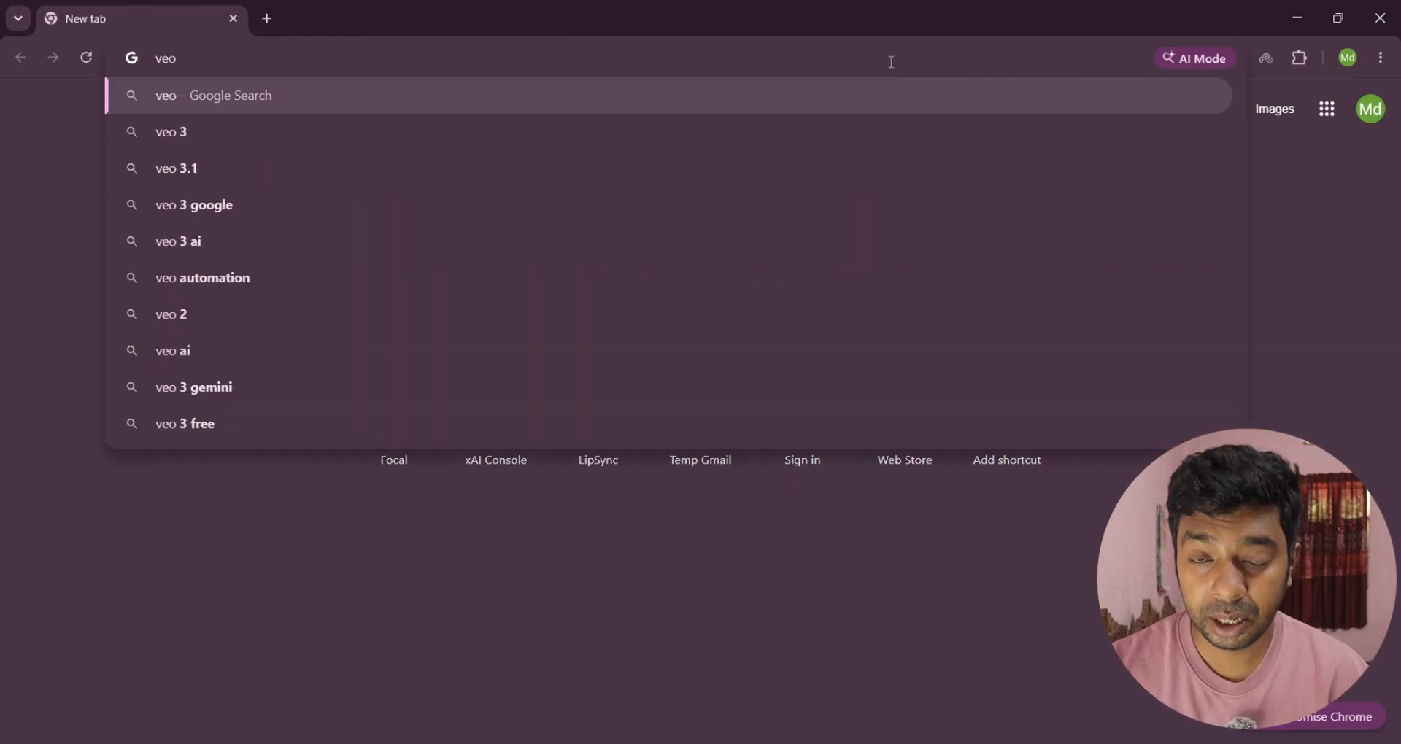
text( au)
key(Return)
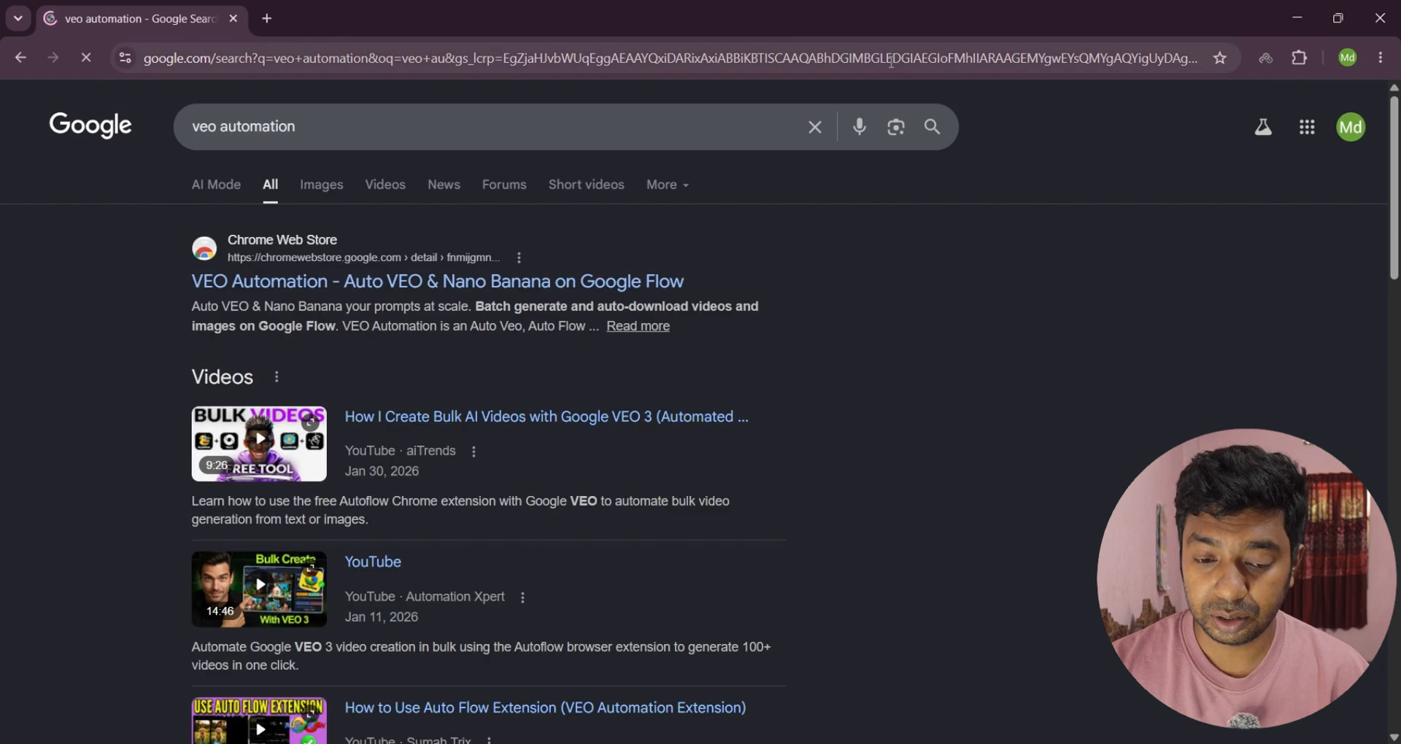
click(389, 283)
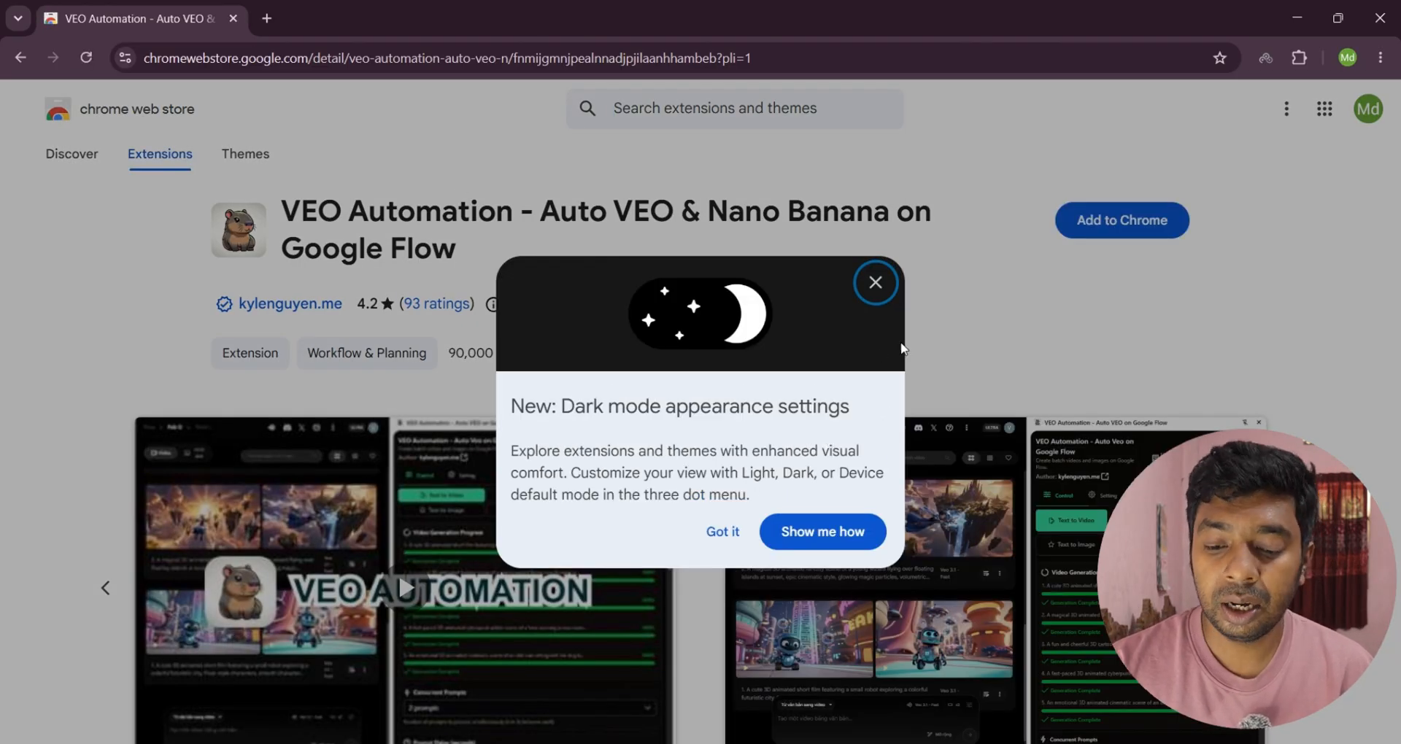
click(721, 532)
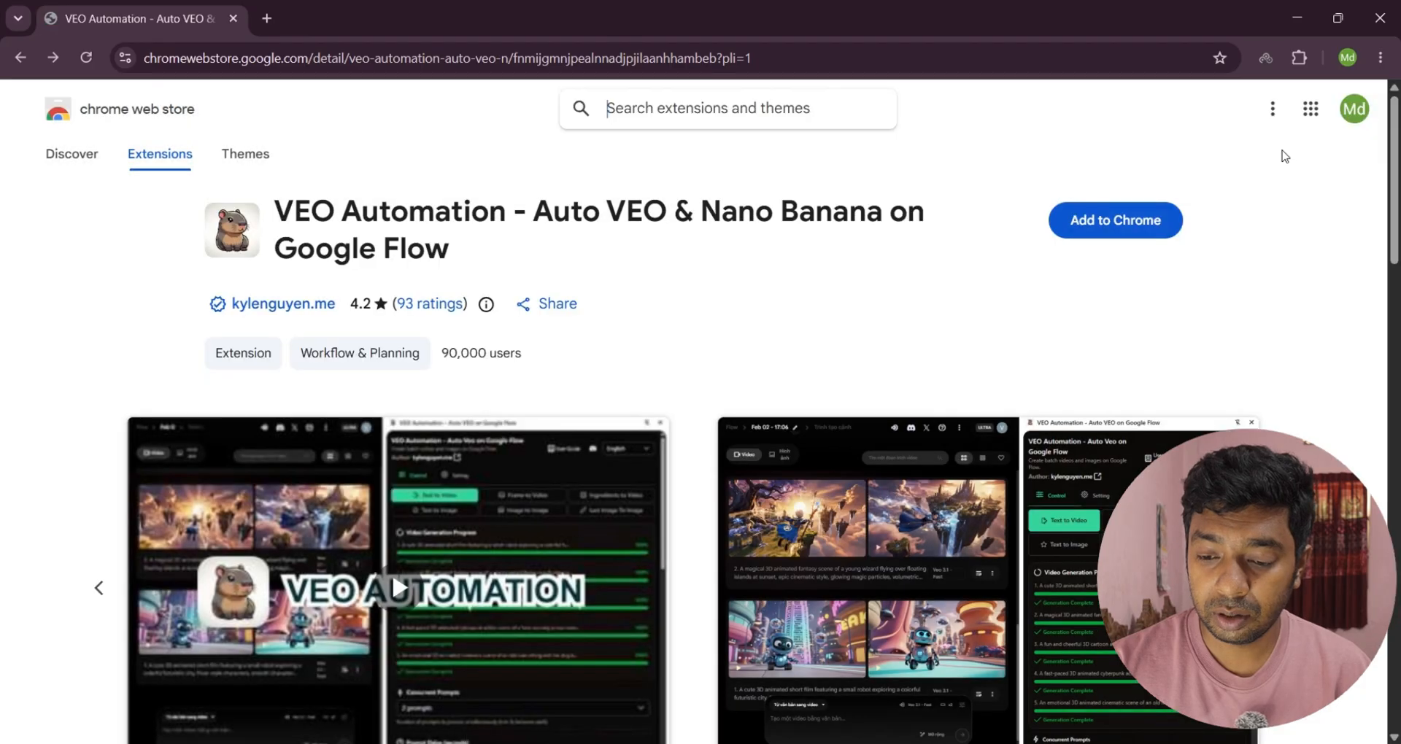
Install the VEO Automation extension in Chrome and pin it to the toolbar
click(1119, 222)
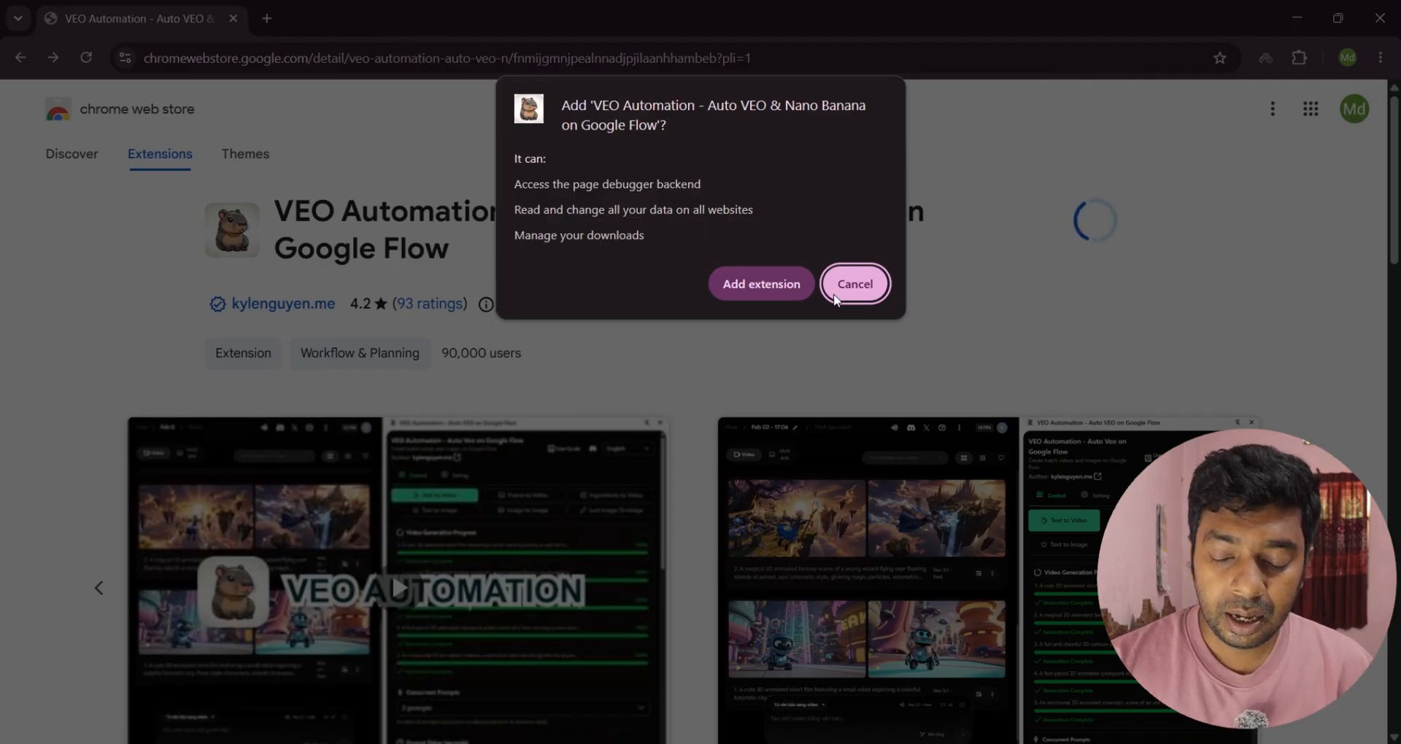
click(764, 297)
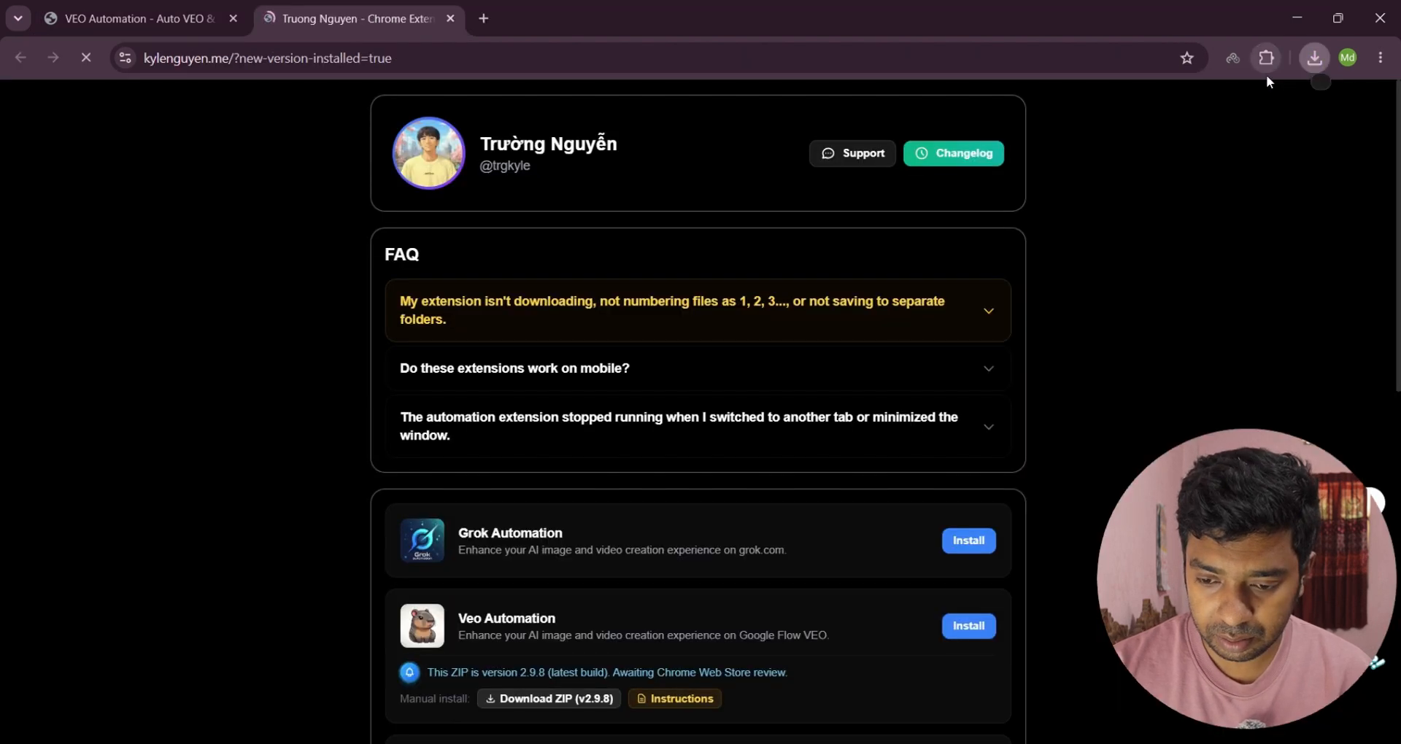
click(1266, 58)
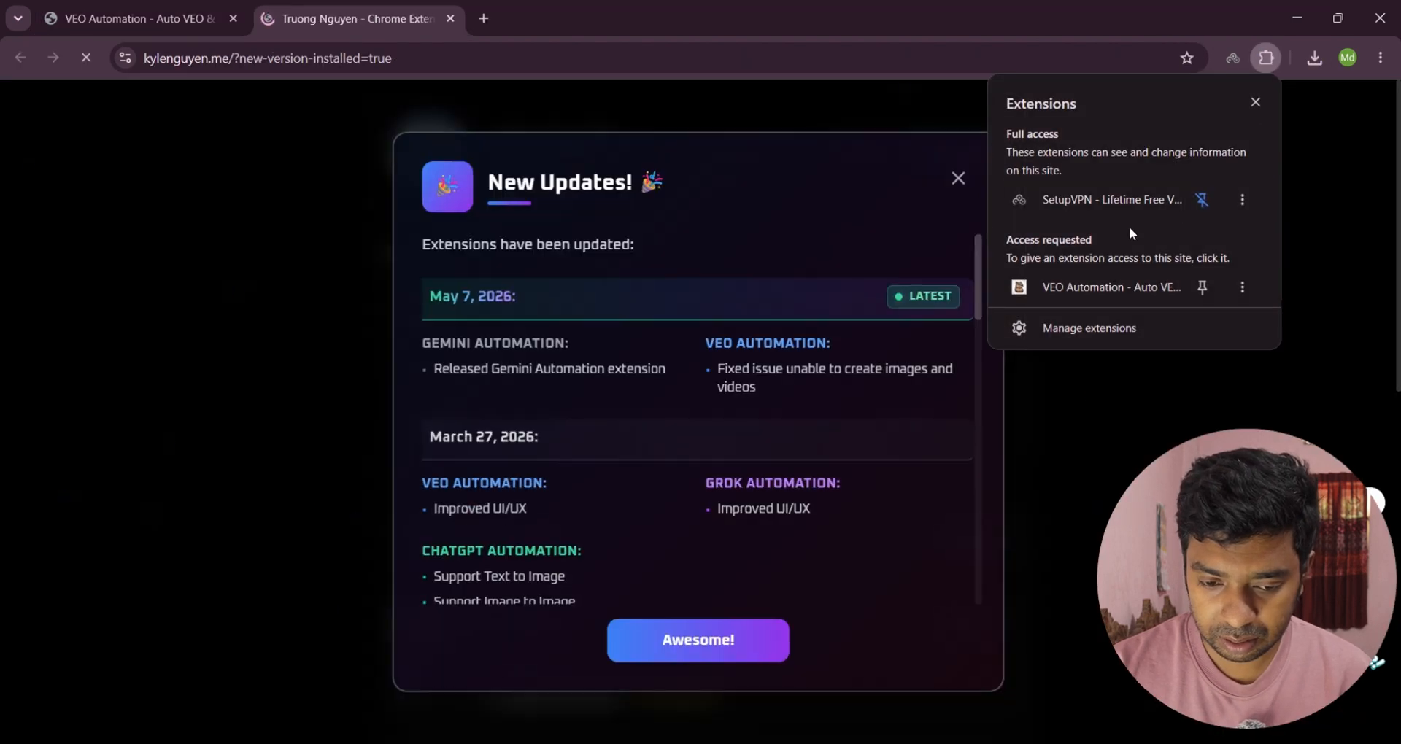
click(1202, 286)
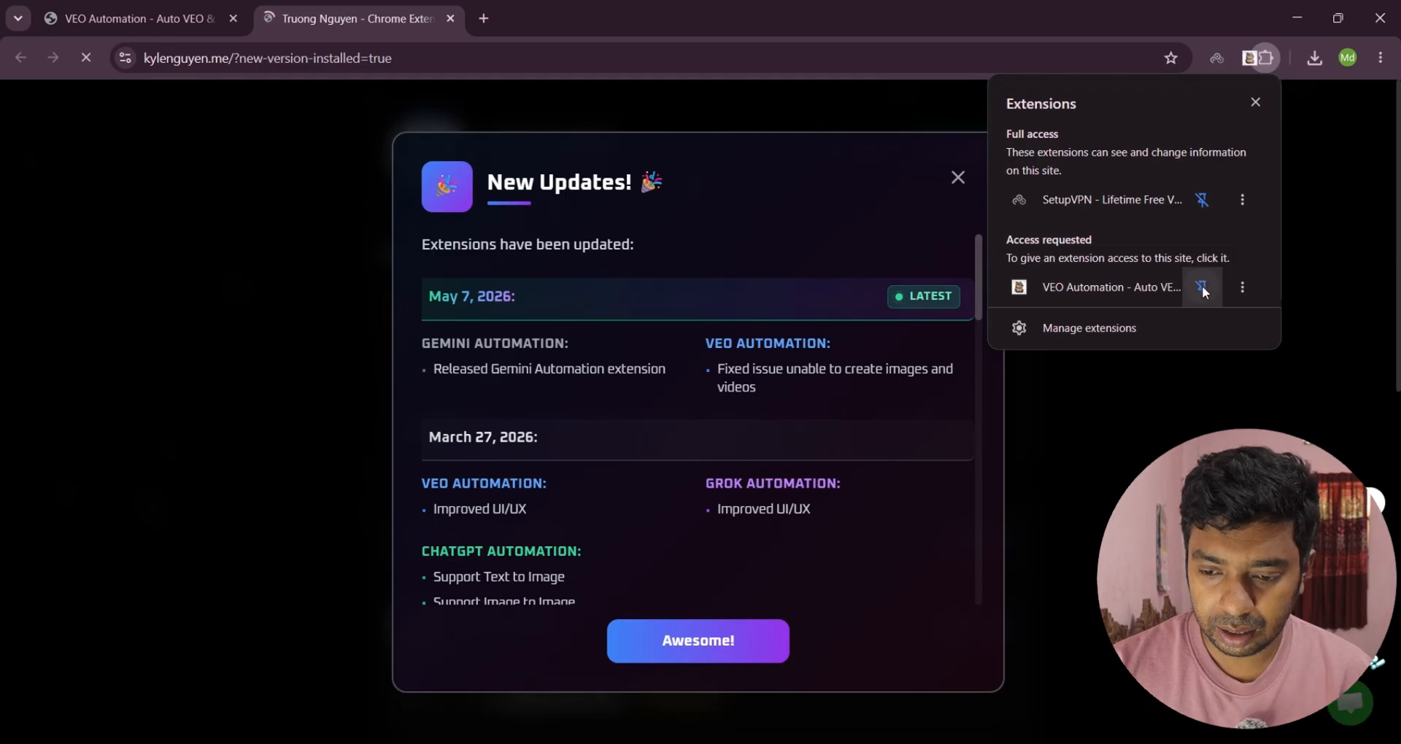
Open the VEO Automation side panel, acknowledge the "Unusual Activity" notice and go to the Google Flow site
click(1234, 57)
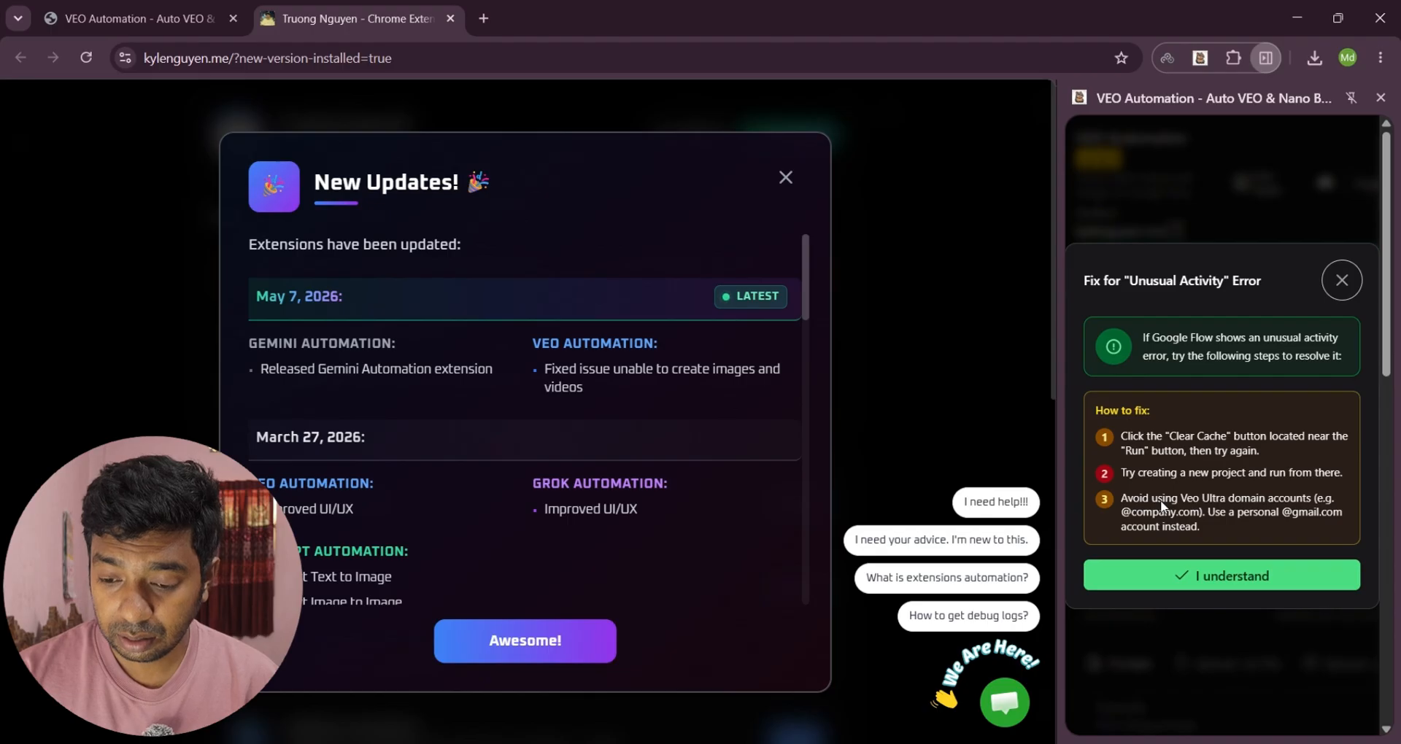
click(1242, 574)
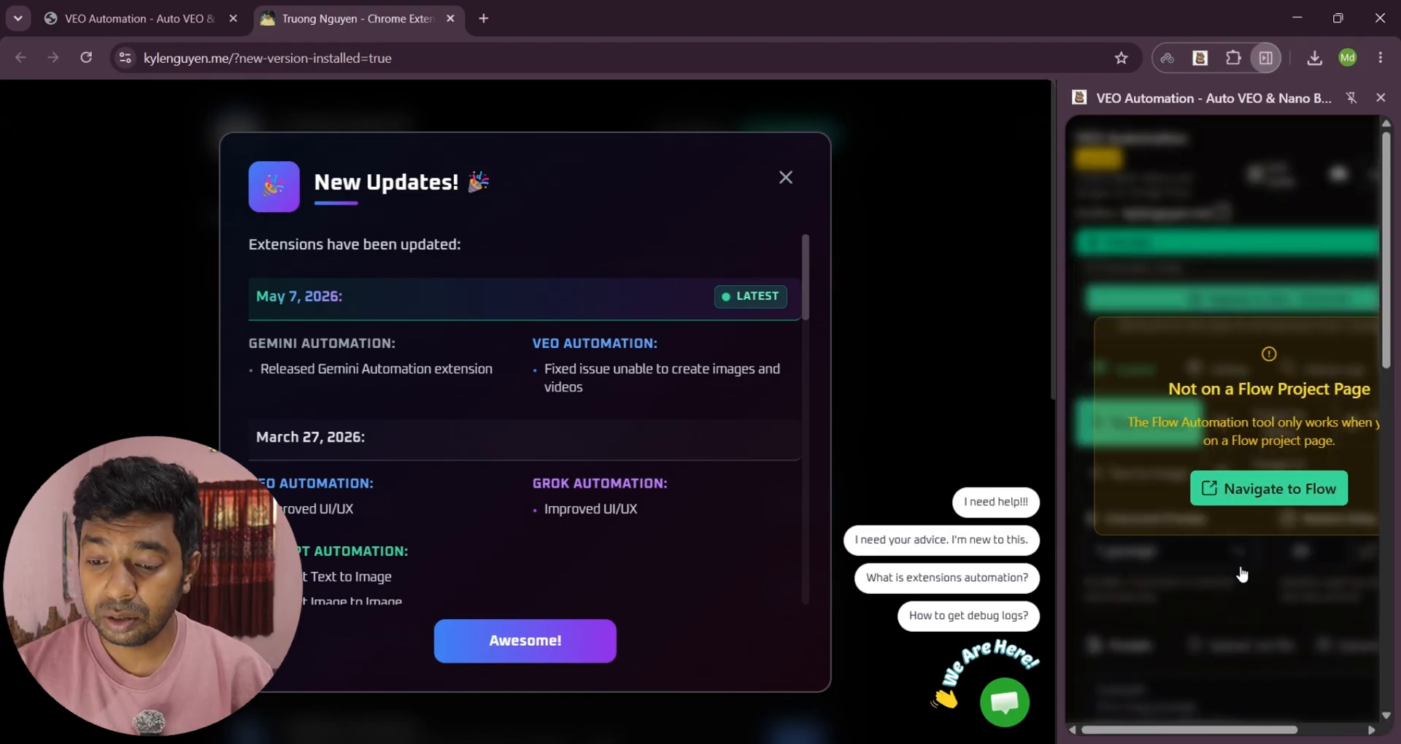
click(1288, 490)
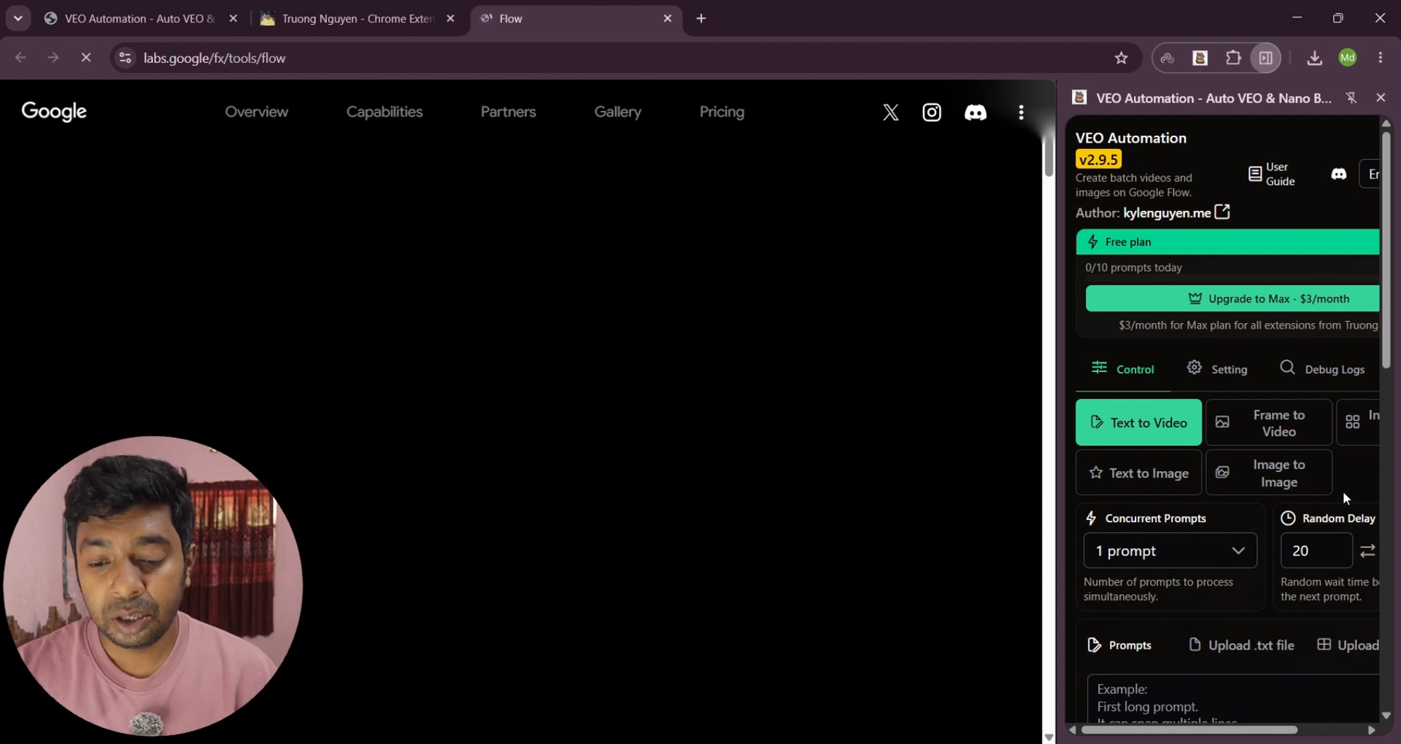
key(ctrl+minus)
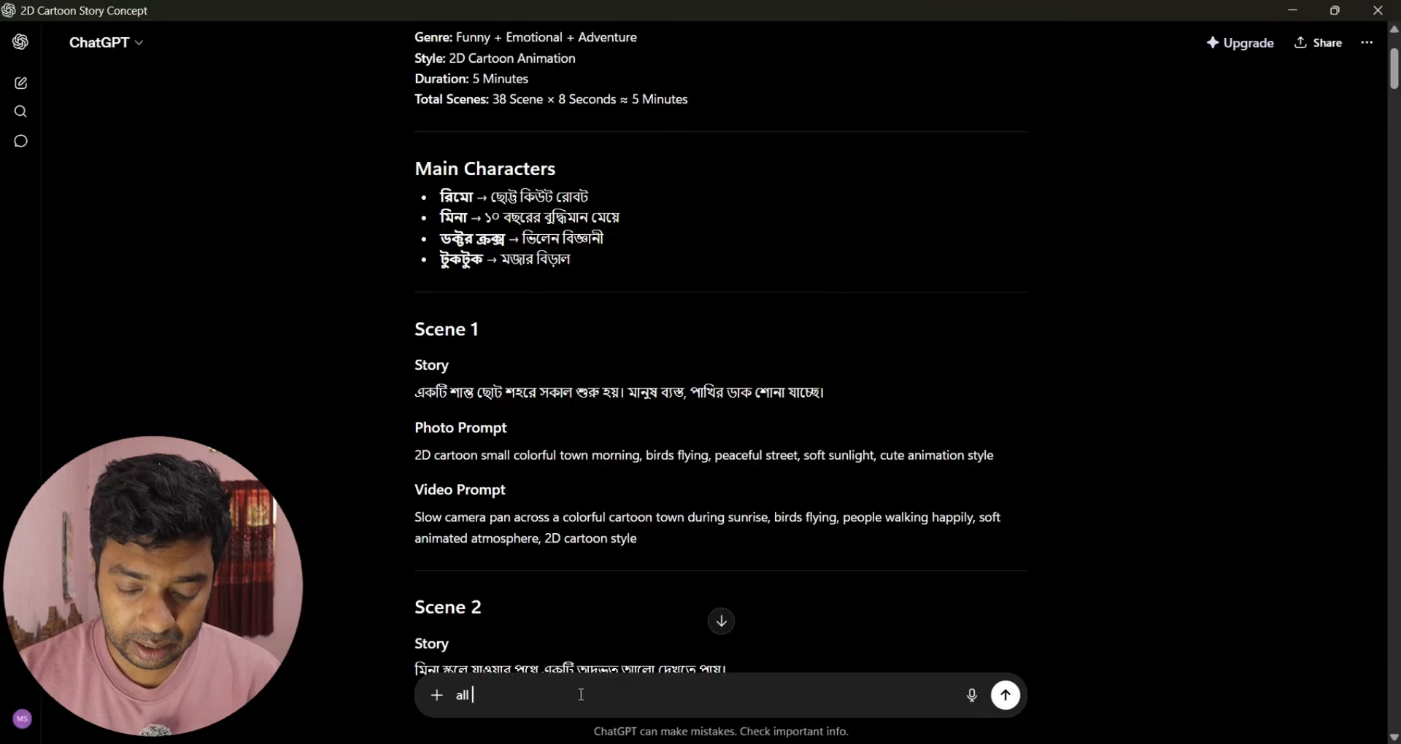
Send ChatGPT the request "all photo prompt ek jaigai dao"
text(photo pro)
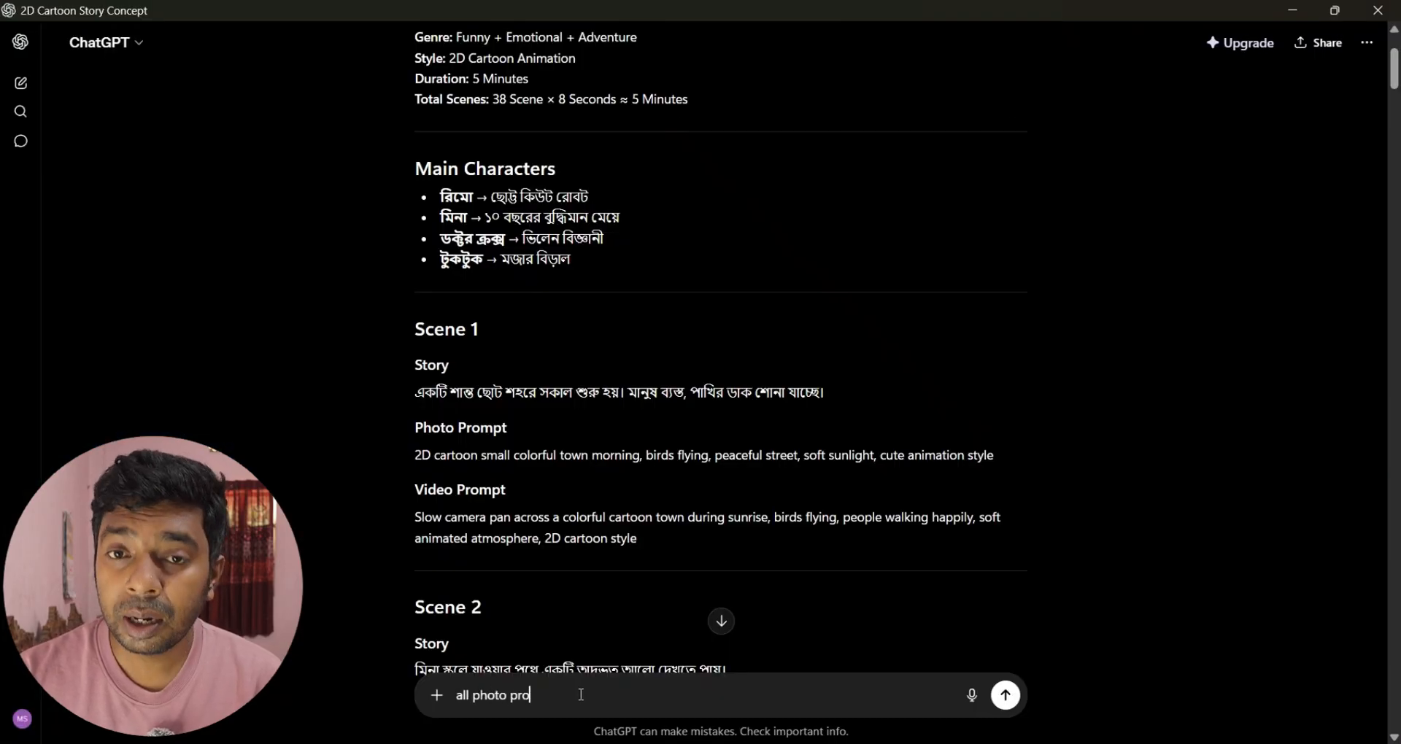
text(mpt ek)
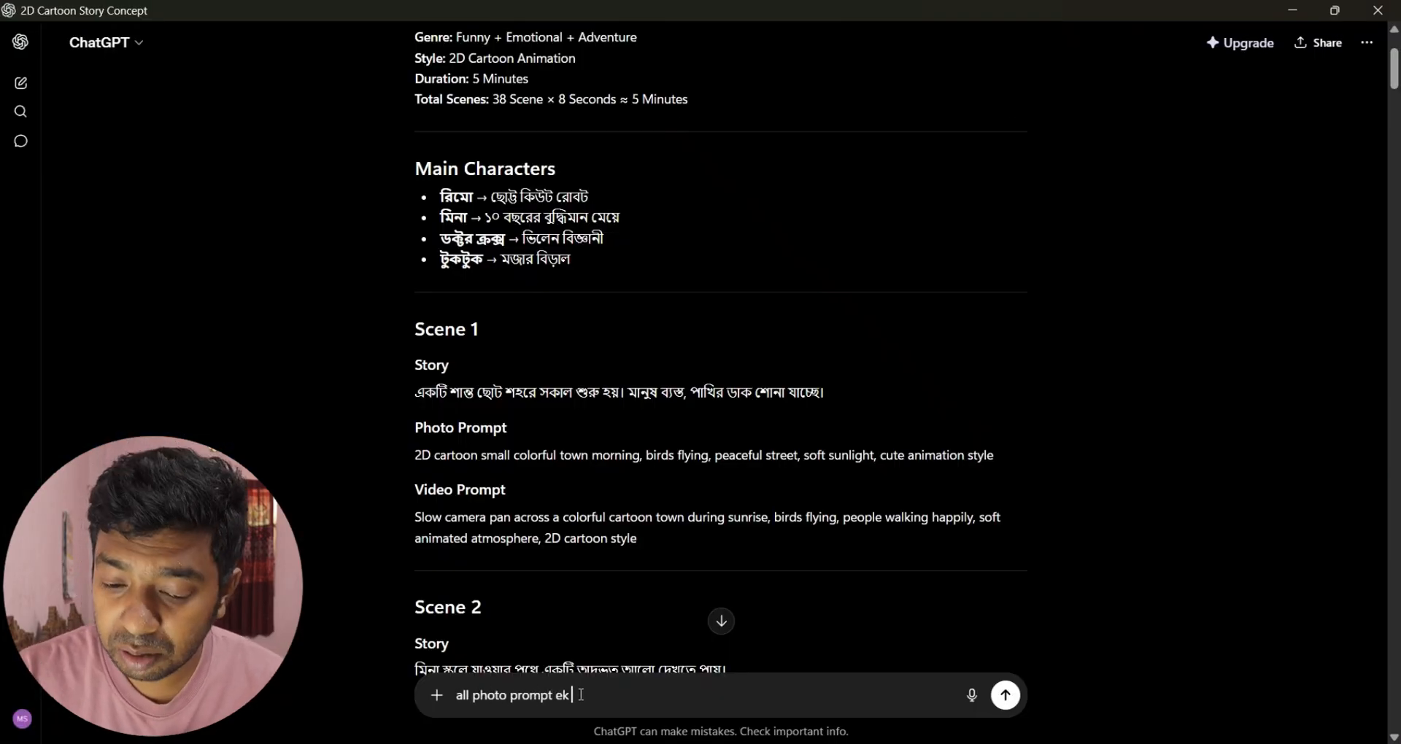
text( jaigai dao)
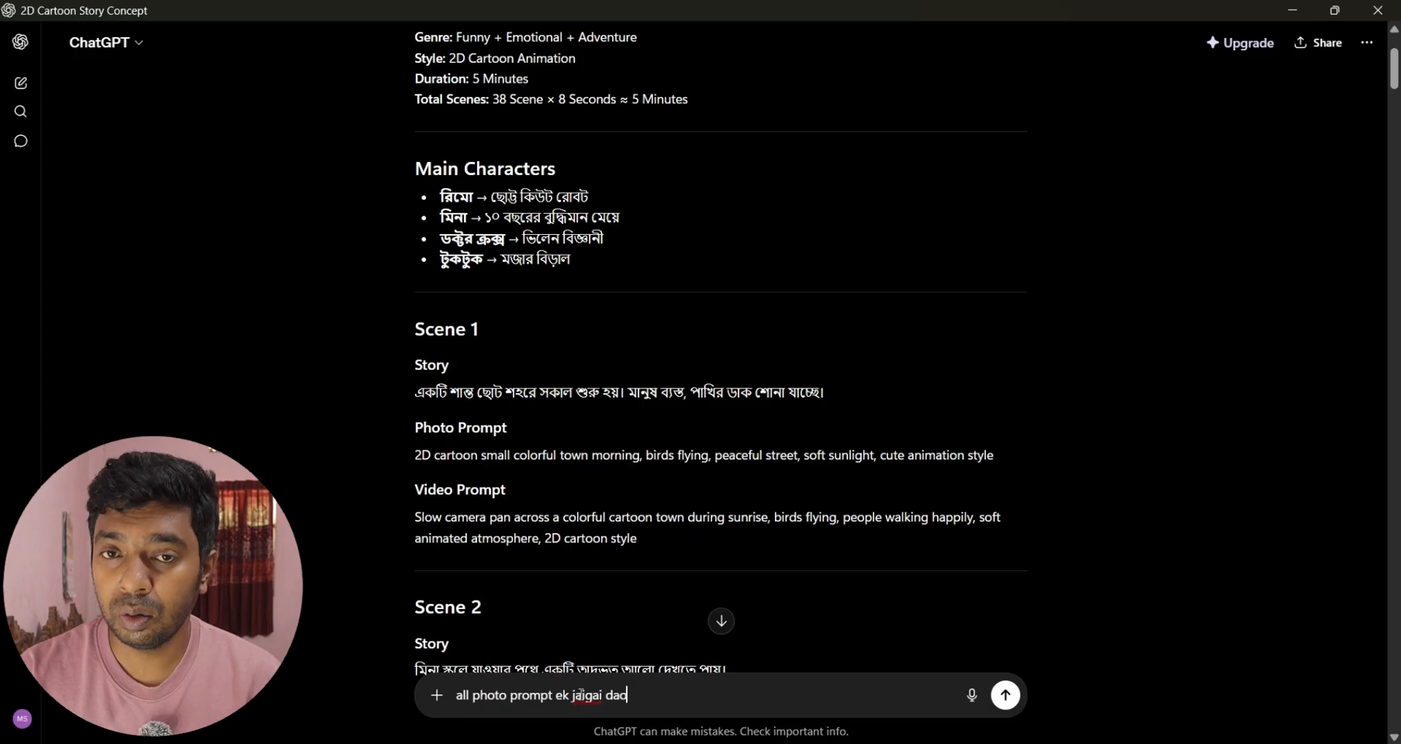
key(Return)
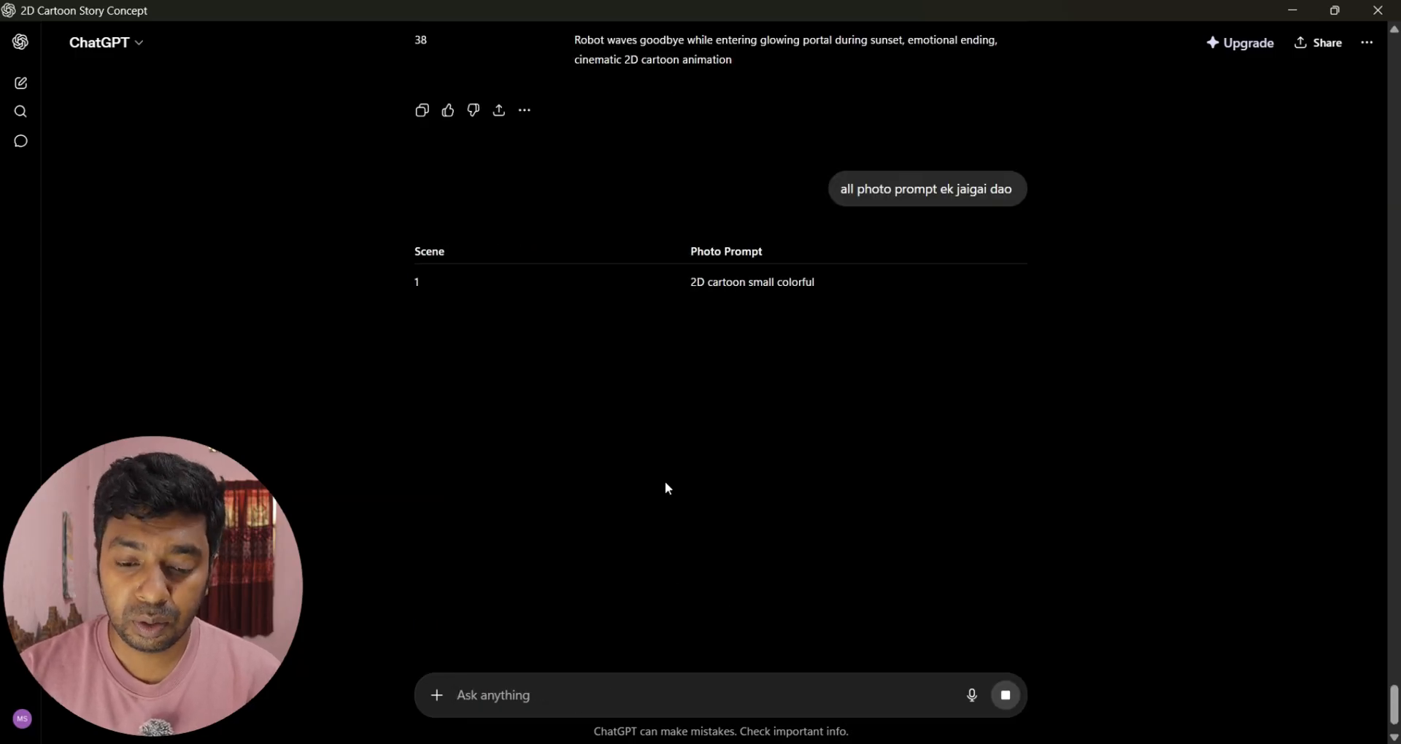
Copy the photo prompts of scenes 1 to 5 from the table and paste them into VEO Automation's Text to Image prompts in Chrome
drag(570, 282, 731, 400)
scroll(982, 354, down, 9)
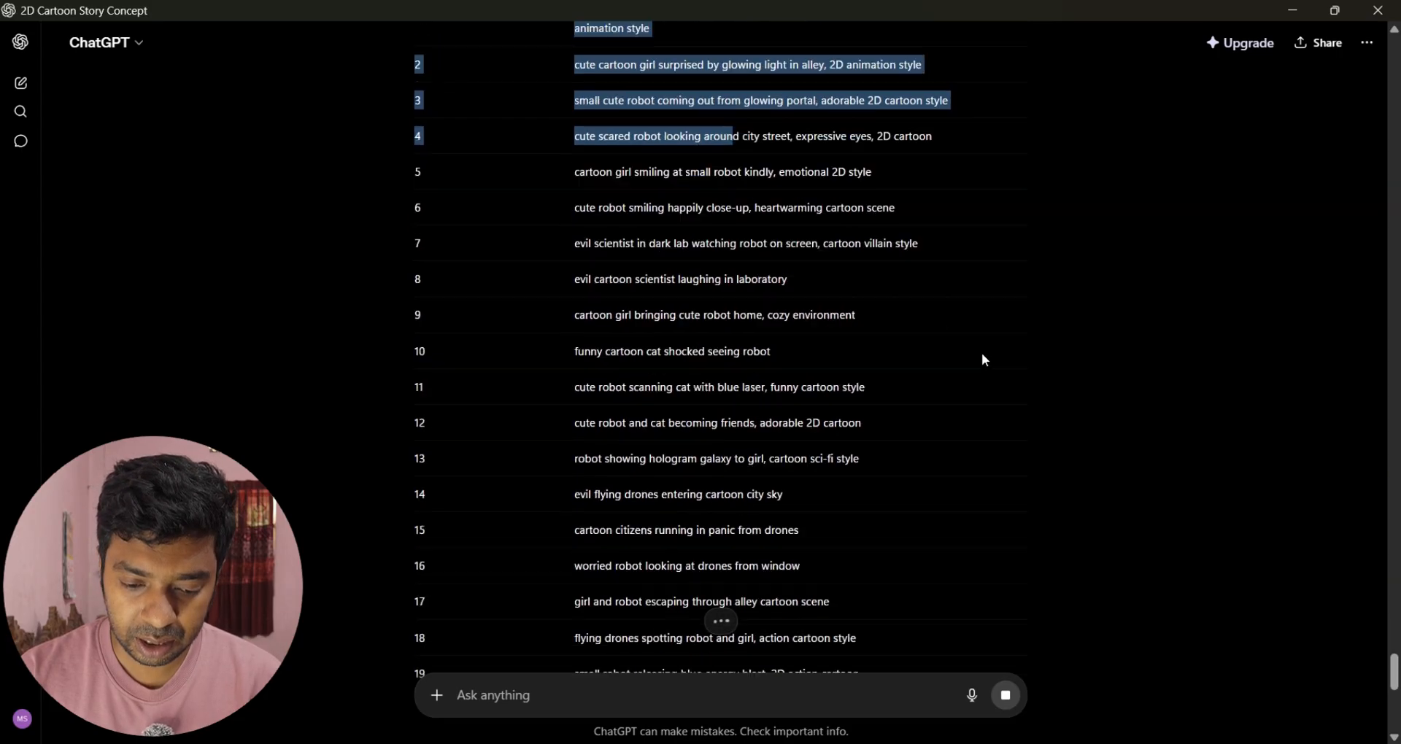
scroll(977, 358, up, 5)
scroll(978, 363, up, 5)
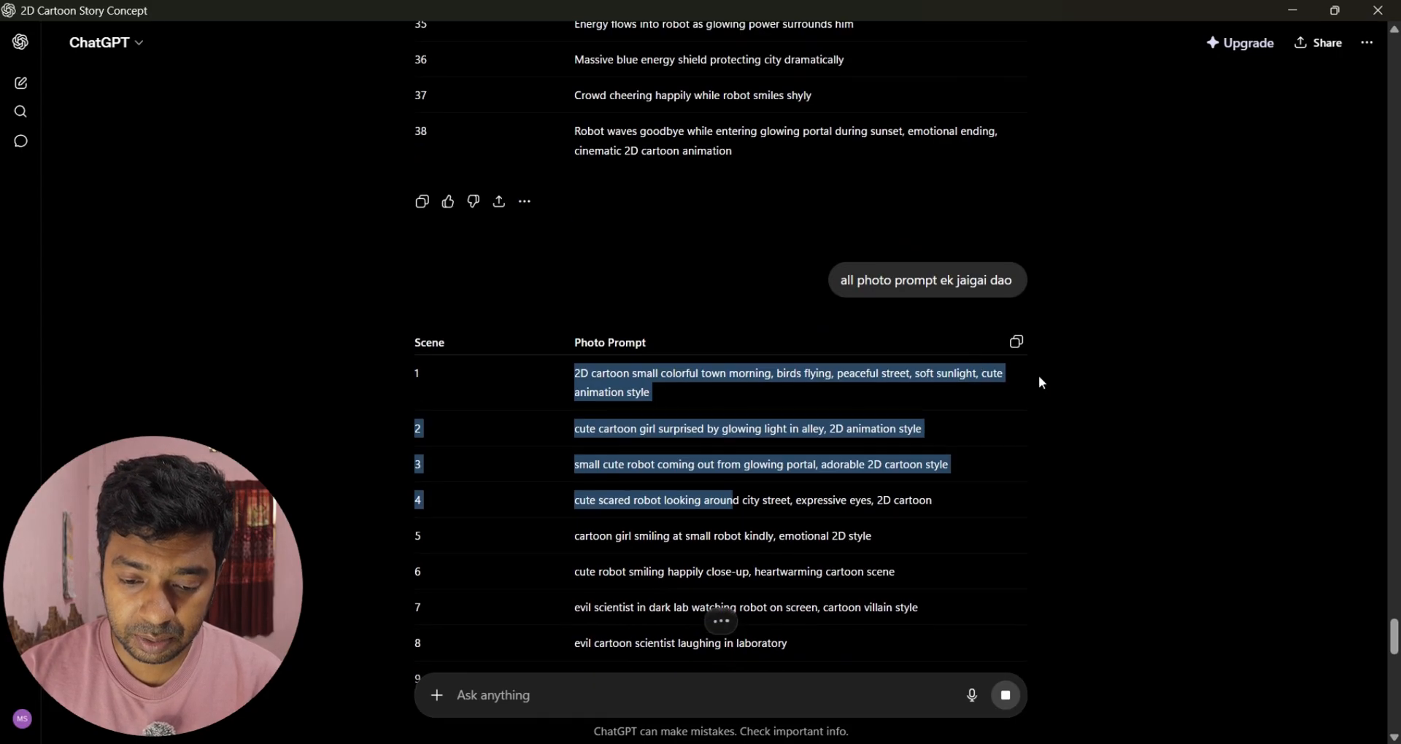
drag(576, 377, 1005, 528)
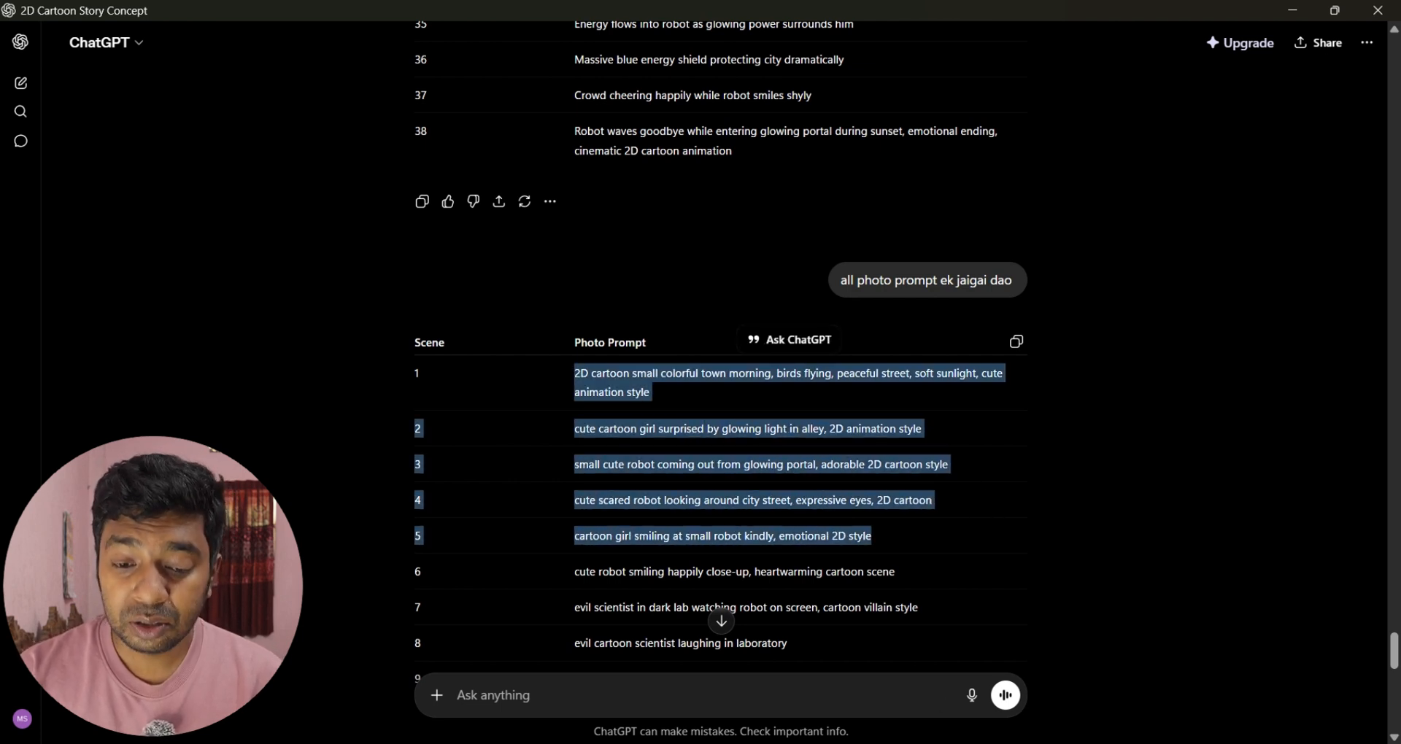
mouse_move(1004, 743)
click(996, 661)
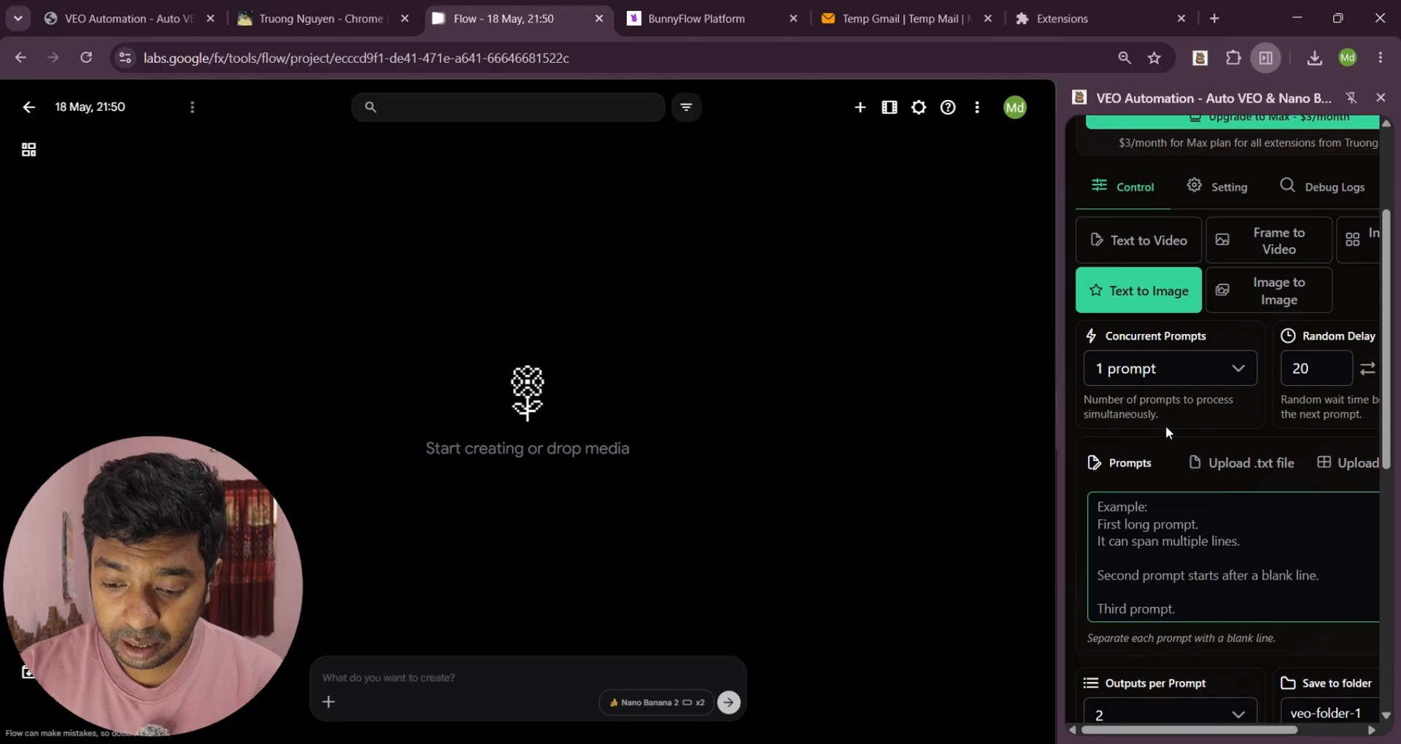
key(ctrl+v)
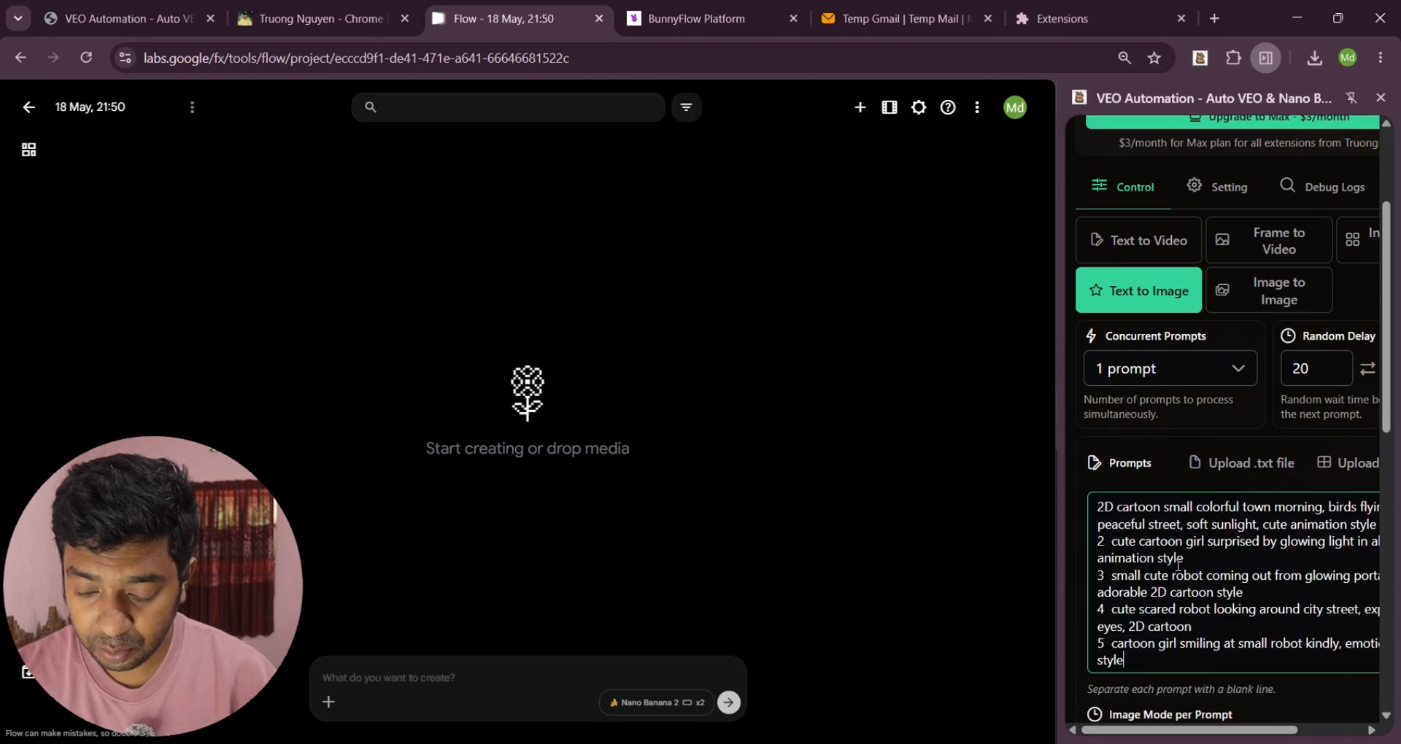
Separate the second prompt from the first with a blank line and remove its number and leading spaces
click(1100, 541)
key(BackSpace)
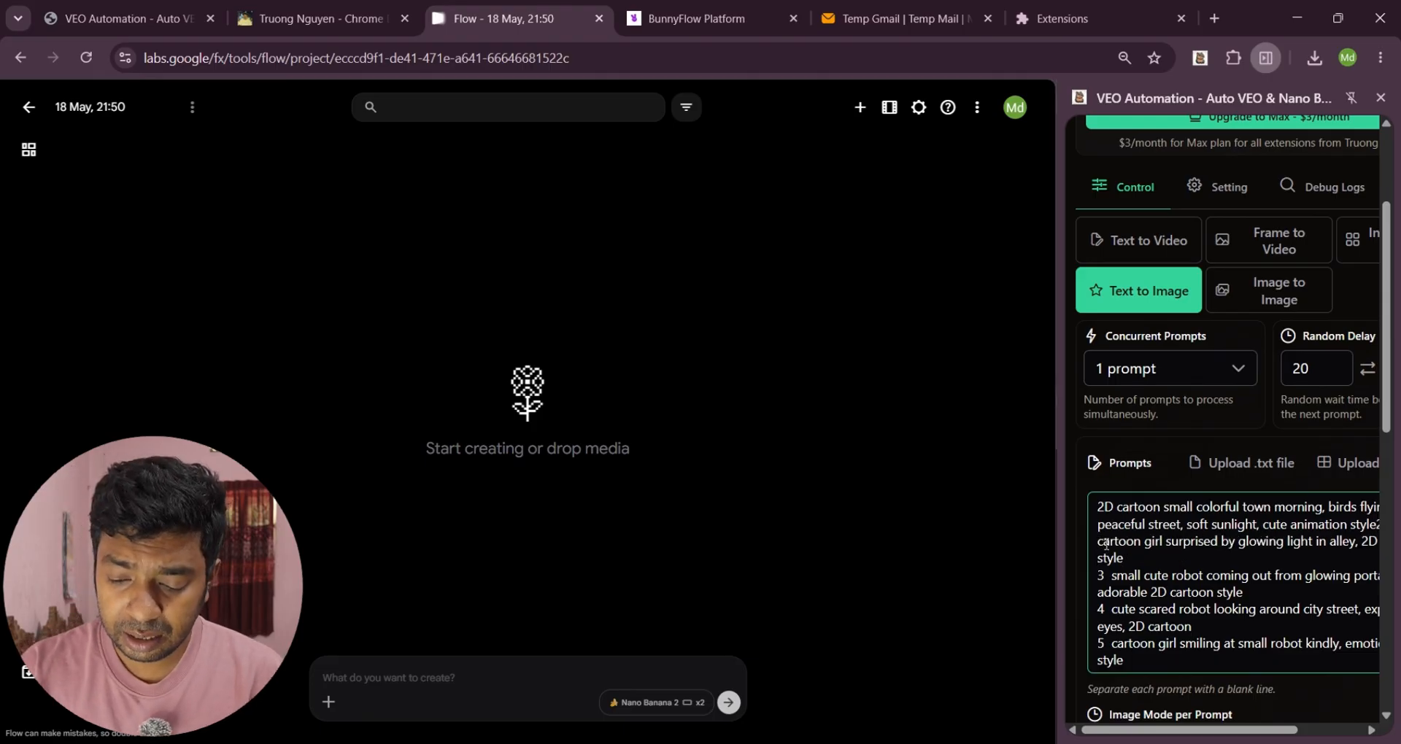
key(Return)
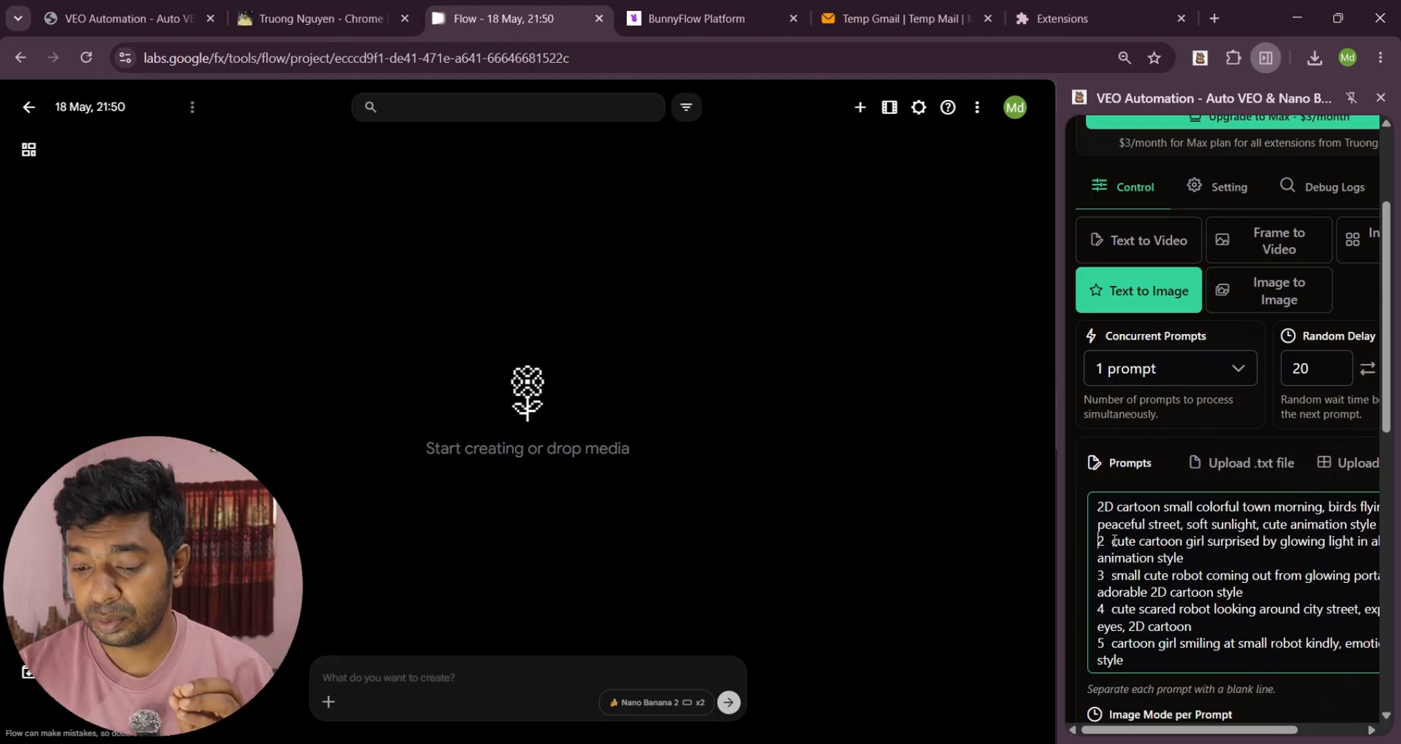
key(Return)
drag(1108, 547, 1108, 560)
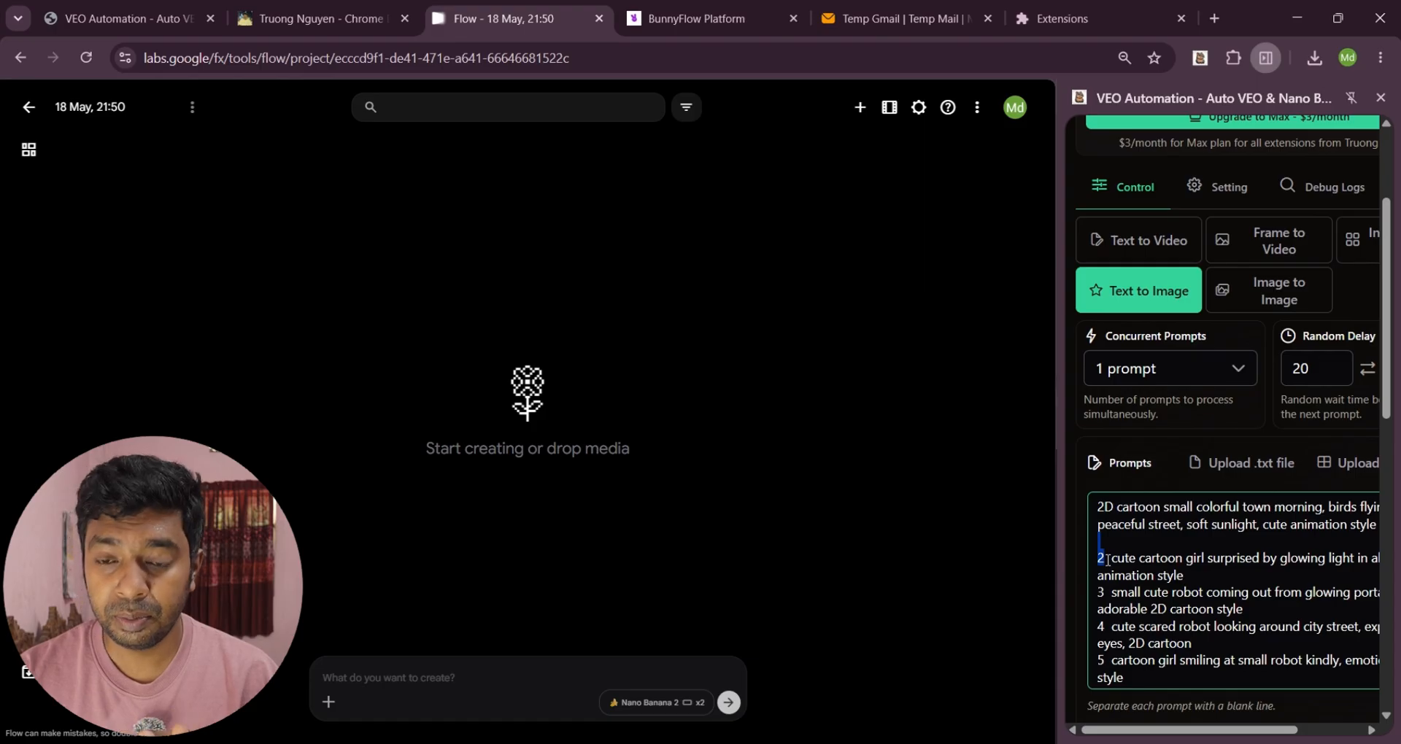
key(BackSpace)
key(Return)
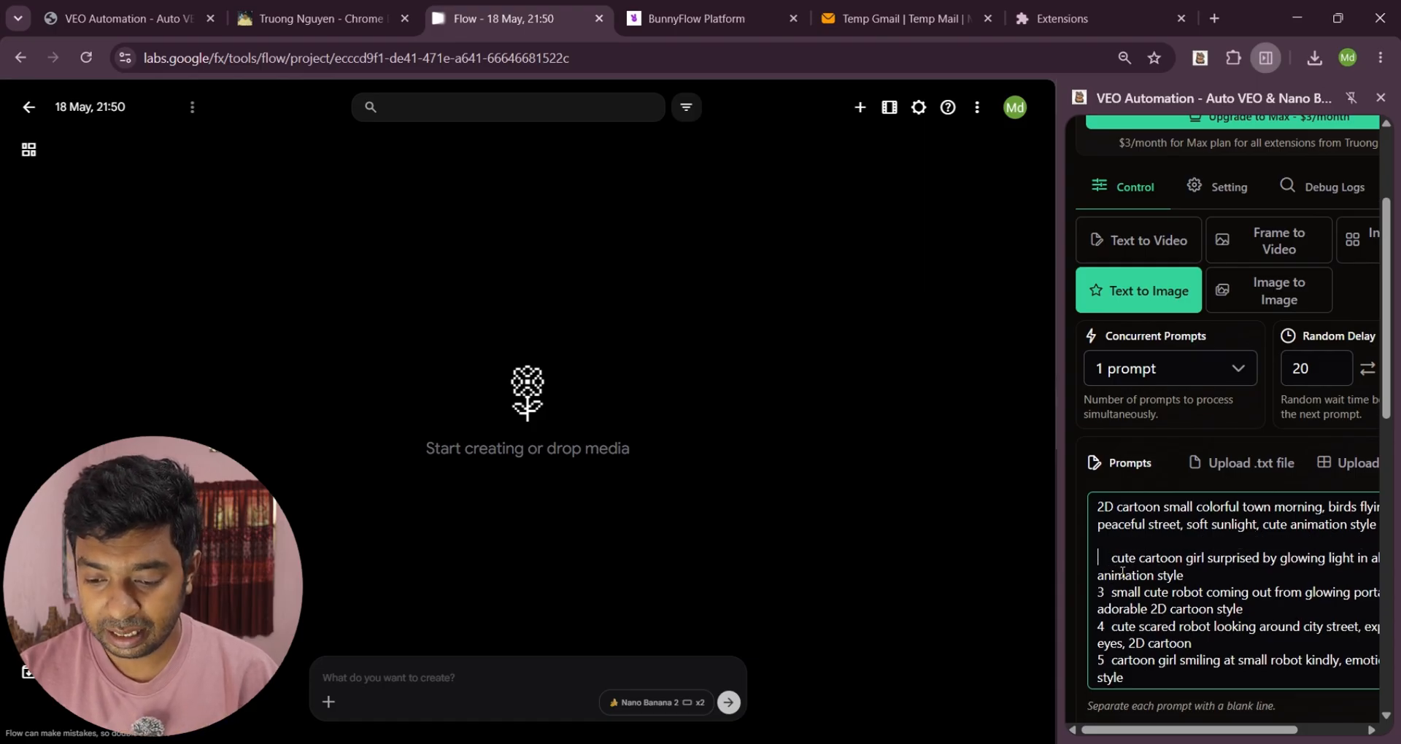
key(Delete)
key(Delete)
key(Return)
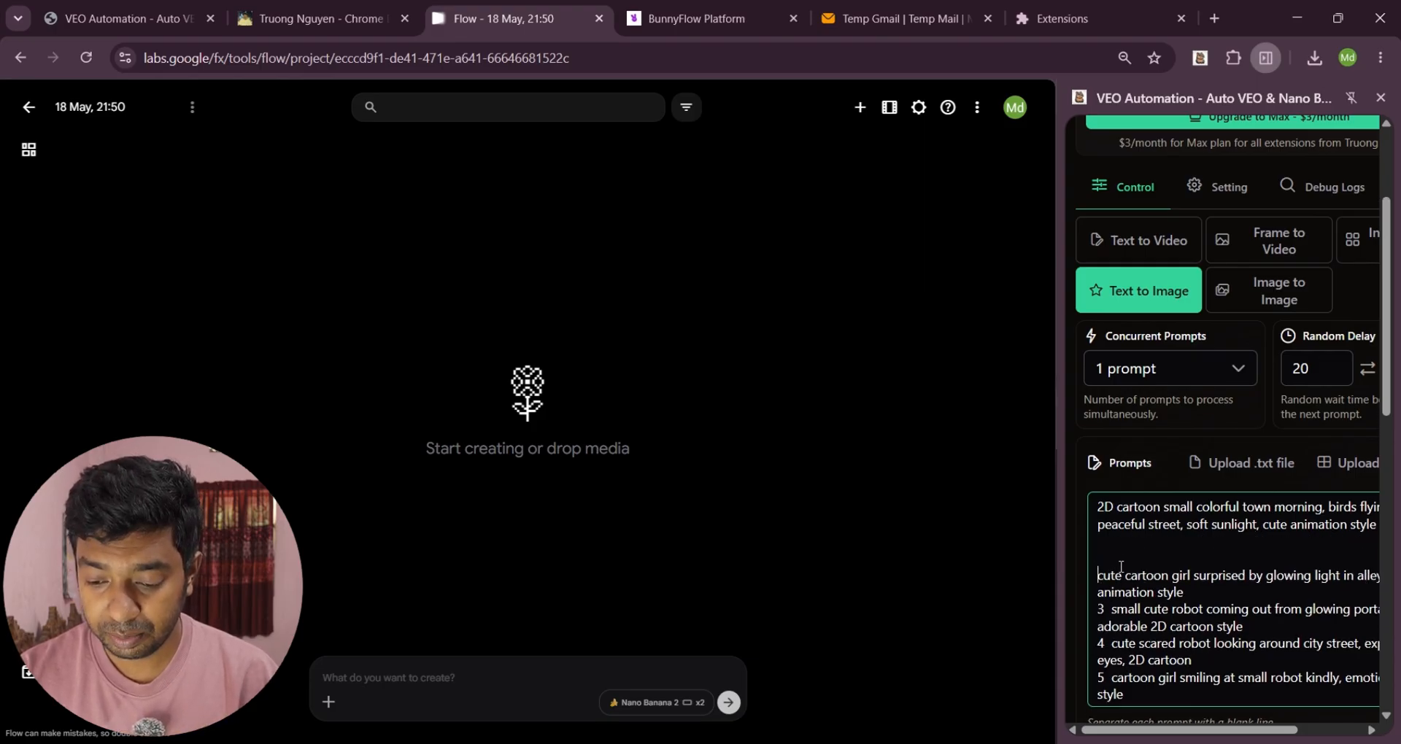
key(BackSpace)
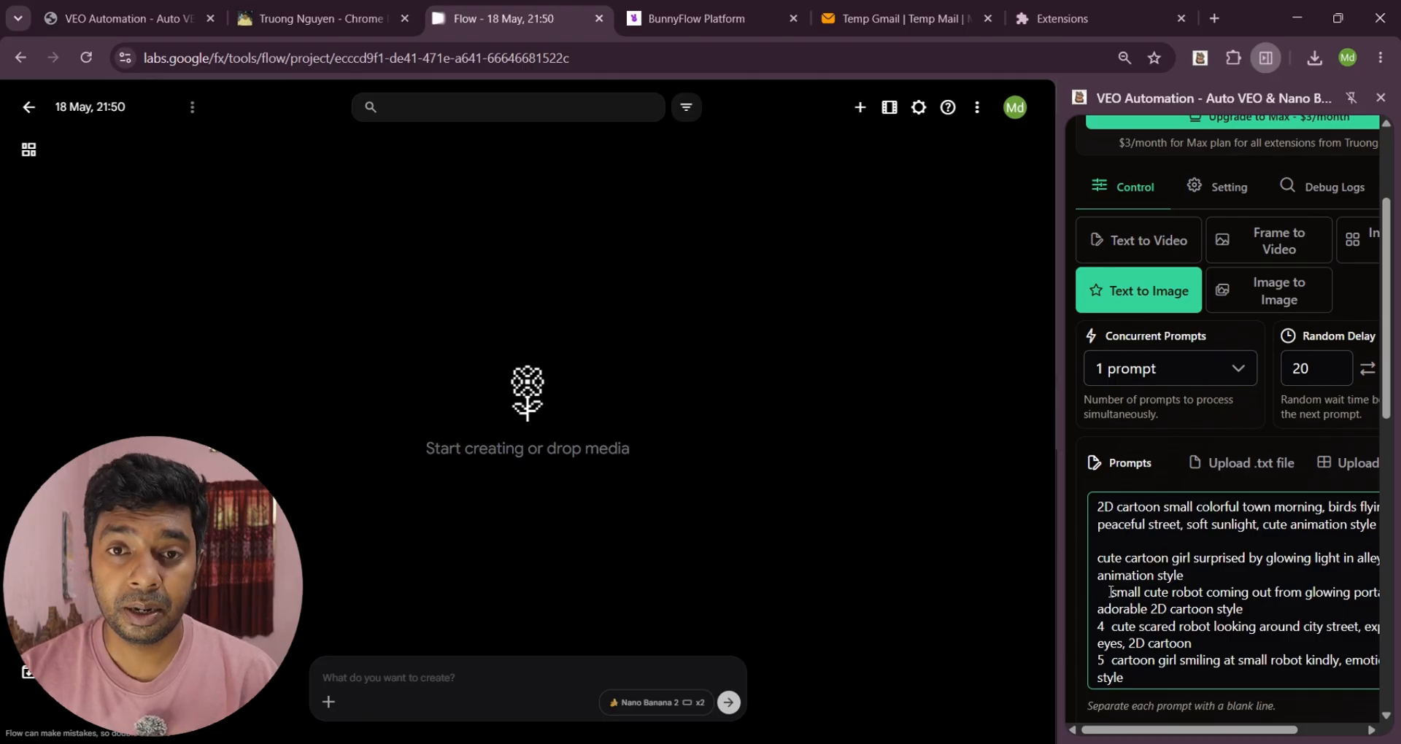
Separate the third, fourth and fifth prompts with blank lines and remove their scene numbers
key(Return)
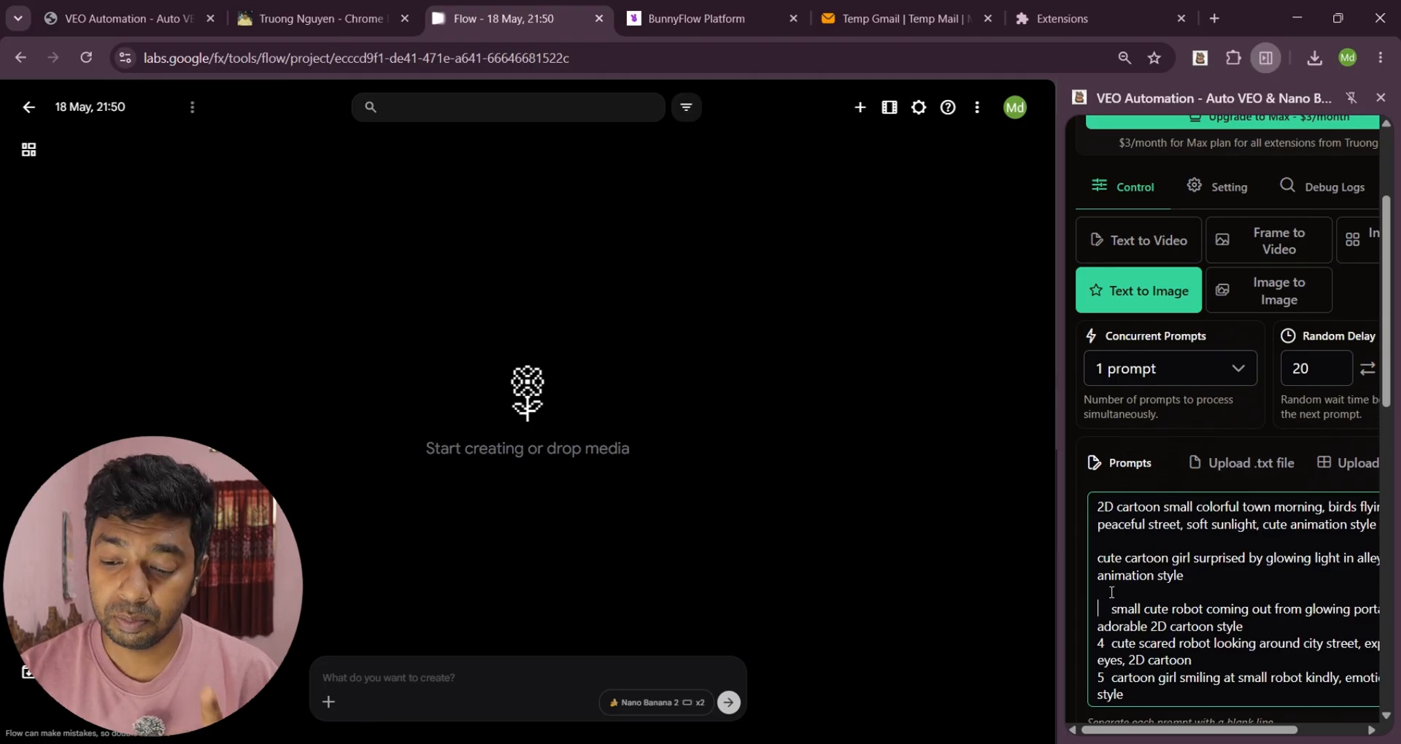
click(1112, 642)
key(BackSpace)
key(BackSpace)
key(BackSpace)
key(Return)
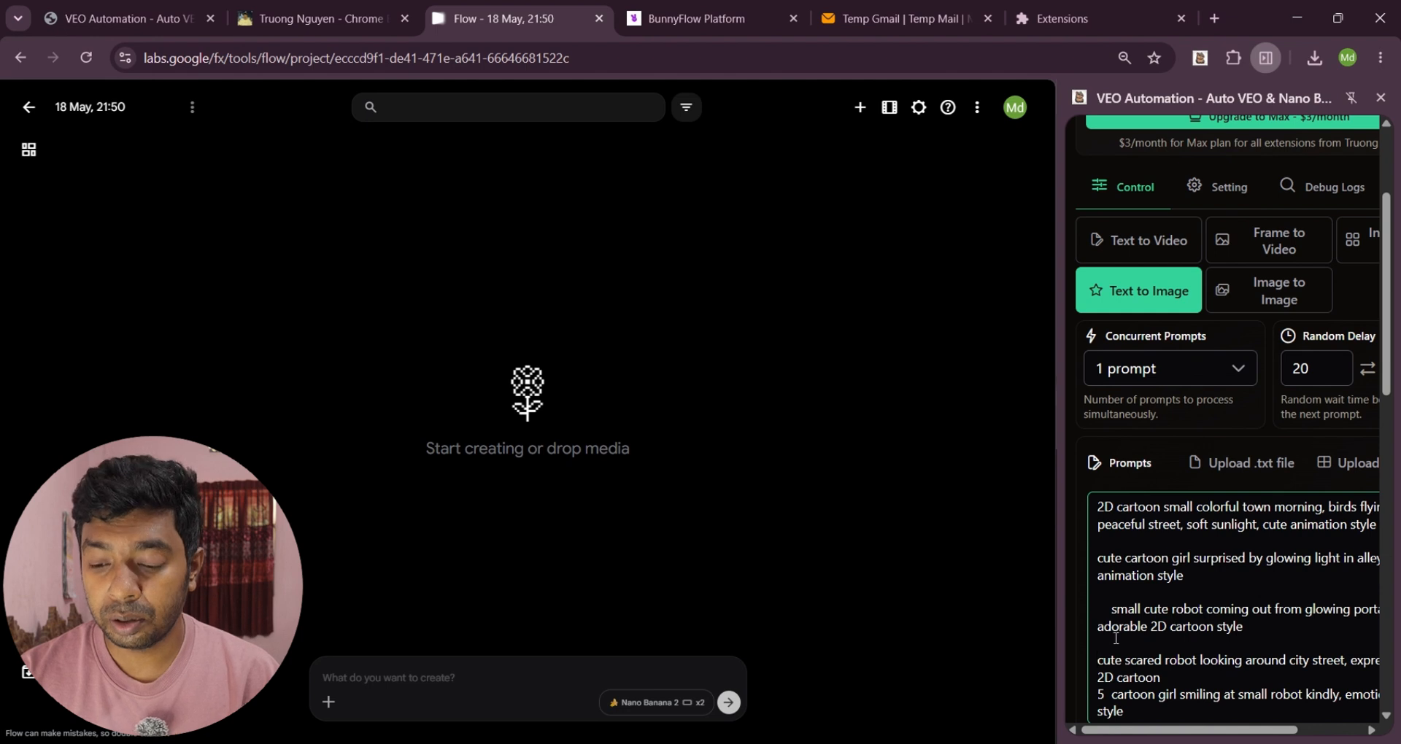
click(1111, 697)
key(BackSpace)
key(BackSpace)
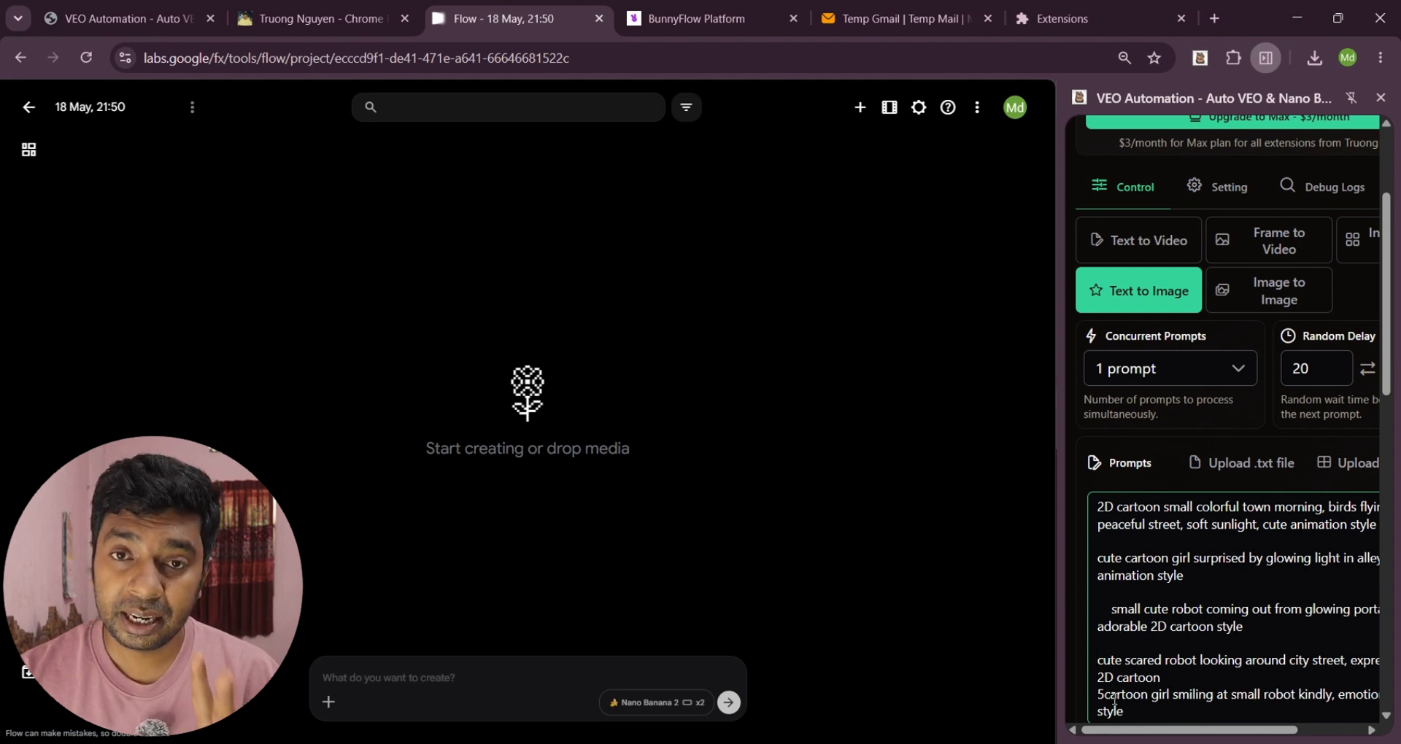
key(Return)
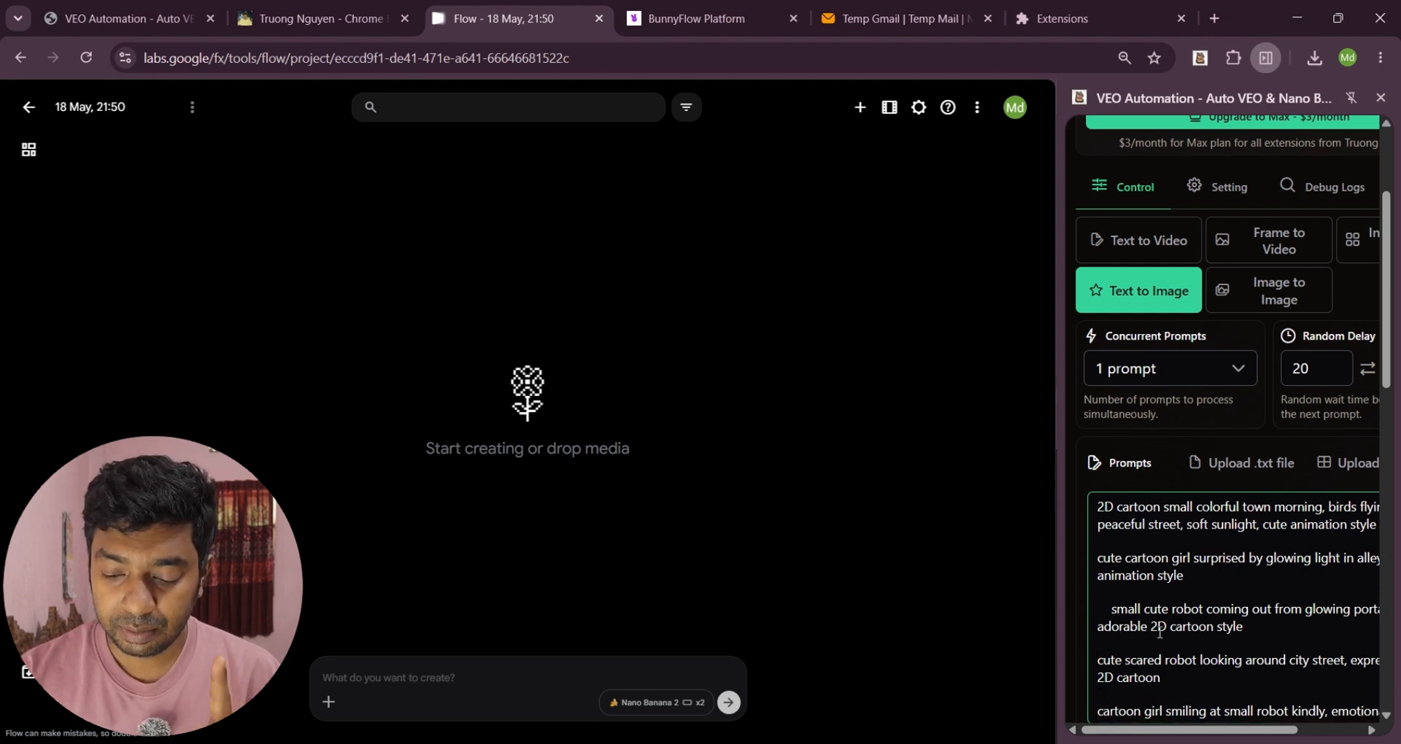
Review the extension's prompt list, output and queue settings, including the image mode choices for the first prompt
scroll(1160, 632, down, 1)
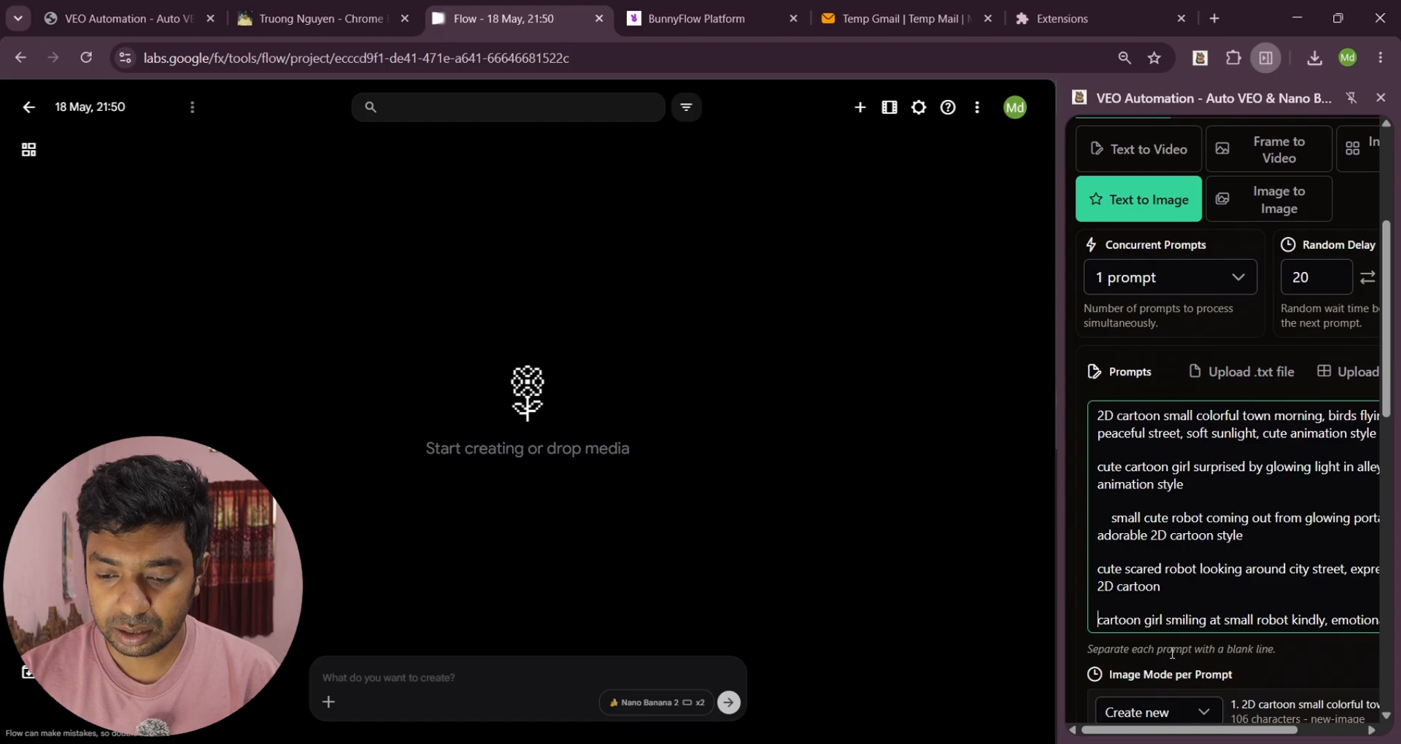
scroll(1172, 653, down, 3)
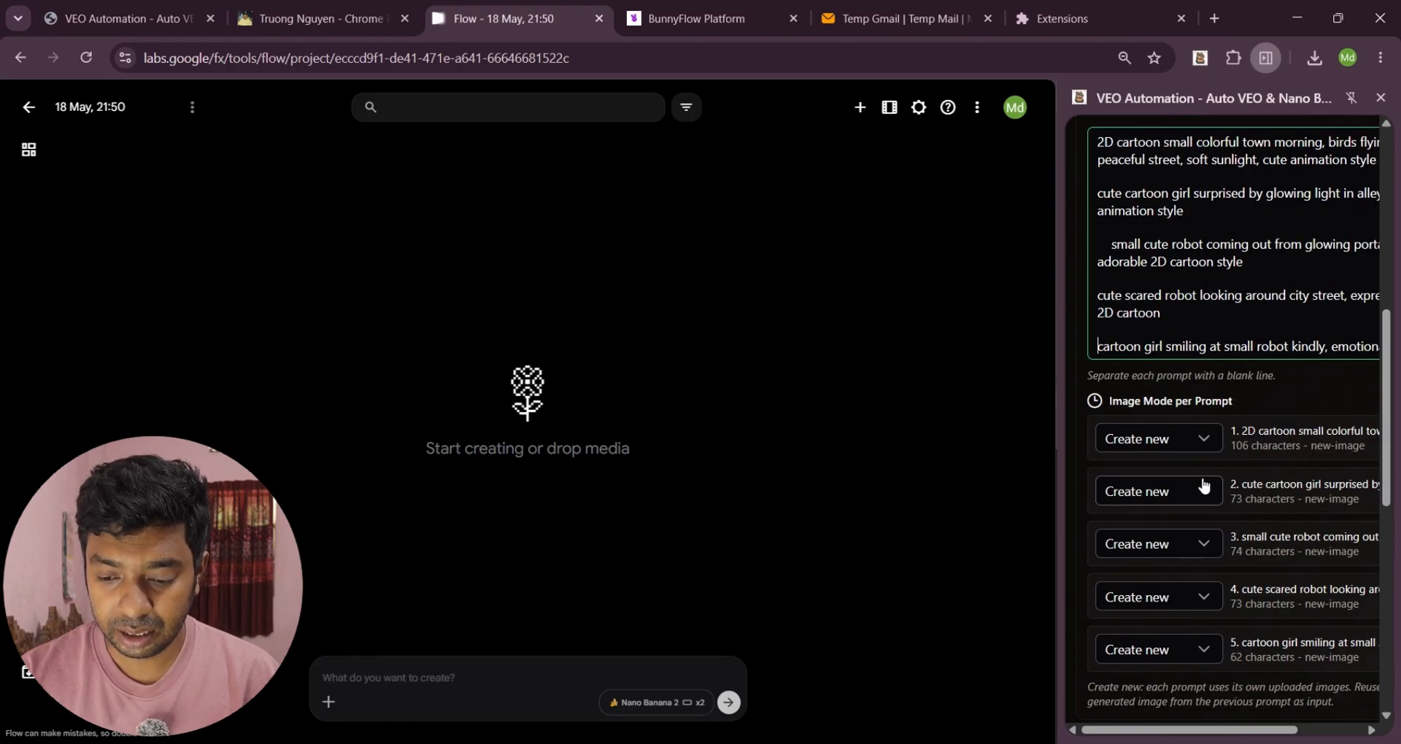
scroll(1214, 460, down, 4)
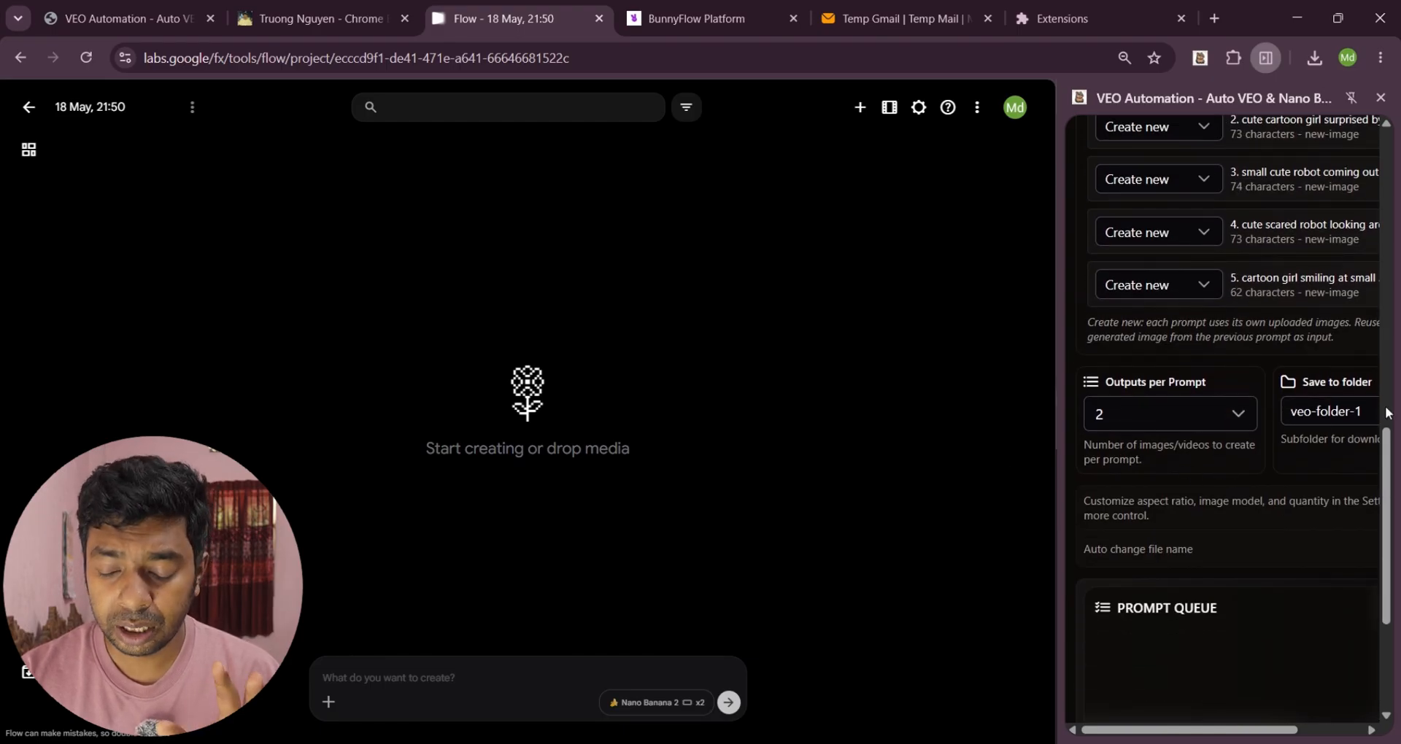
scroll(1216, 602, down, 2)
scroll(1303, 493, up, 10)
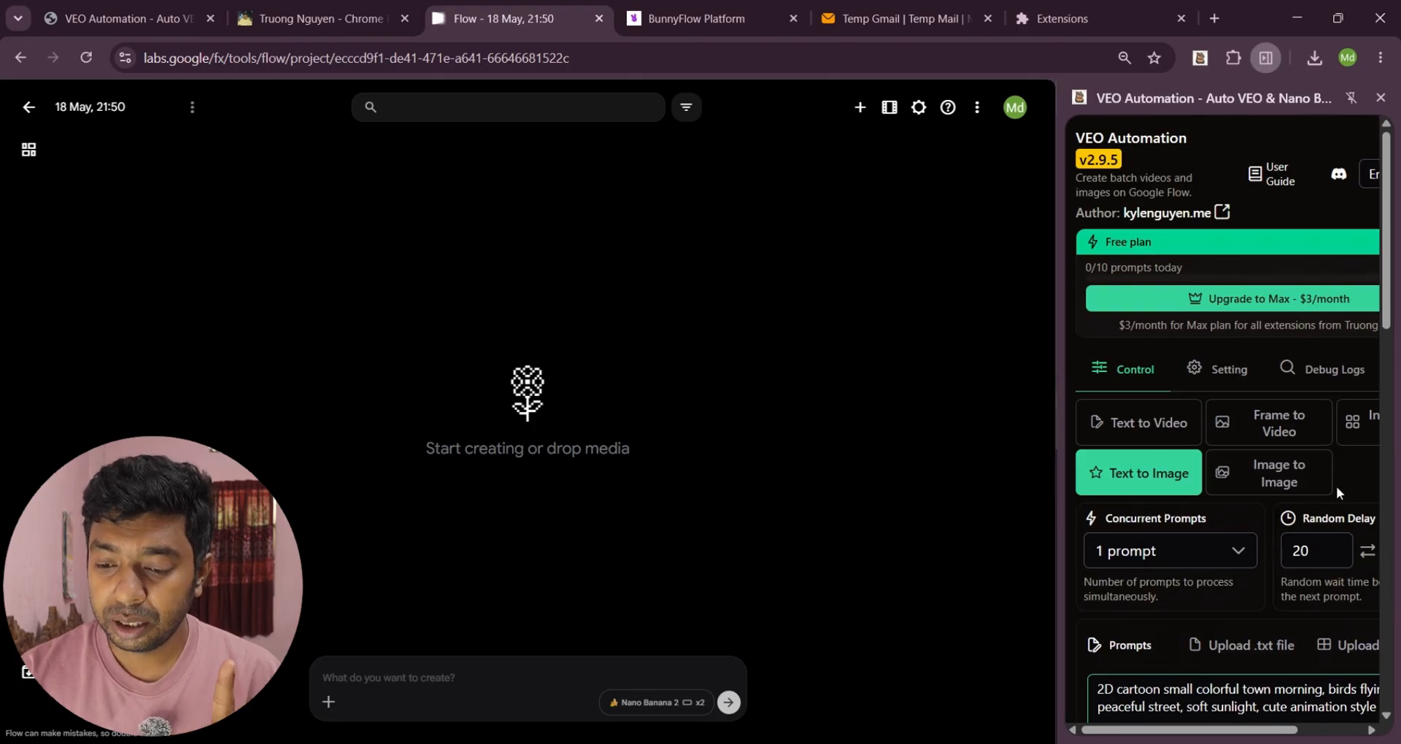
scroll(1340, 487, down, 6)
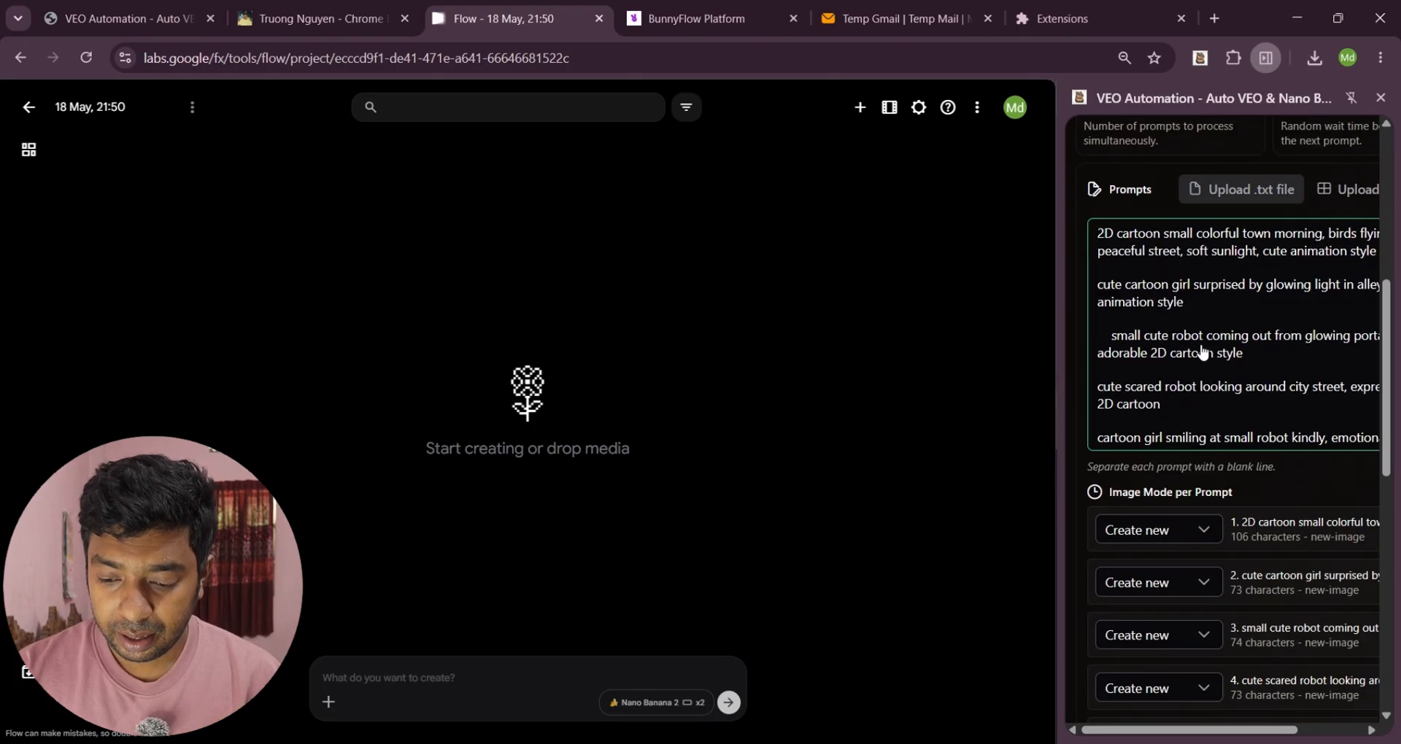
click(1206, 533)
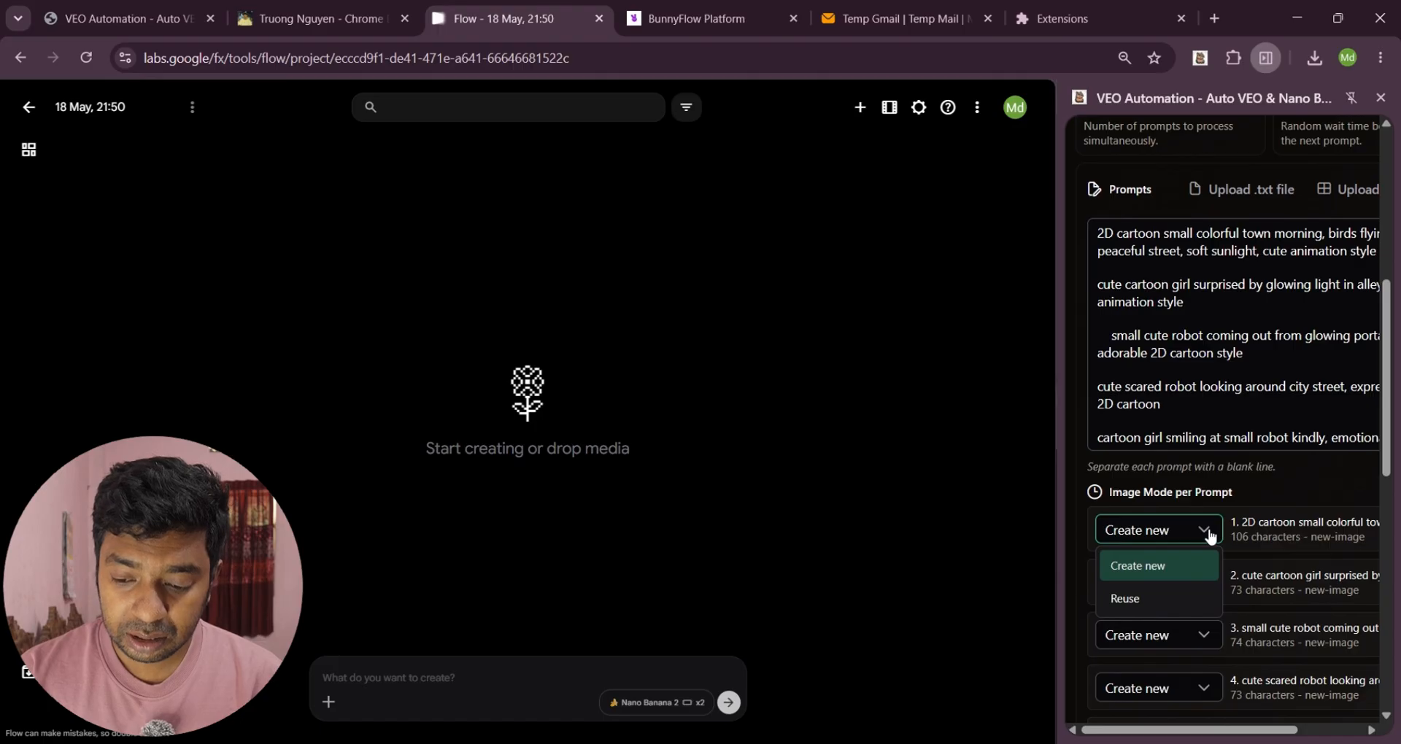
click(1211, 537)
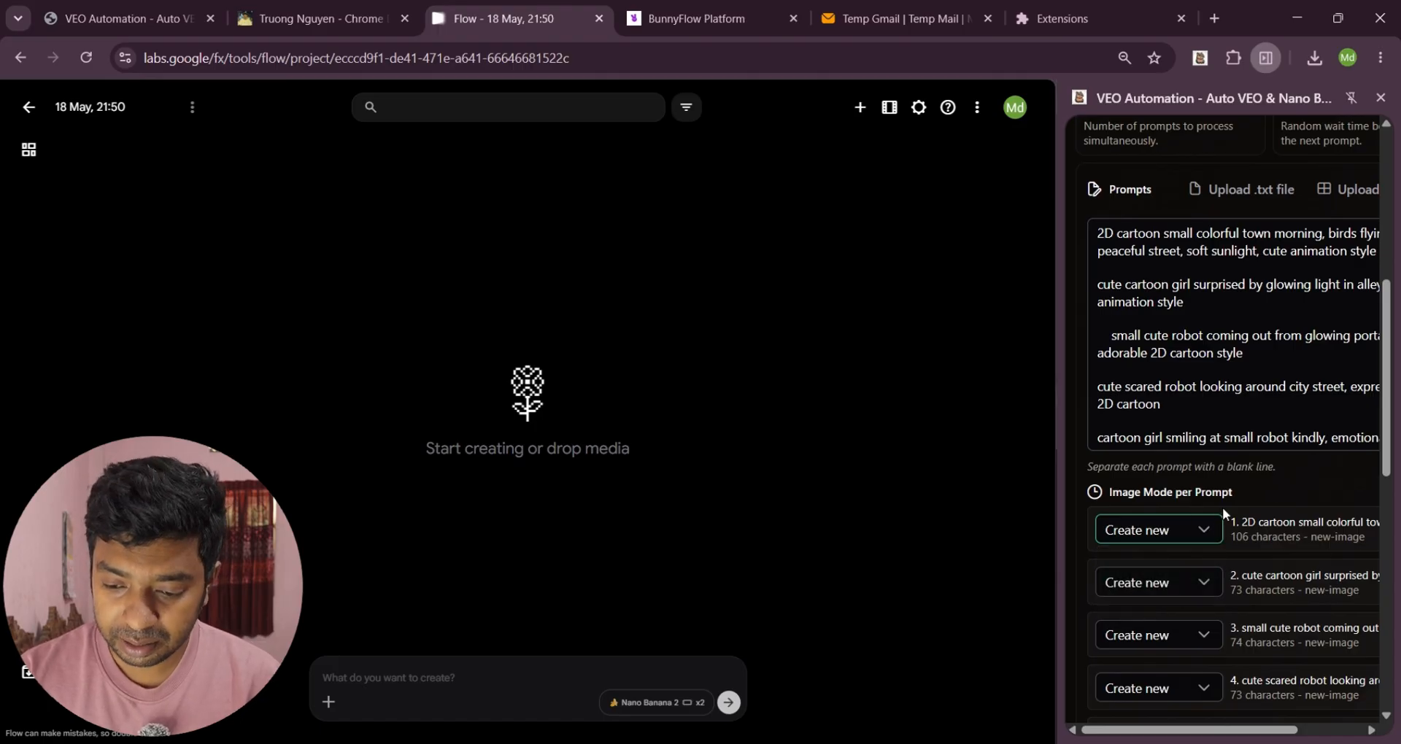
scroll(1234, 555, down, 10)
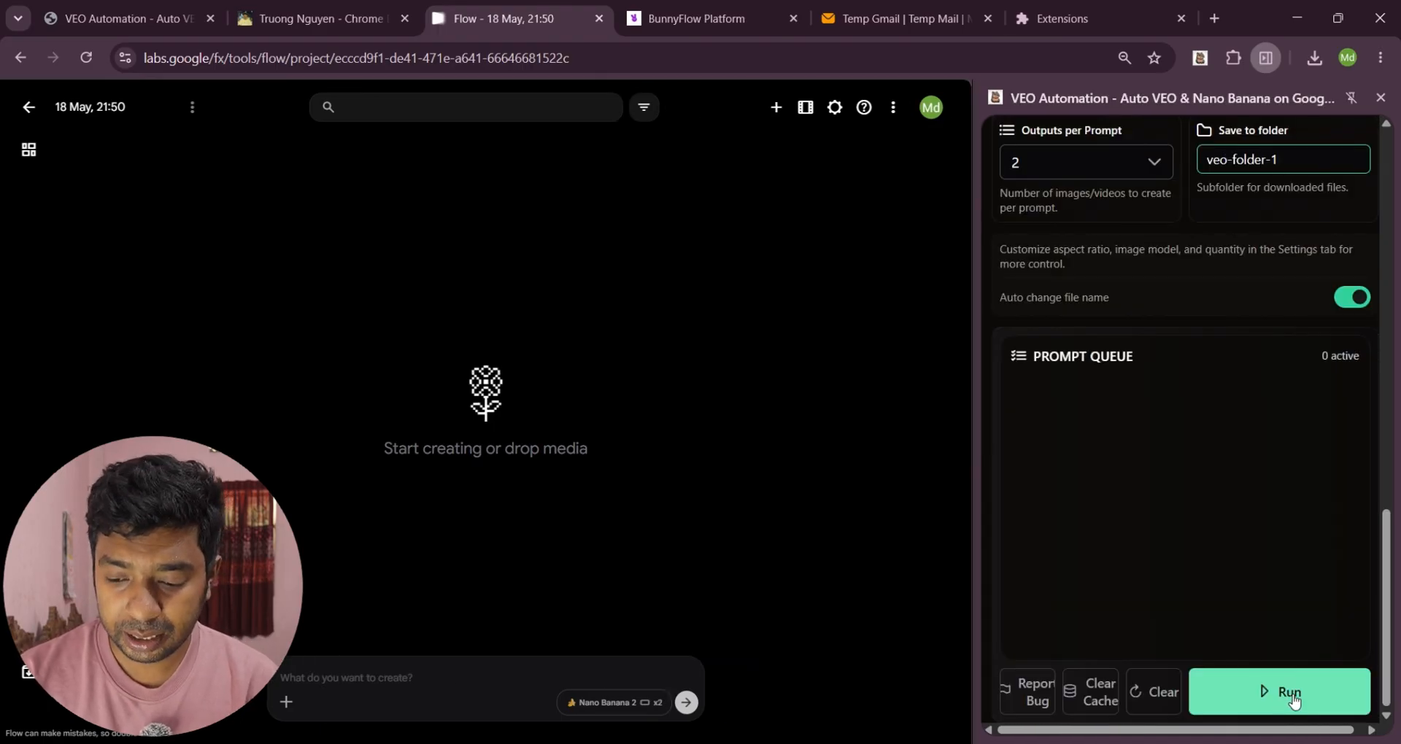
Run the text-to-image batch of five scene prompts and set the outputs per prompt to 1
click(1290, 697)
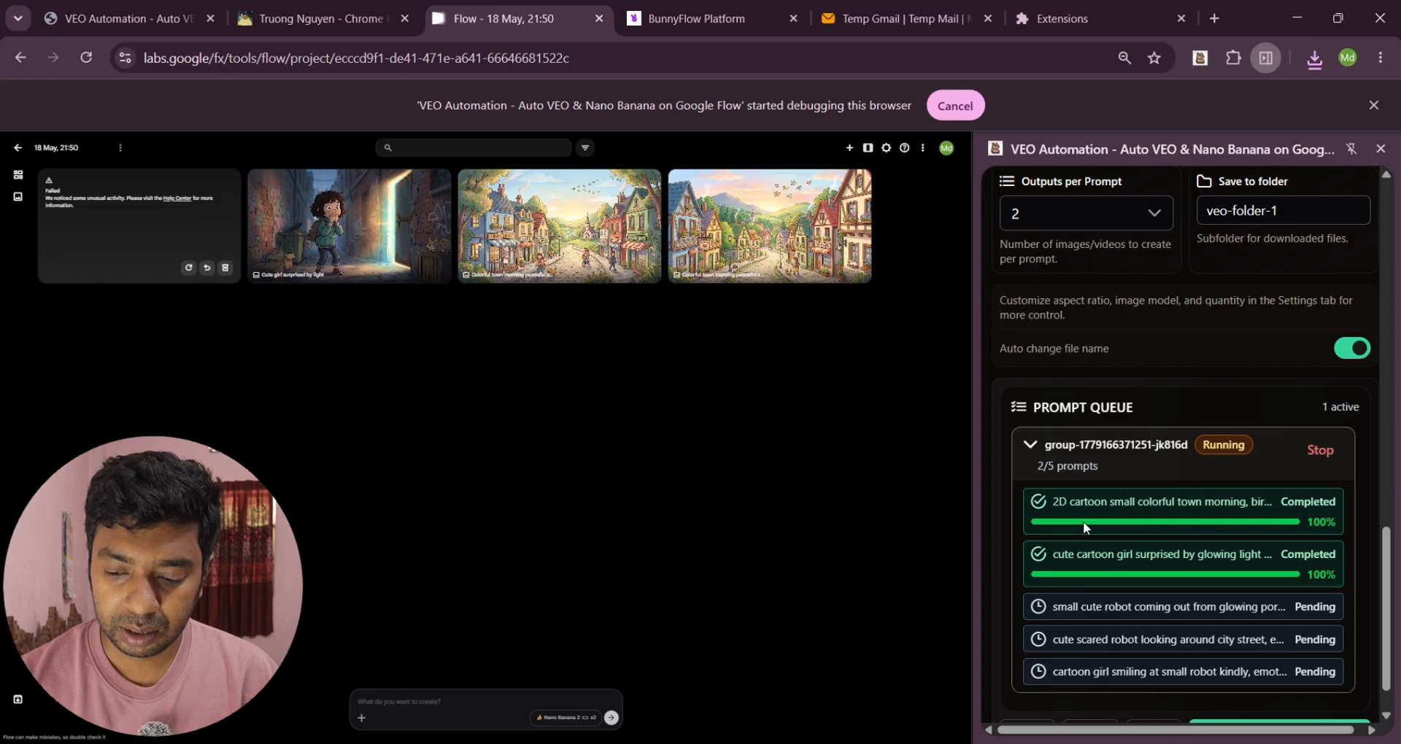
click(1137, 214)
click(1137, 274)
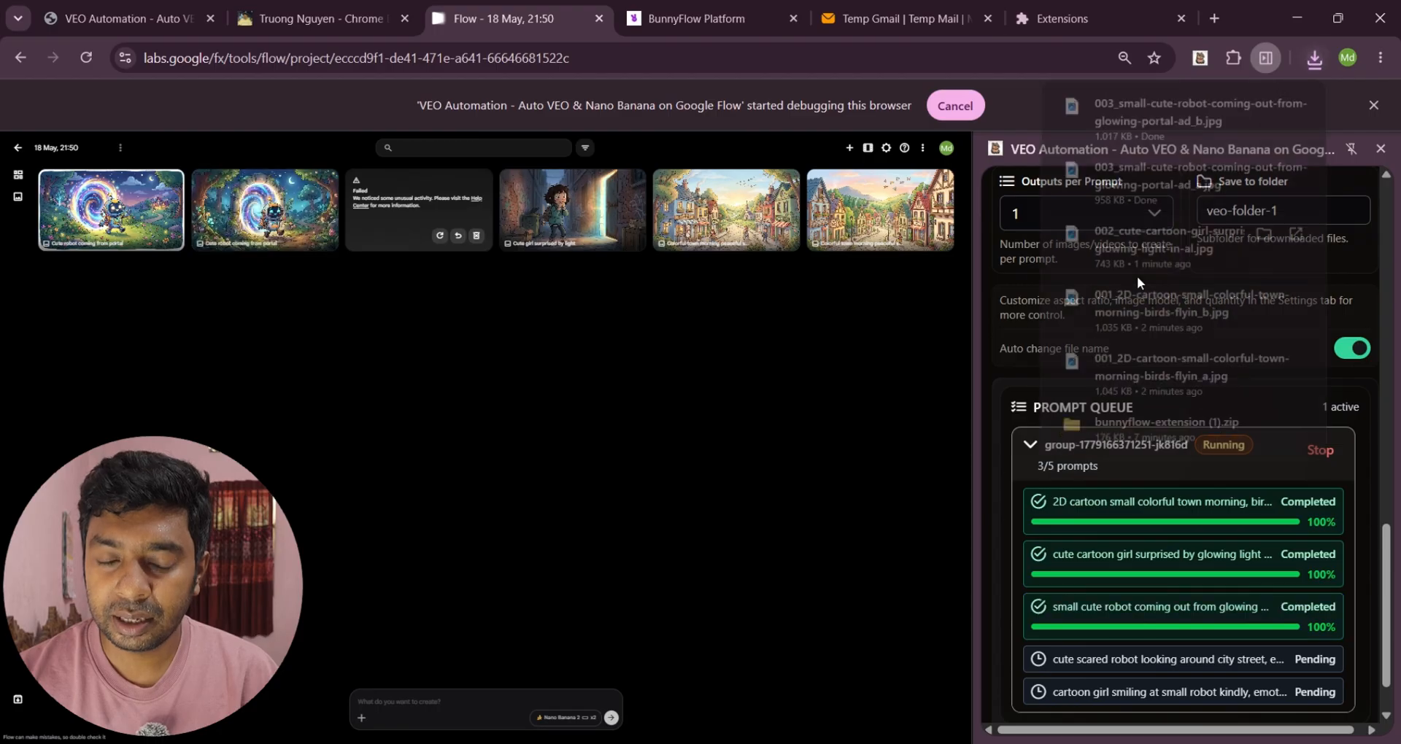
click(1117, 22)
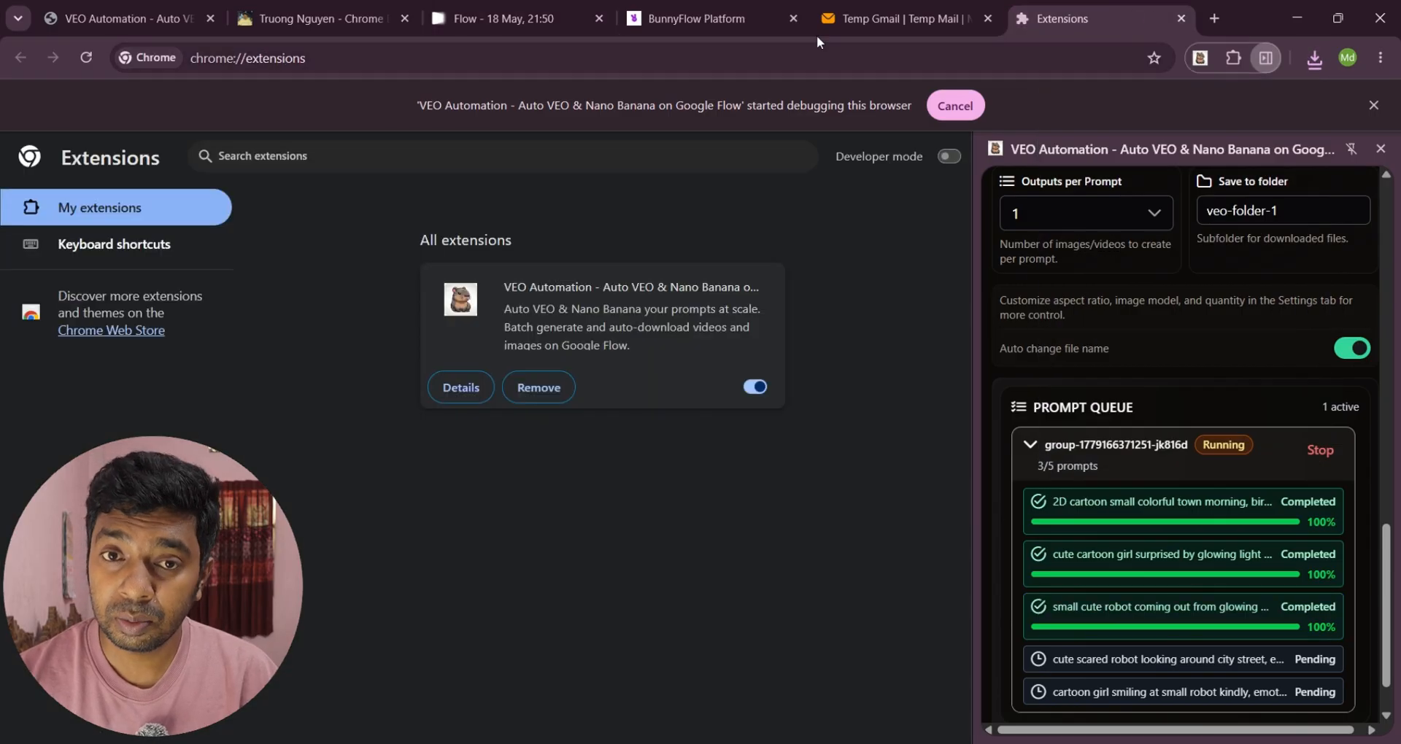
click(476, 14)
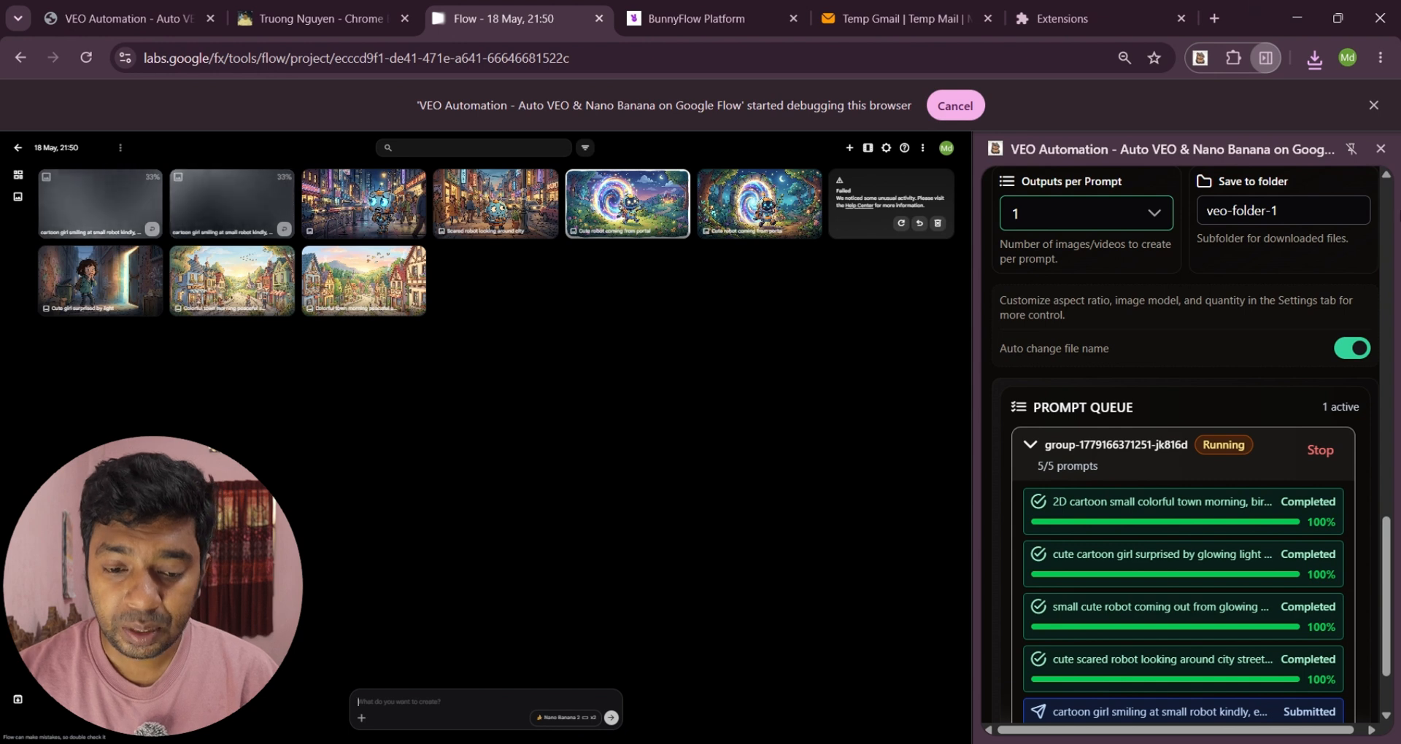
Check the prompt queue and open the veo-folder-1 download folder in File Explorer as a smaller window set aside
scroll(1217, 575, down, 2)
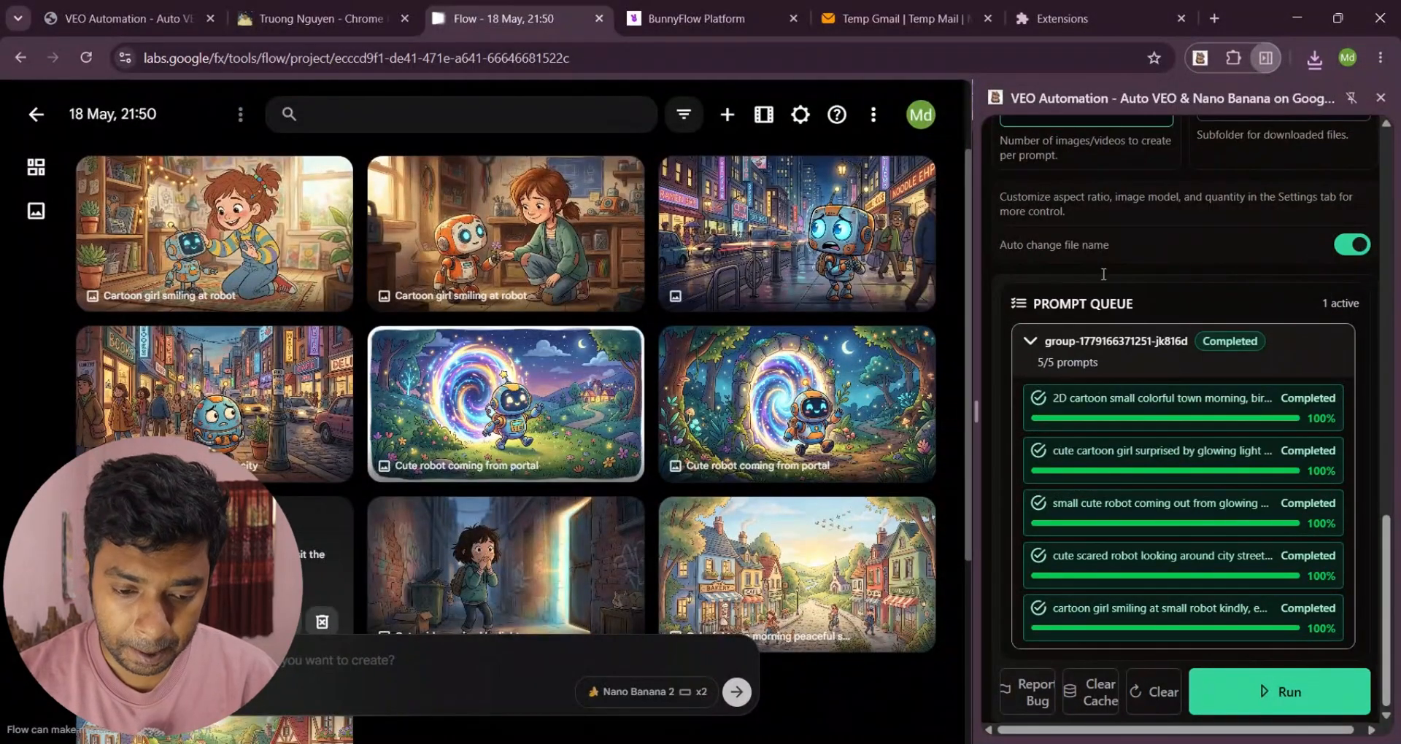
click(1313, 60)
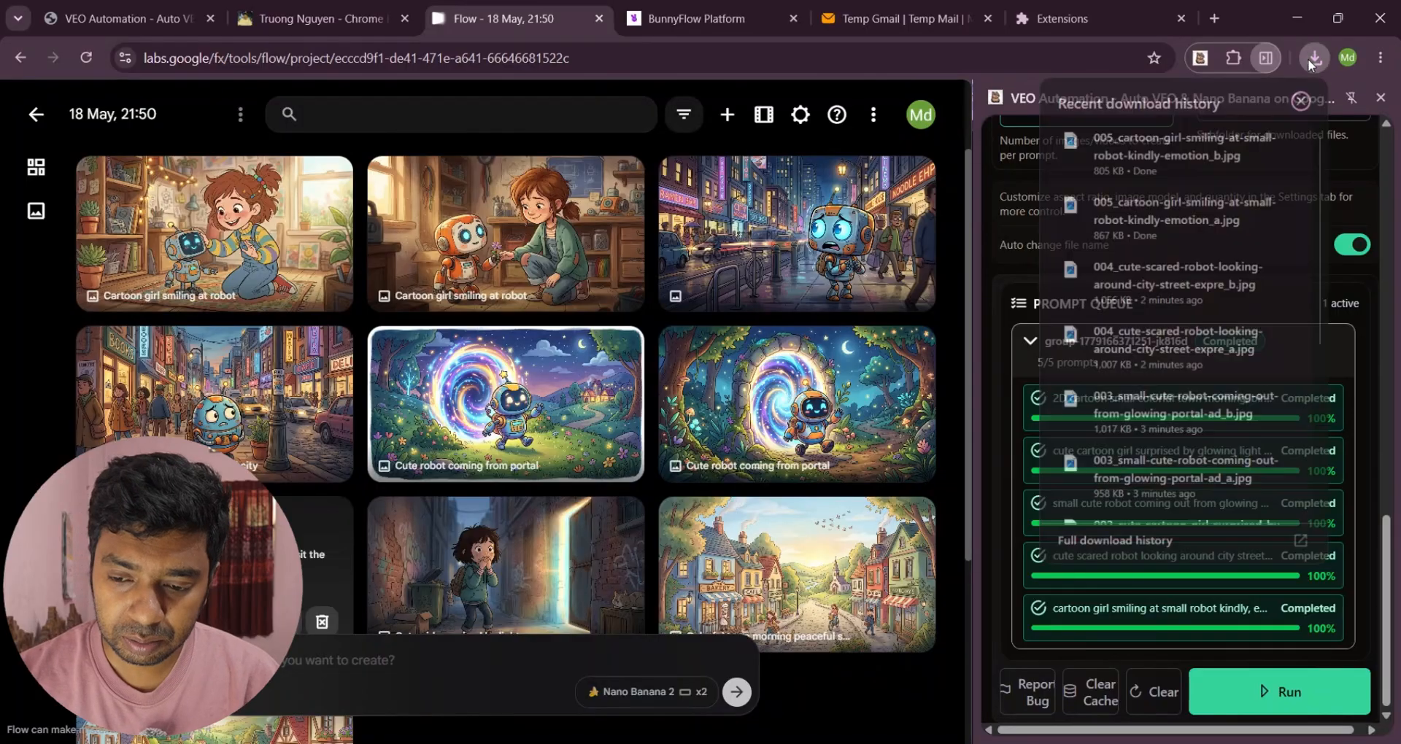
click(1253, 139)
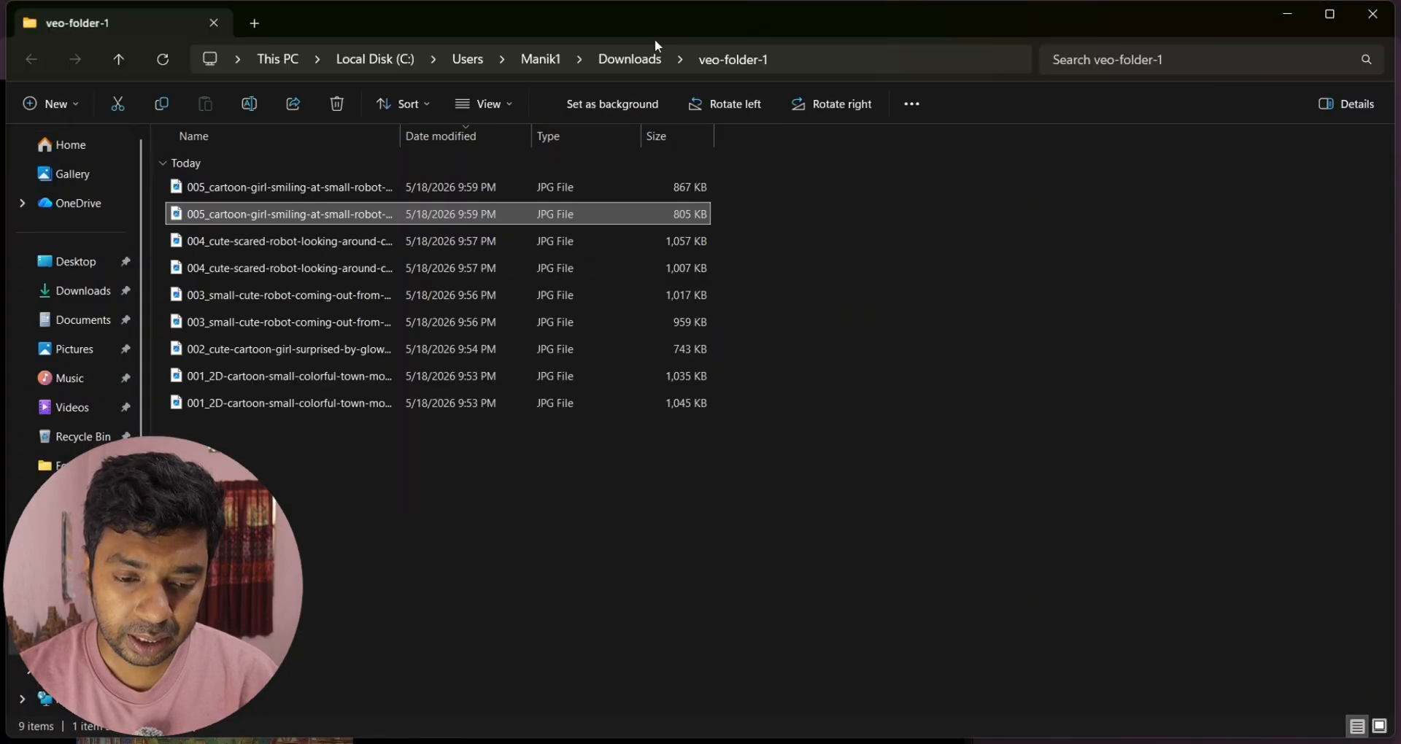
double_click(658, 21)
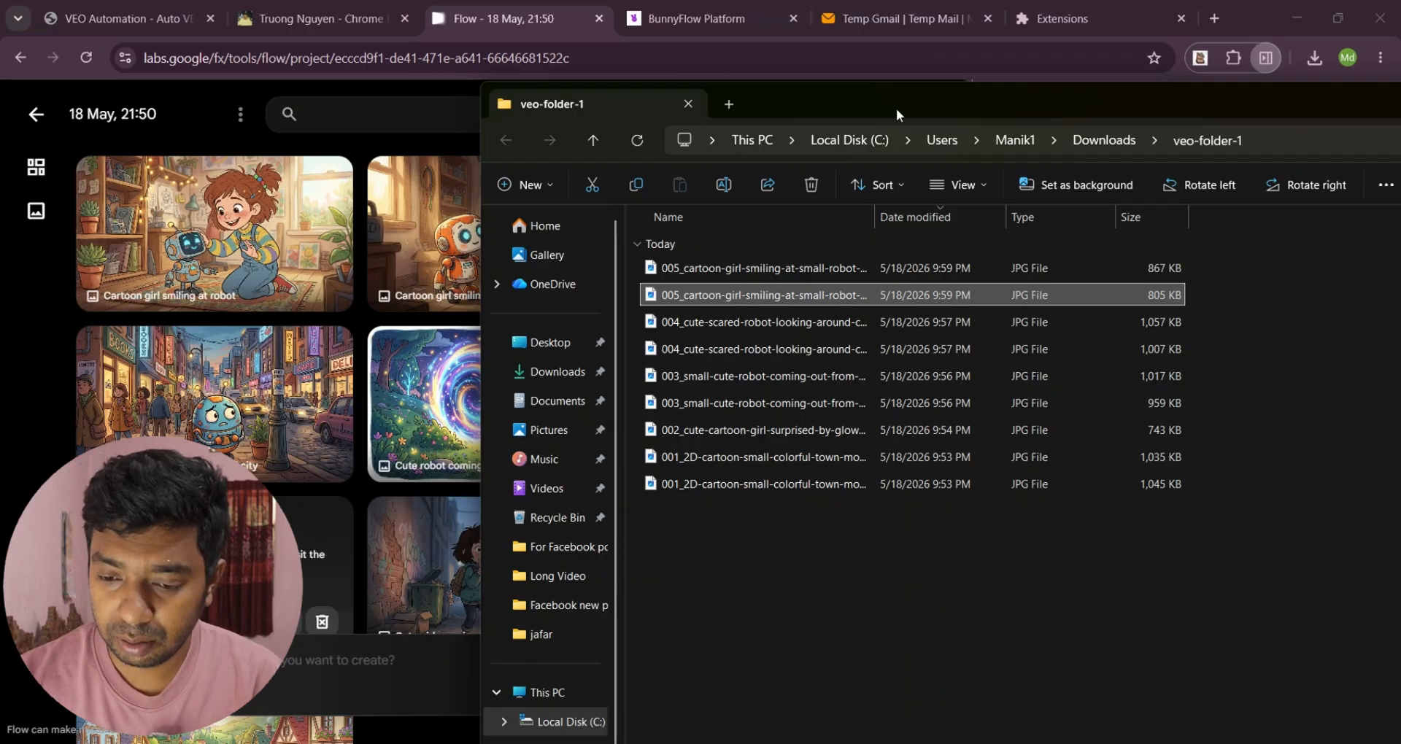
drag(897, 108, 1067, 99)
Create a new folder named 2d Cartoon inside veo-folder-1
click(905, 541)
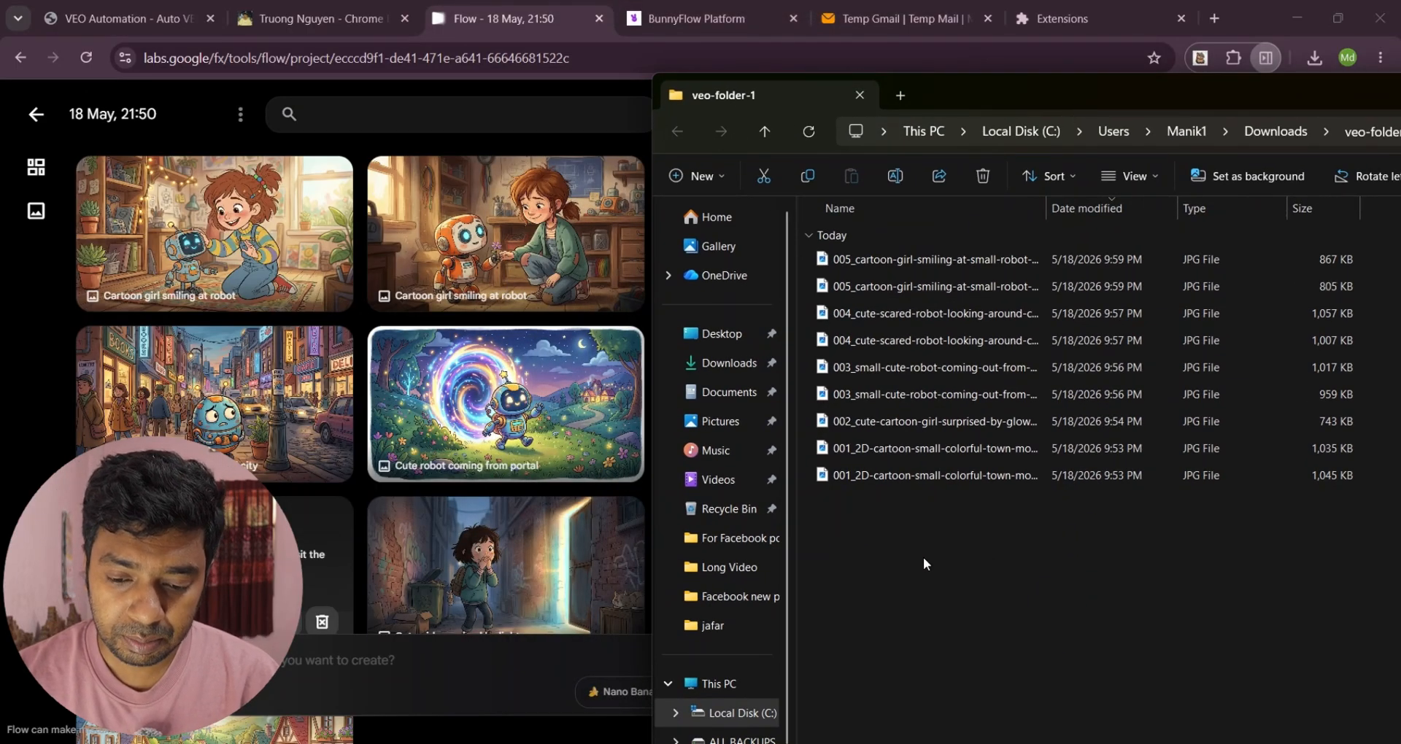
right_click(907, 541)
mouse_move(970, 418)
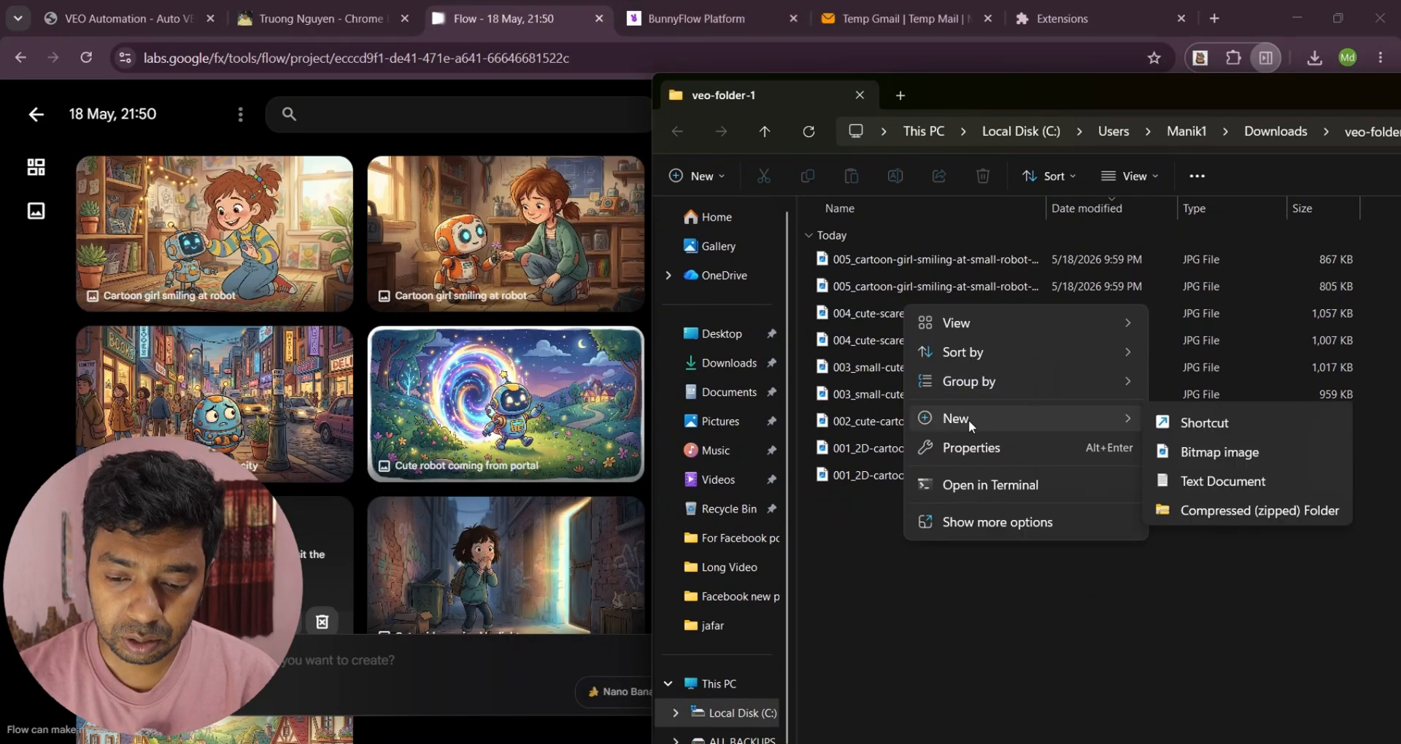
click(1187, 422)
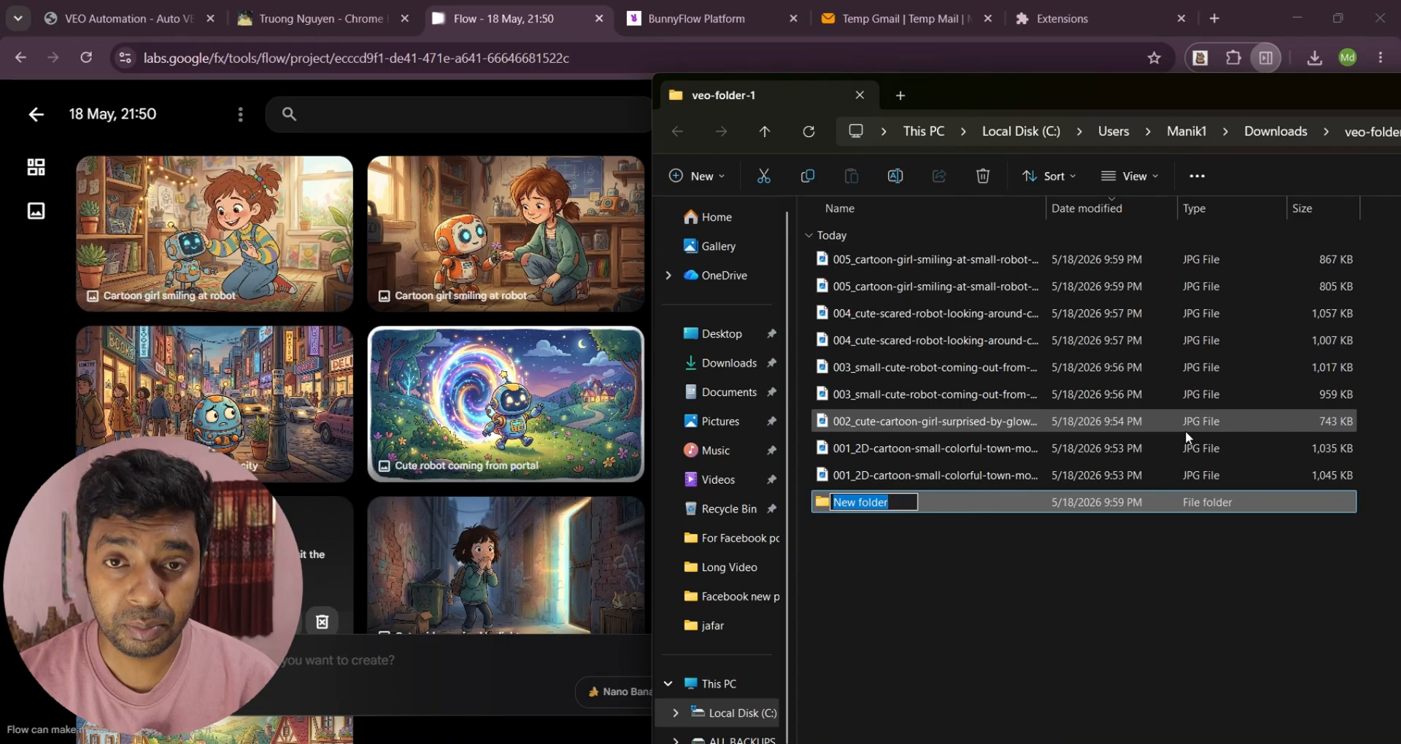
text(2)
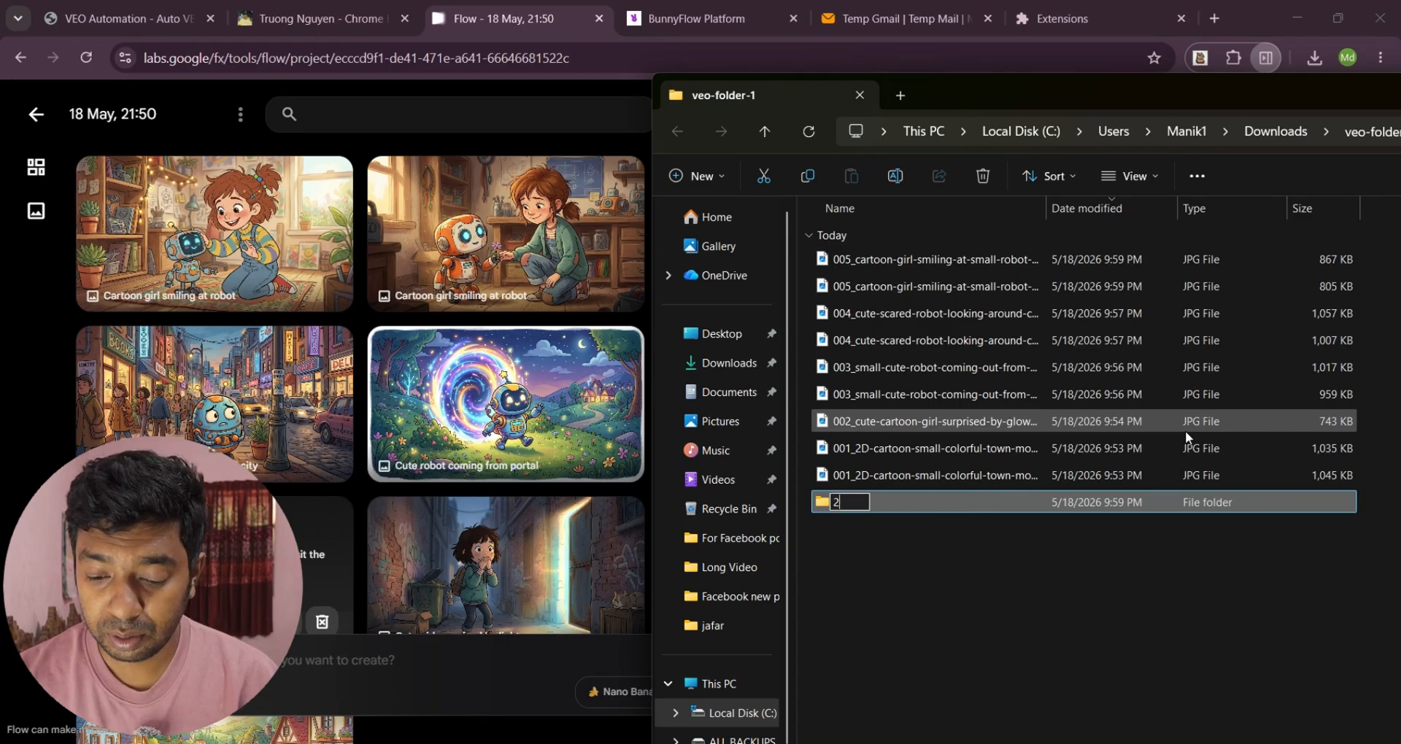
text(d Cartoon)
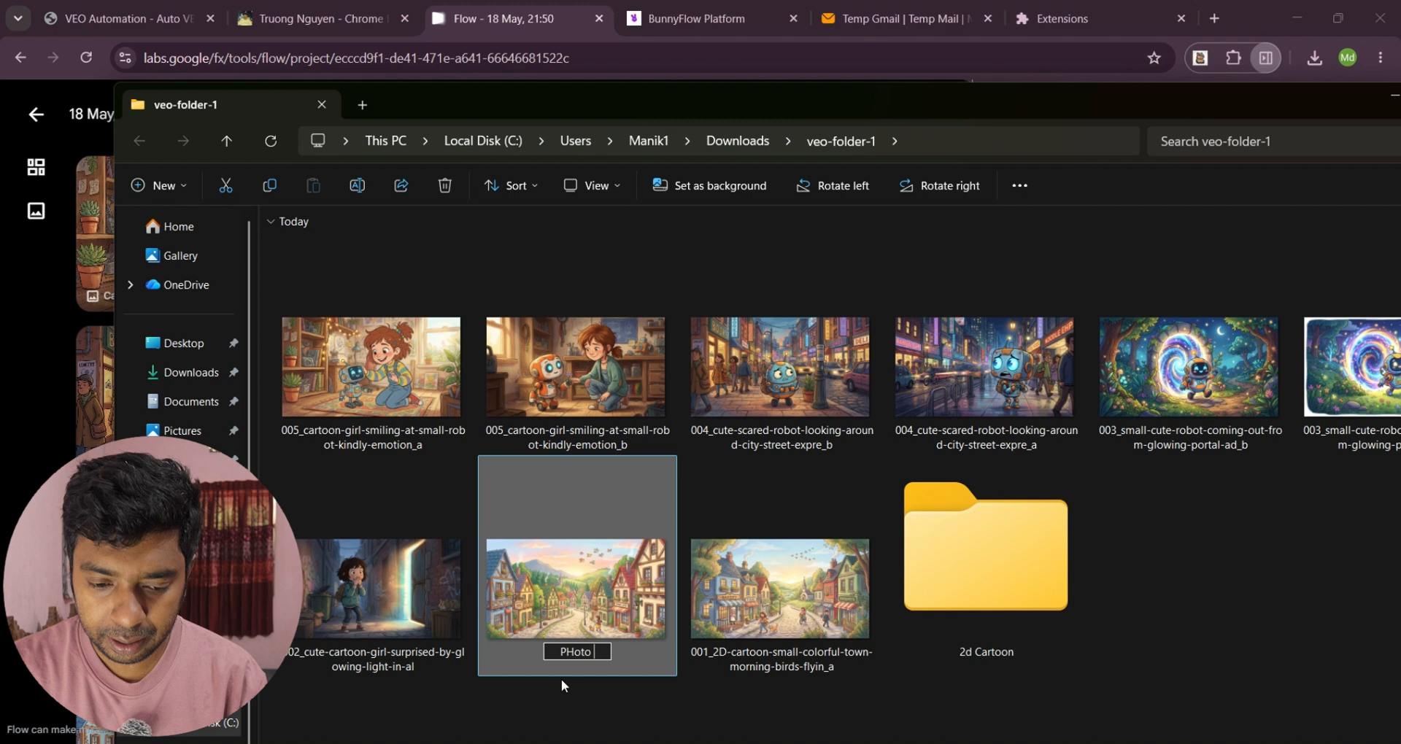
Rename the 001 colorful town image ending in _b as Image 1
key(BackSpace)
key(BackSpace)
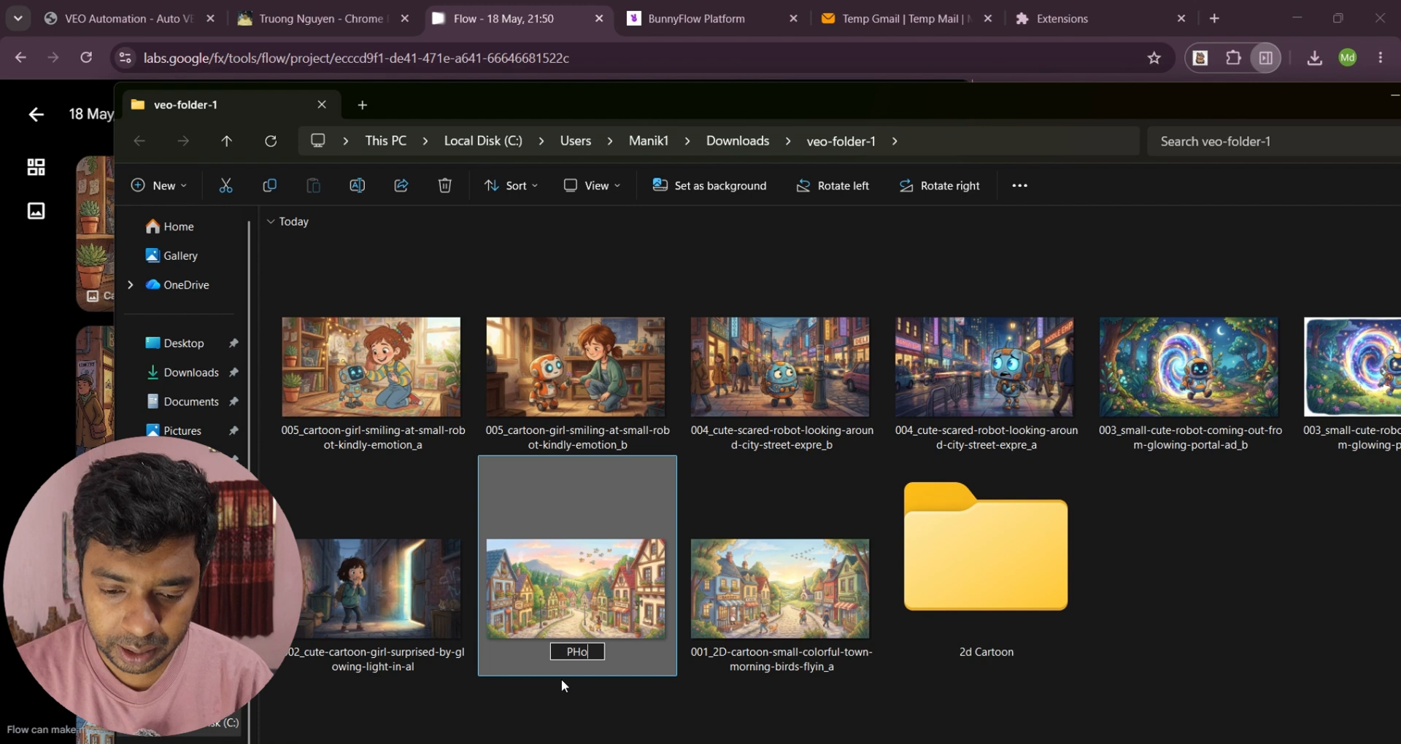
text(Image 1)
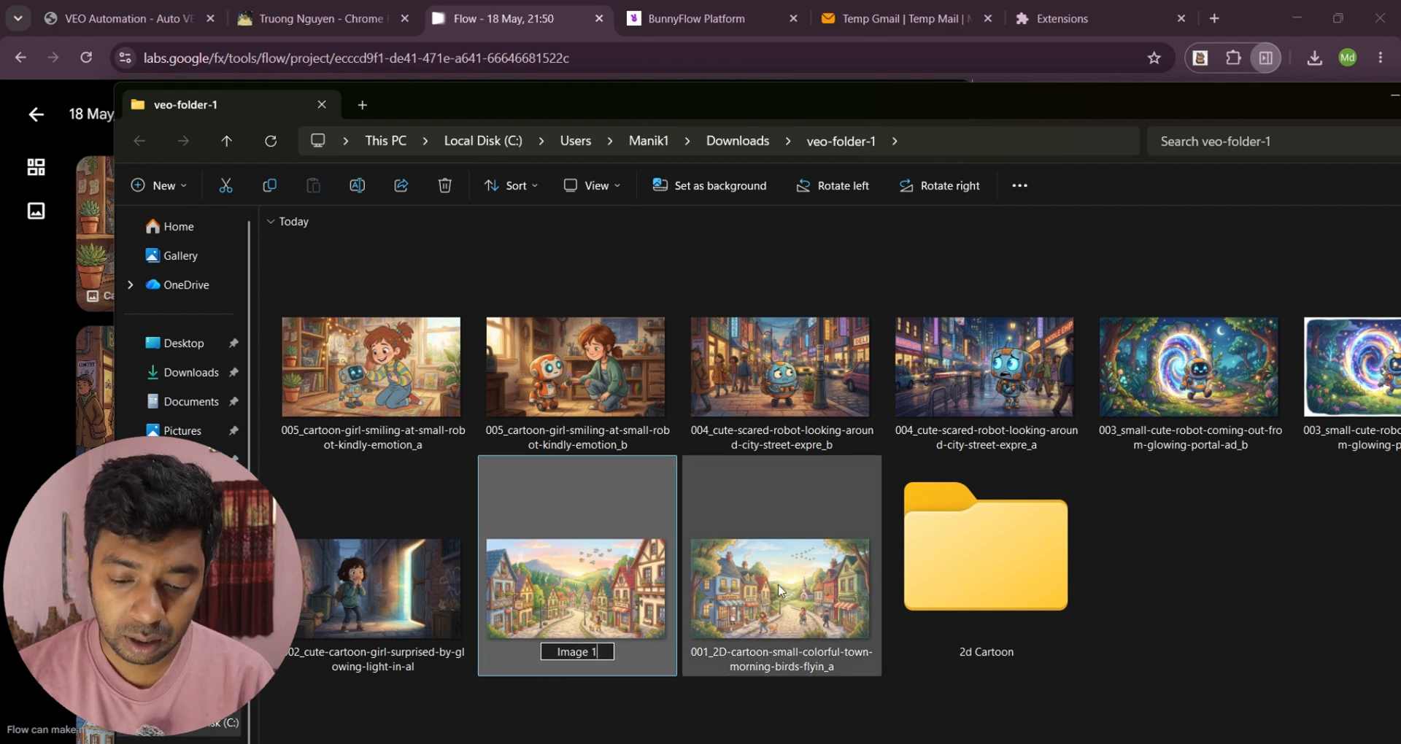
Rename the 002 image of the girl surprised by glowing light as Image 2
drag(480, 99, 494, 172)
click(359, 653)
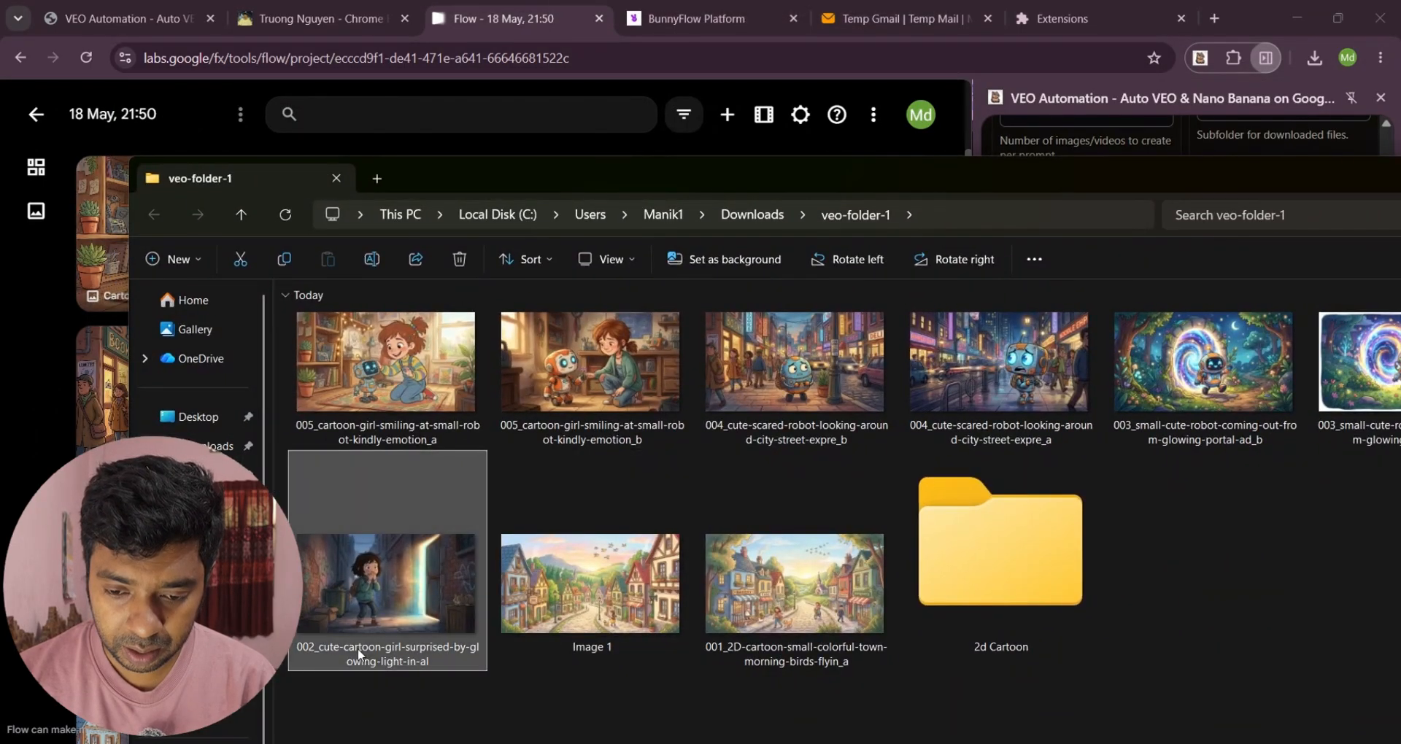
click(387, 664)
key(BackSpace)
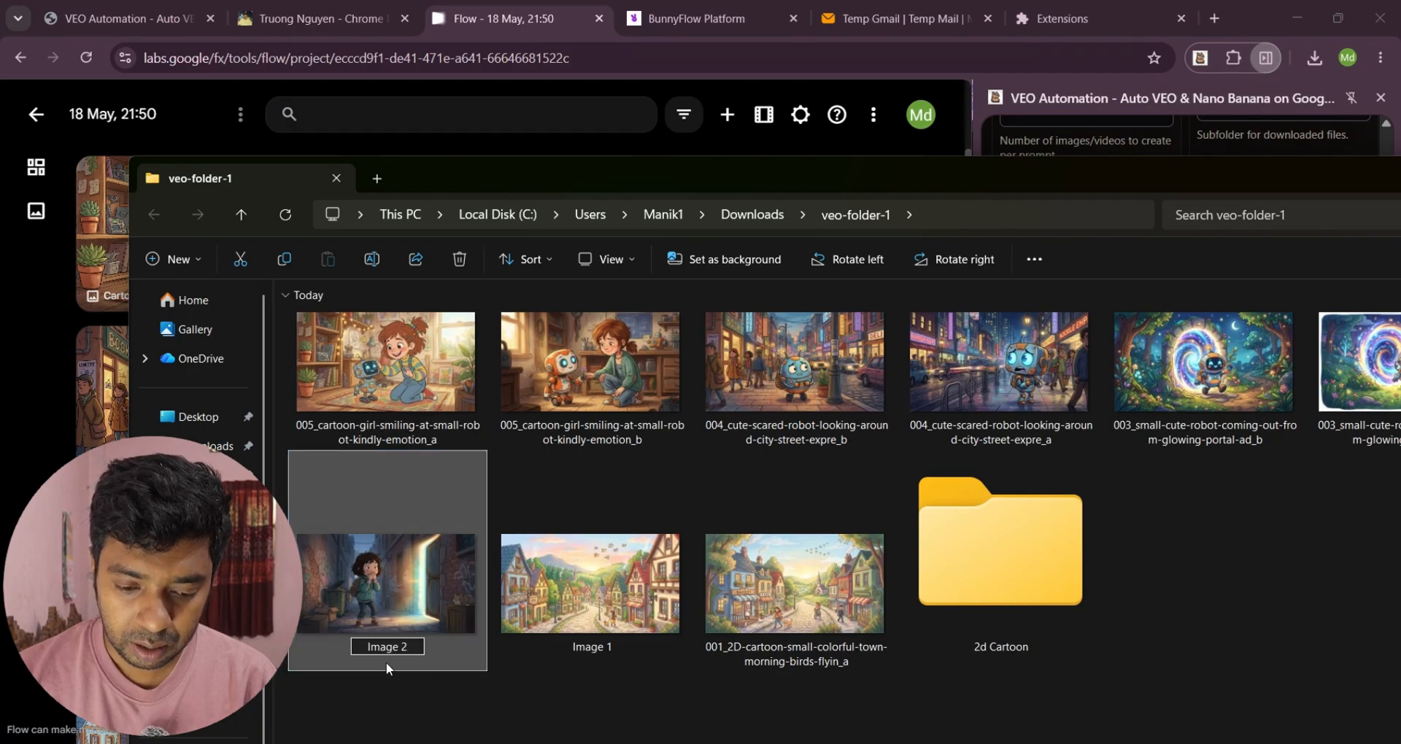
Rename the 003 glowing portal robot image ending in _b as Image 3
click(1227, 428)
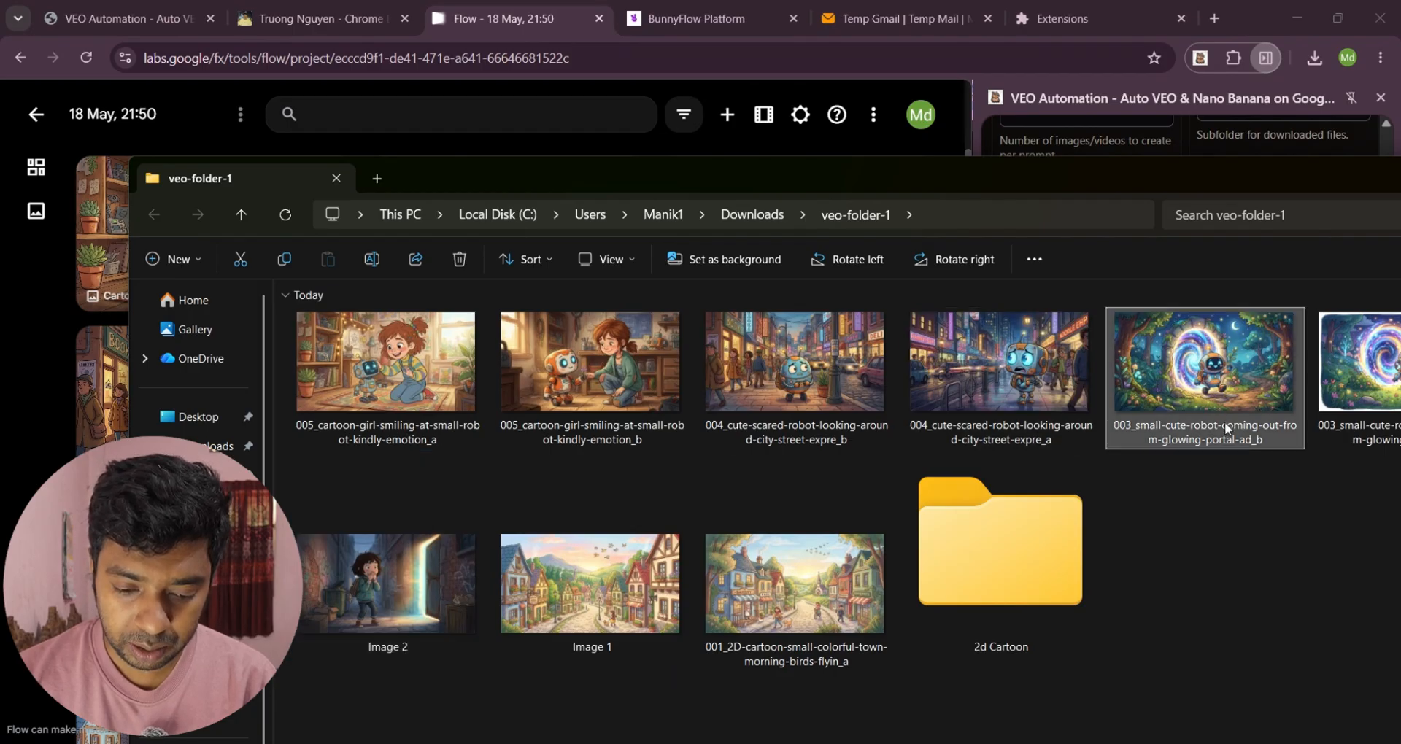
click(1192, 440)
text(IMag)
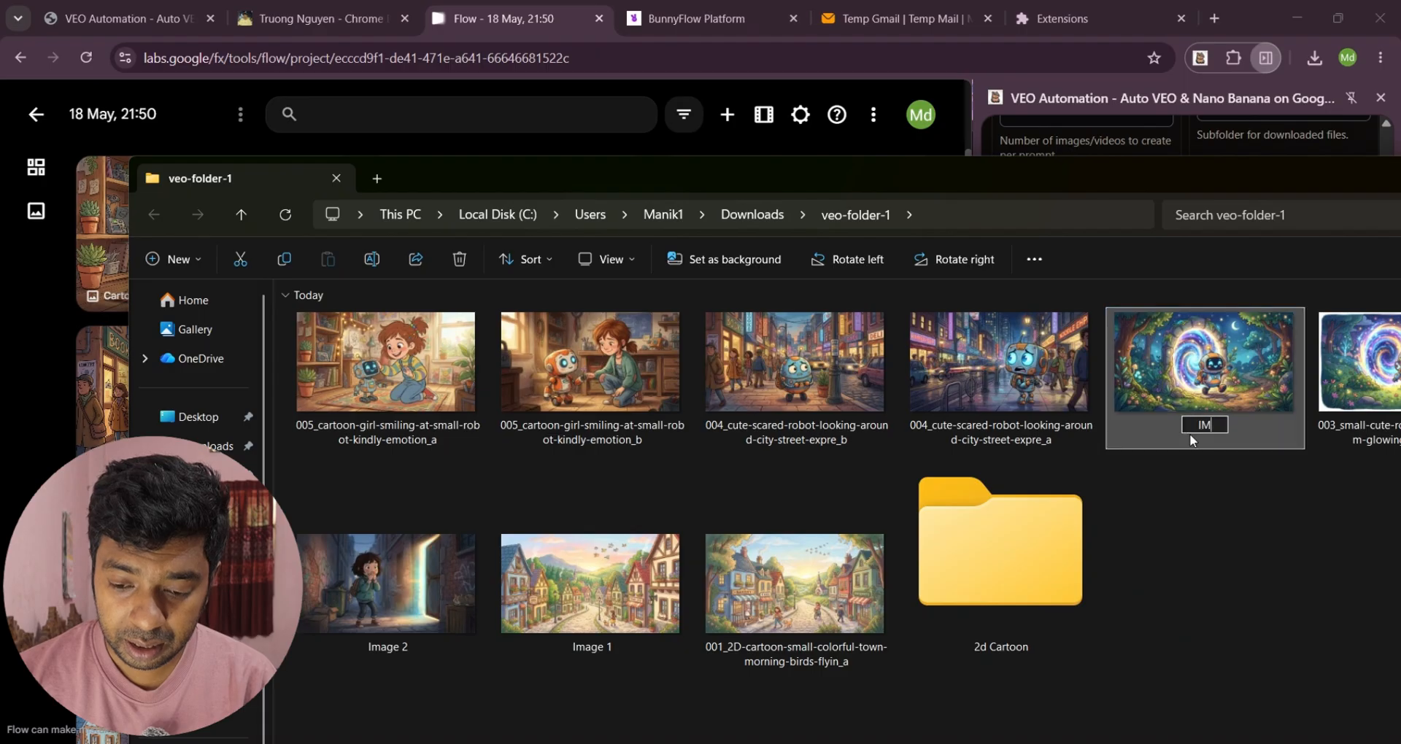
key(BackSpace)
text(mage 2)
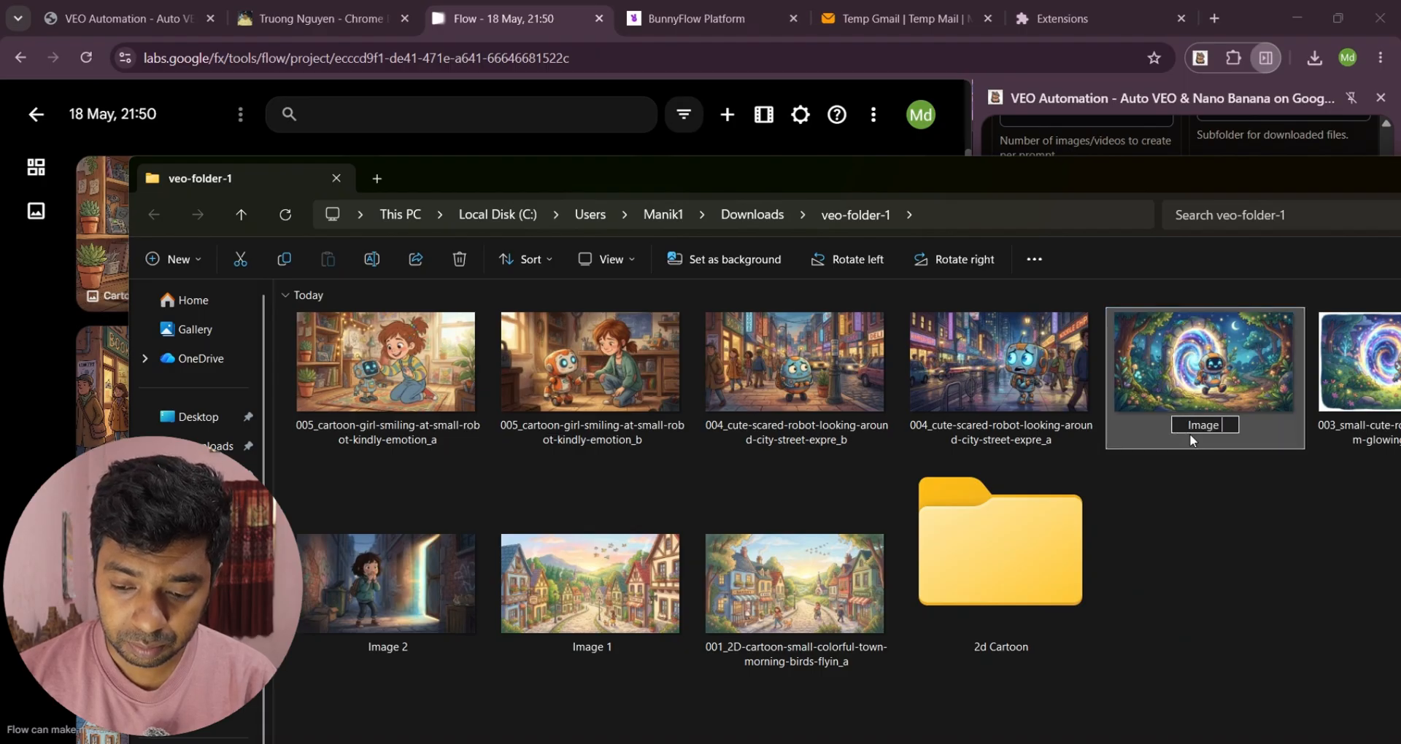
text(3)
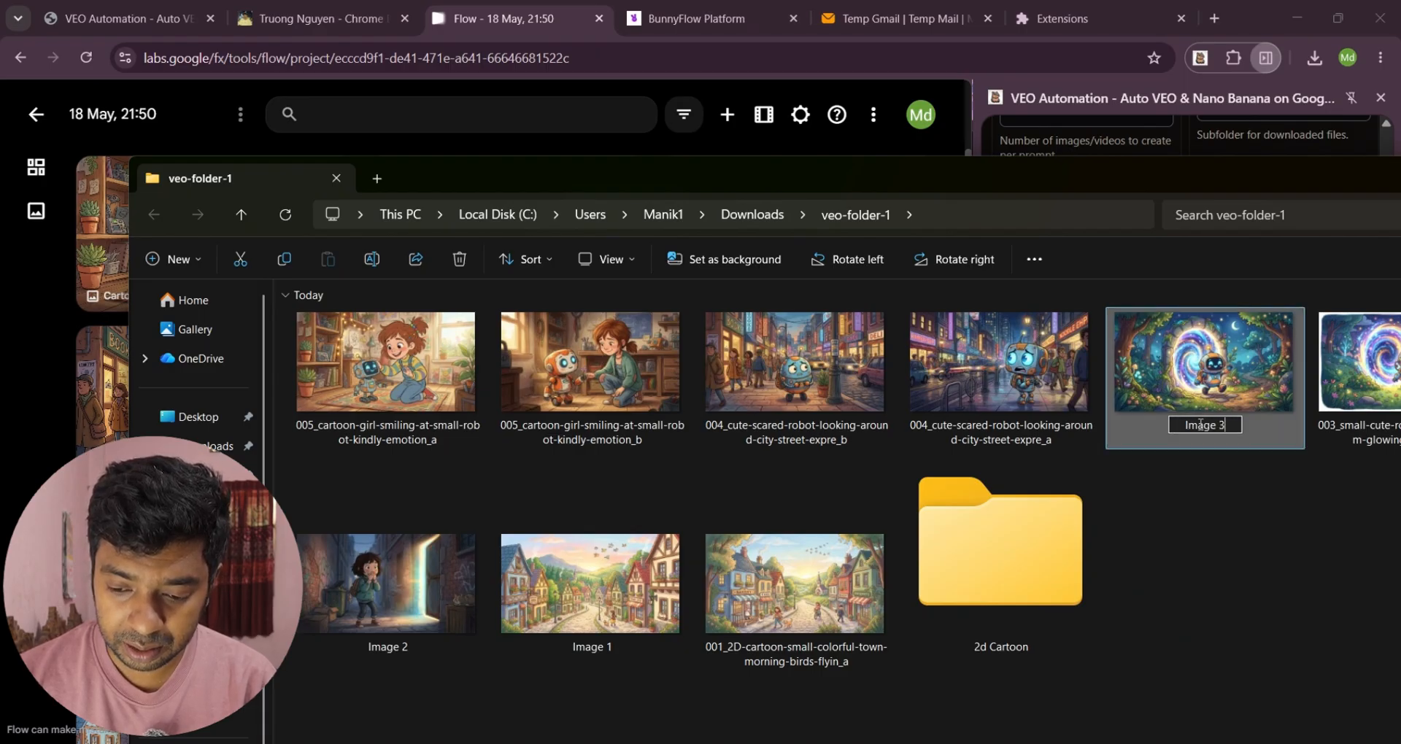
Rename the 004 scared robot street image ending in _a as Image 4
click(931, 428)
click(994, 442)
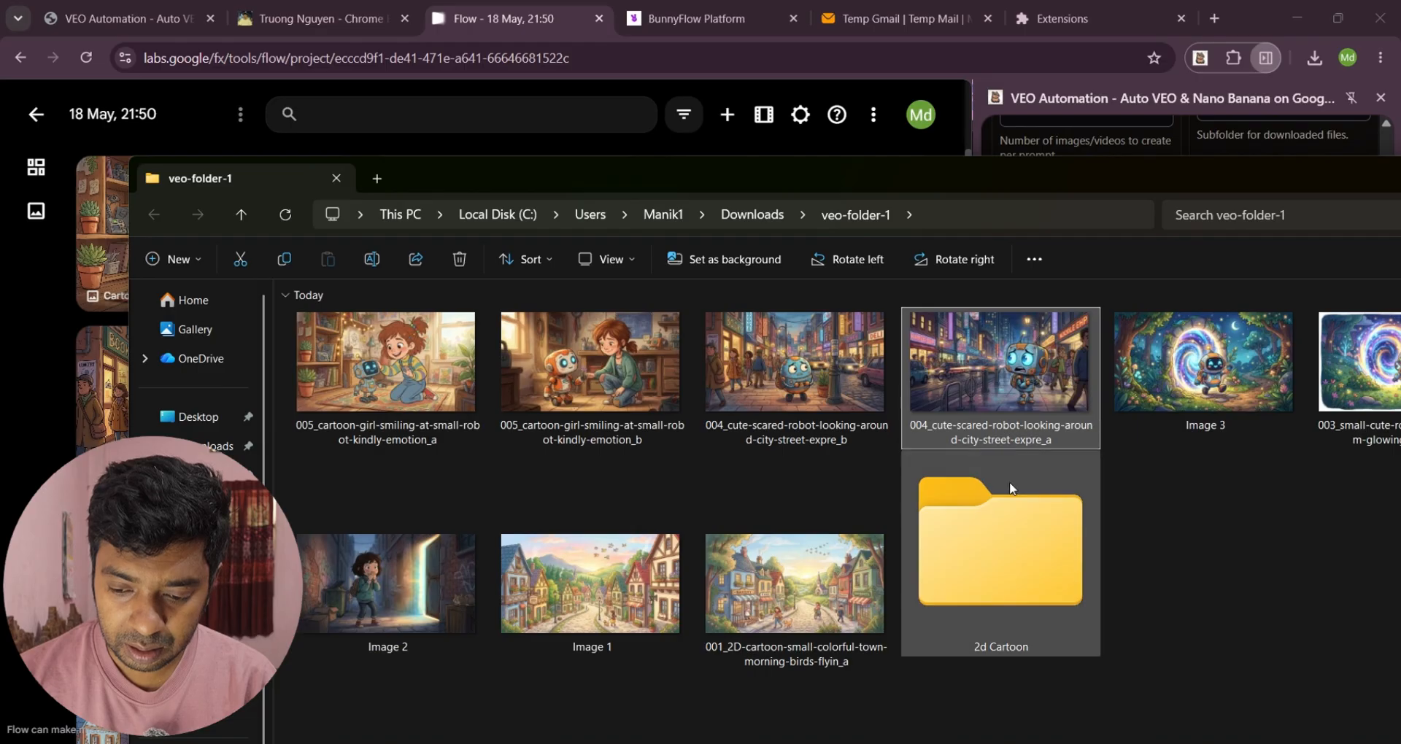
text(Imag)
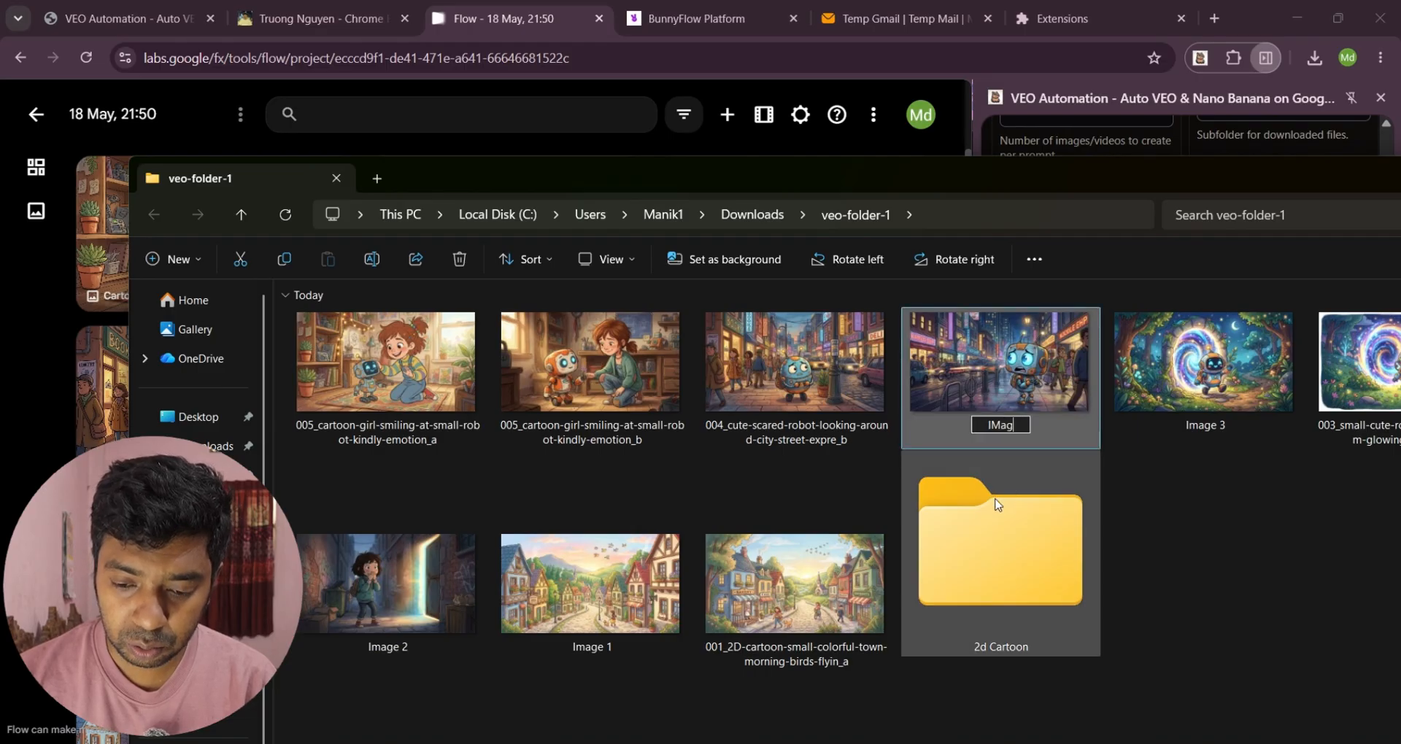
text(e )
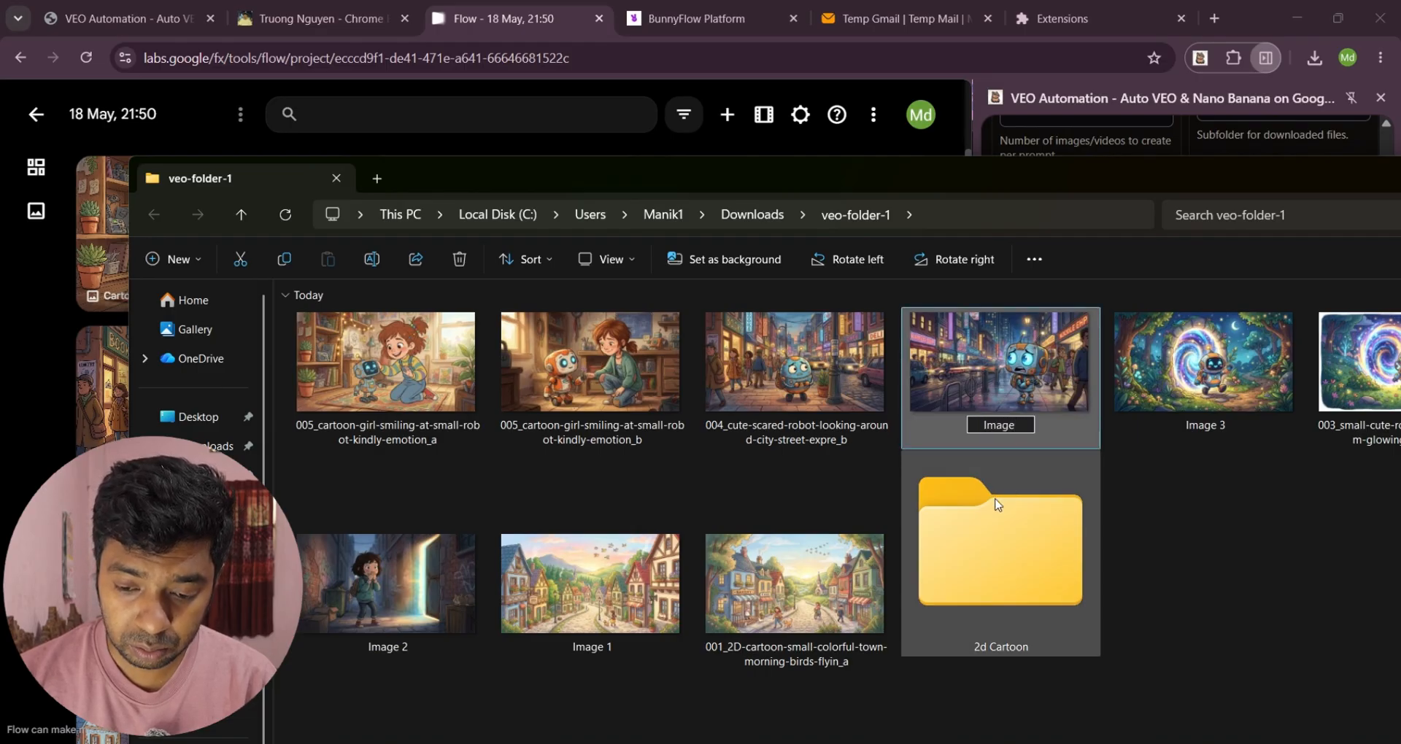
text(4)
key(Return)
Rename the 005 image of the girl smiling at the robot ending in _b as Image 5
click(579, 446)
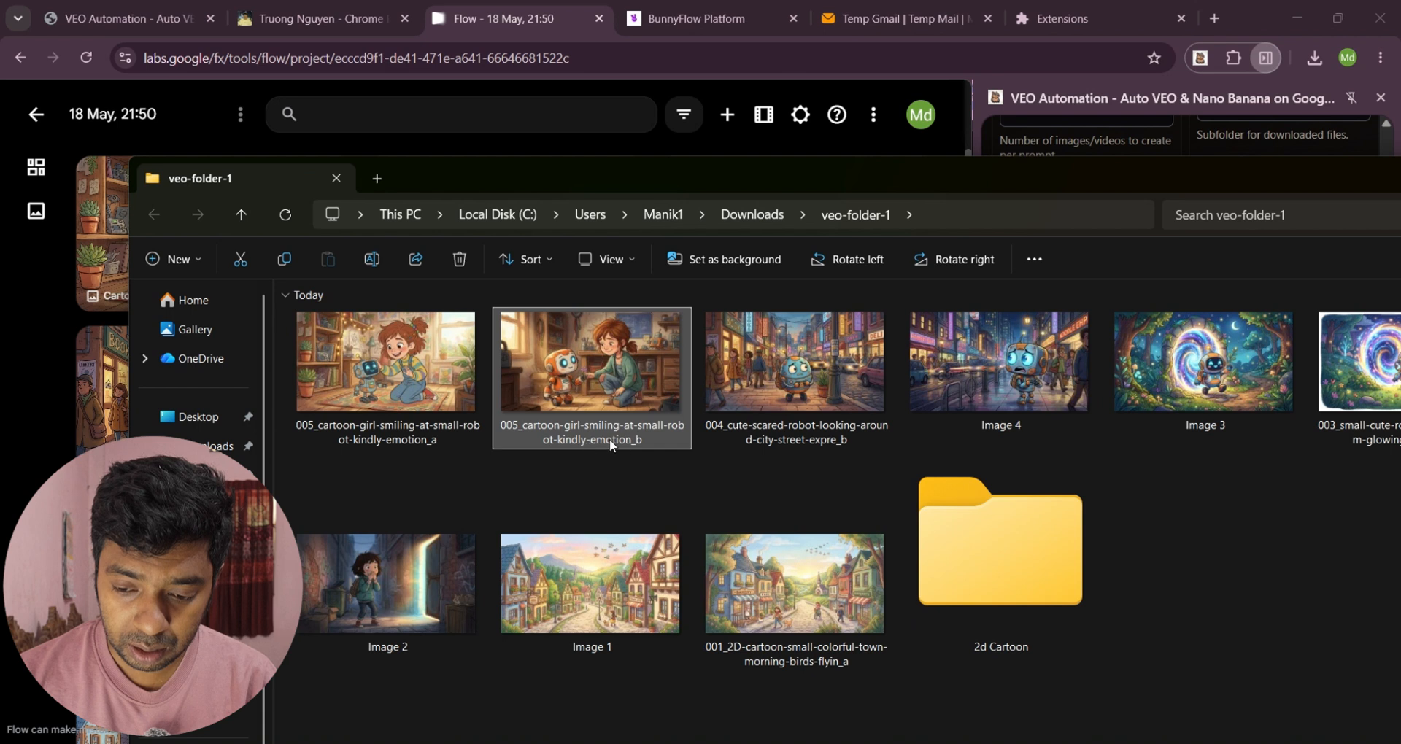
click(612, 442)
text(Image 5)
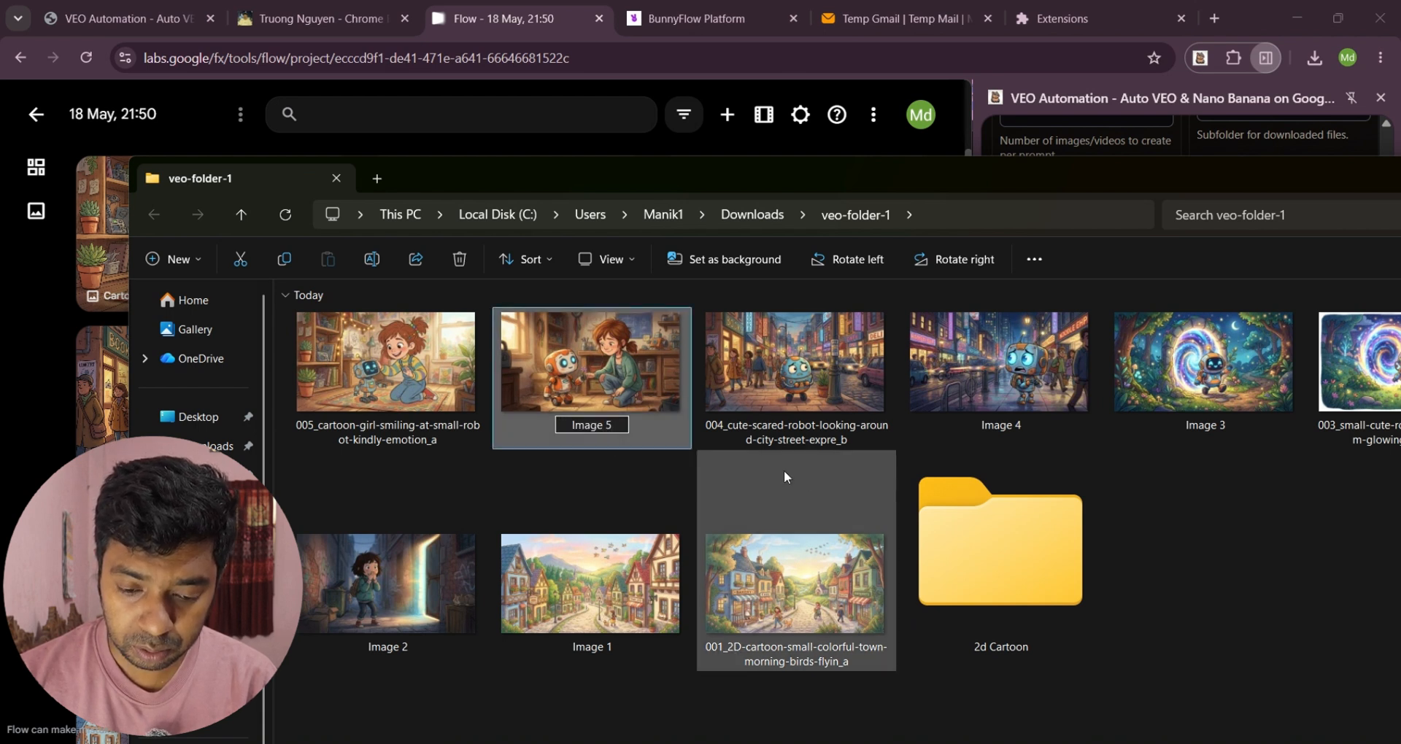
key(Return)
Delete the four unrenamed duplicate images and move Image 1 to Image 5 into the 2d Cartoon folder
click(362, 374)
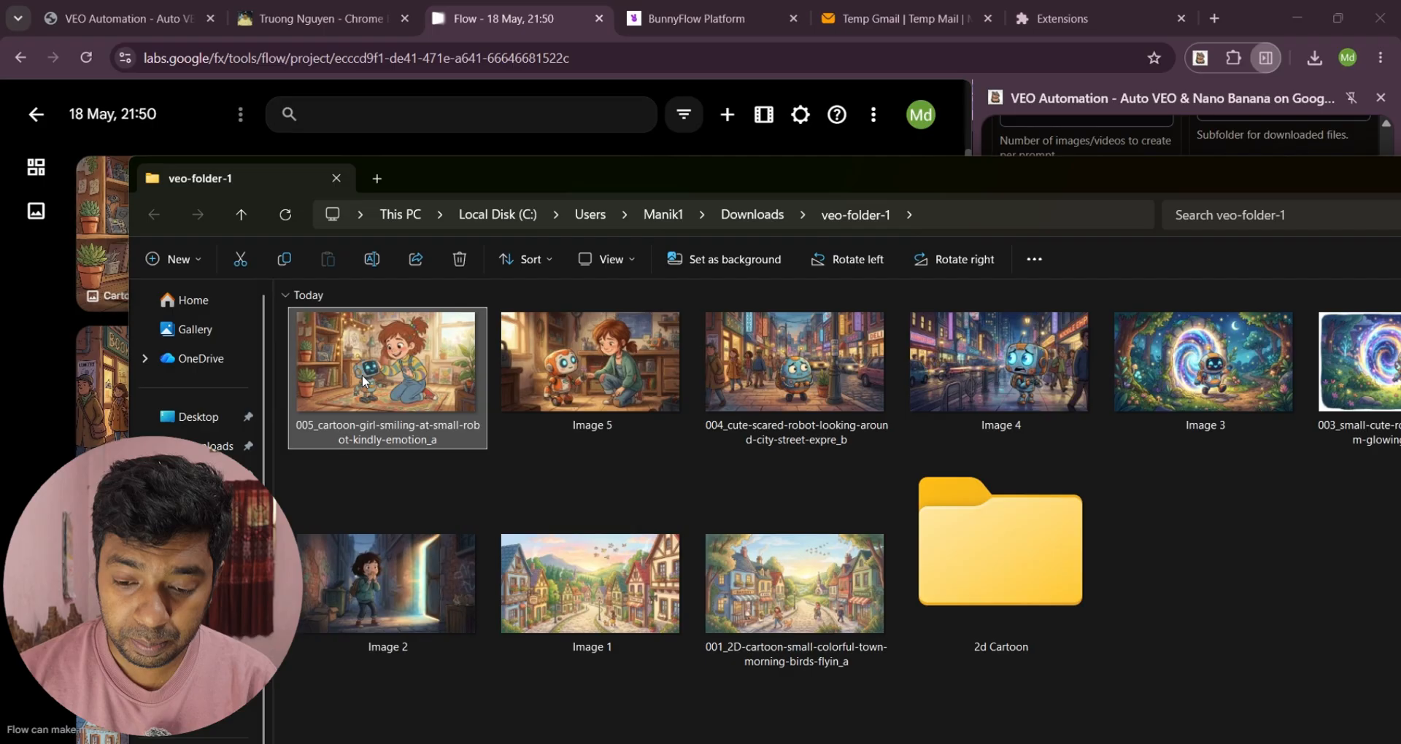
ctrl+click(787, 410)
ctrl+click(1343, 394)
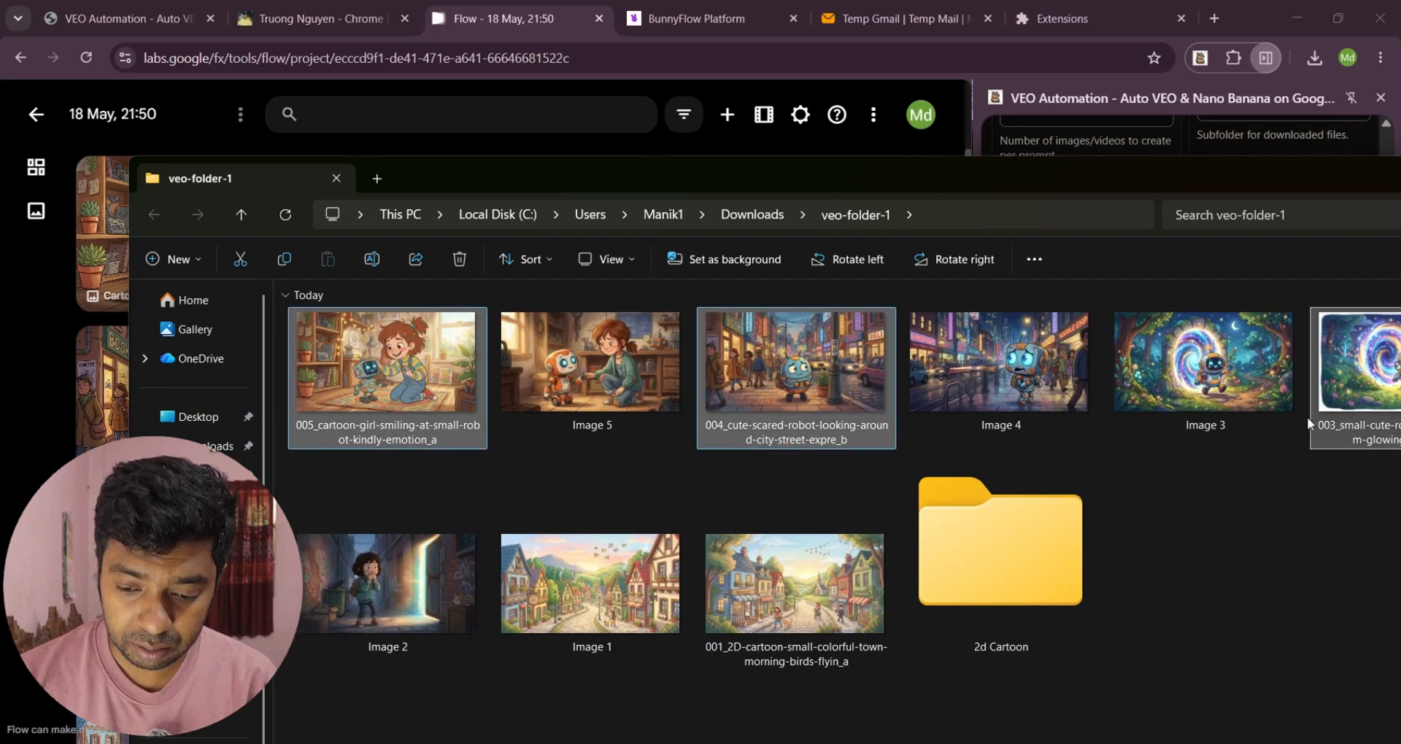
ctrl+click(774, 611)
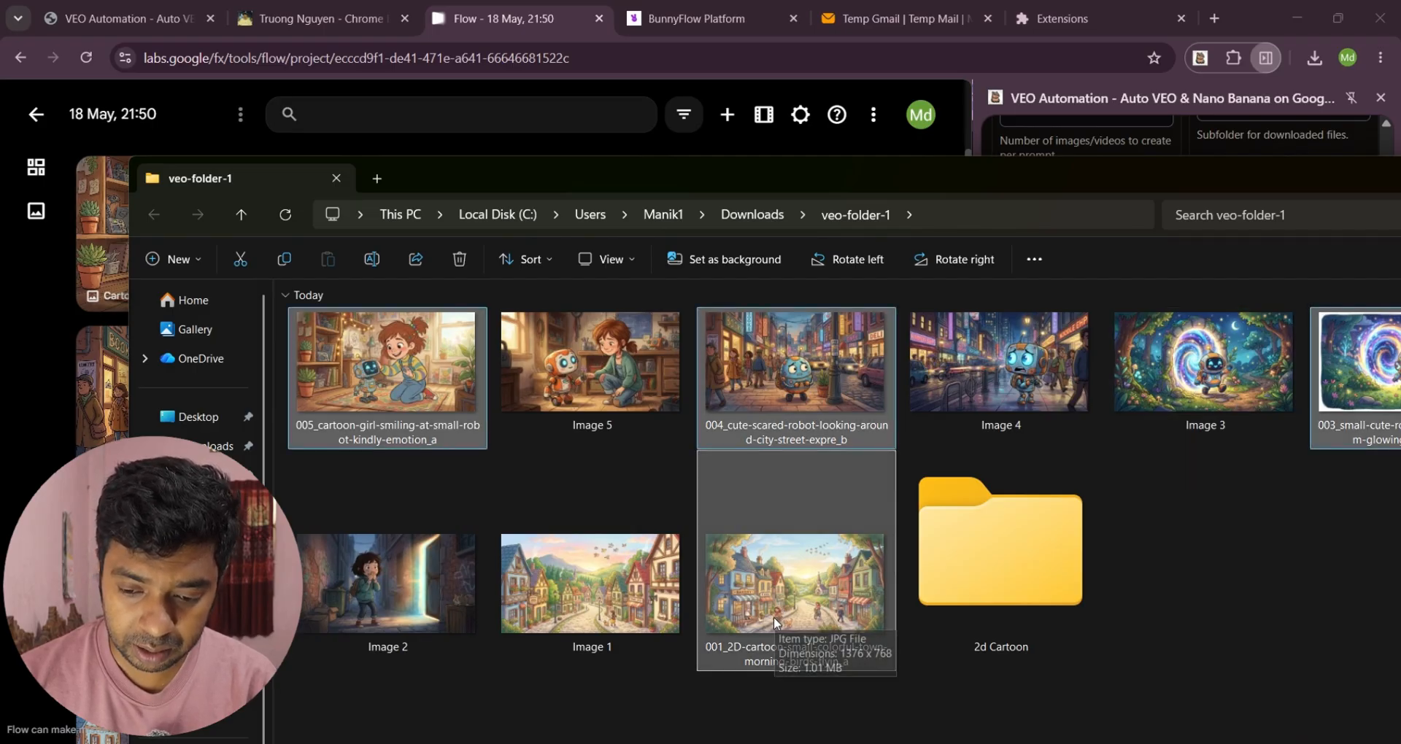
key(Delete)
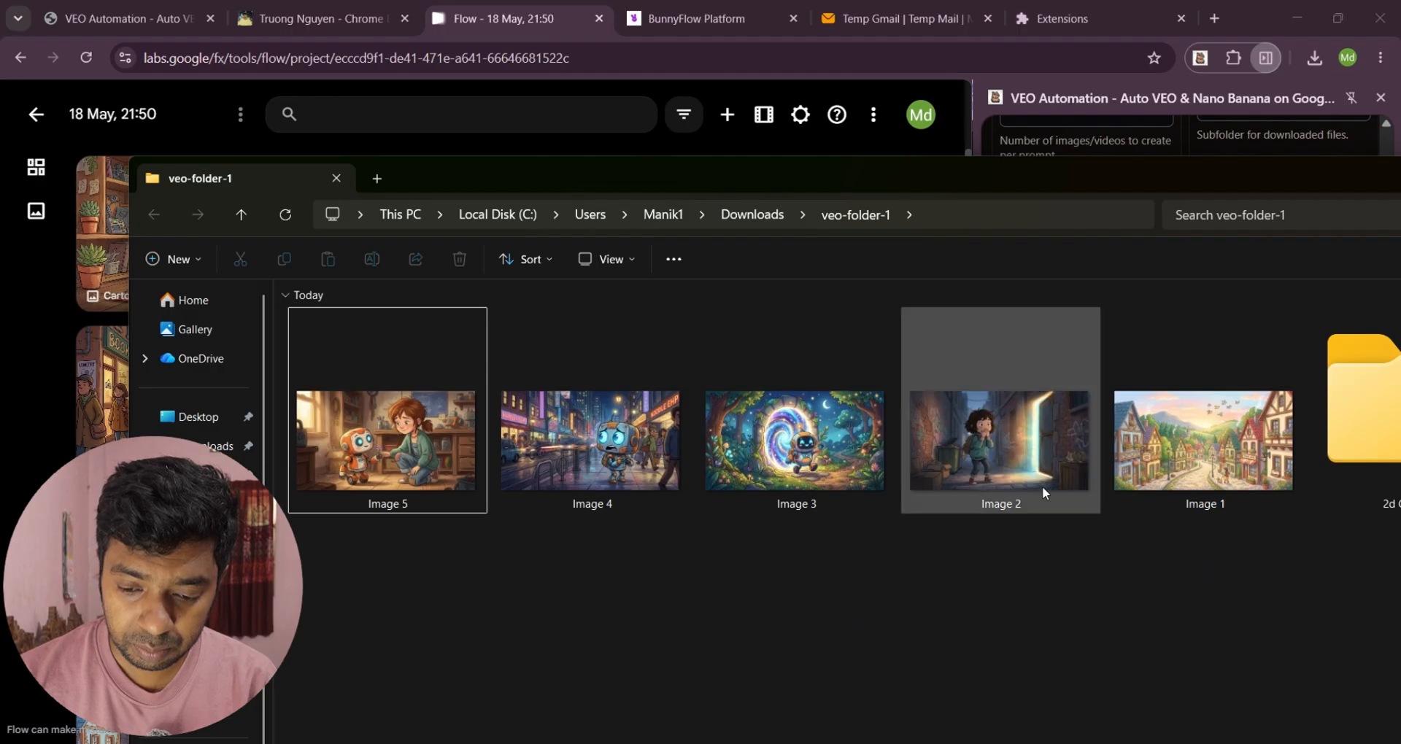
drag(1289, 563, 1363, 441)
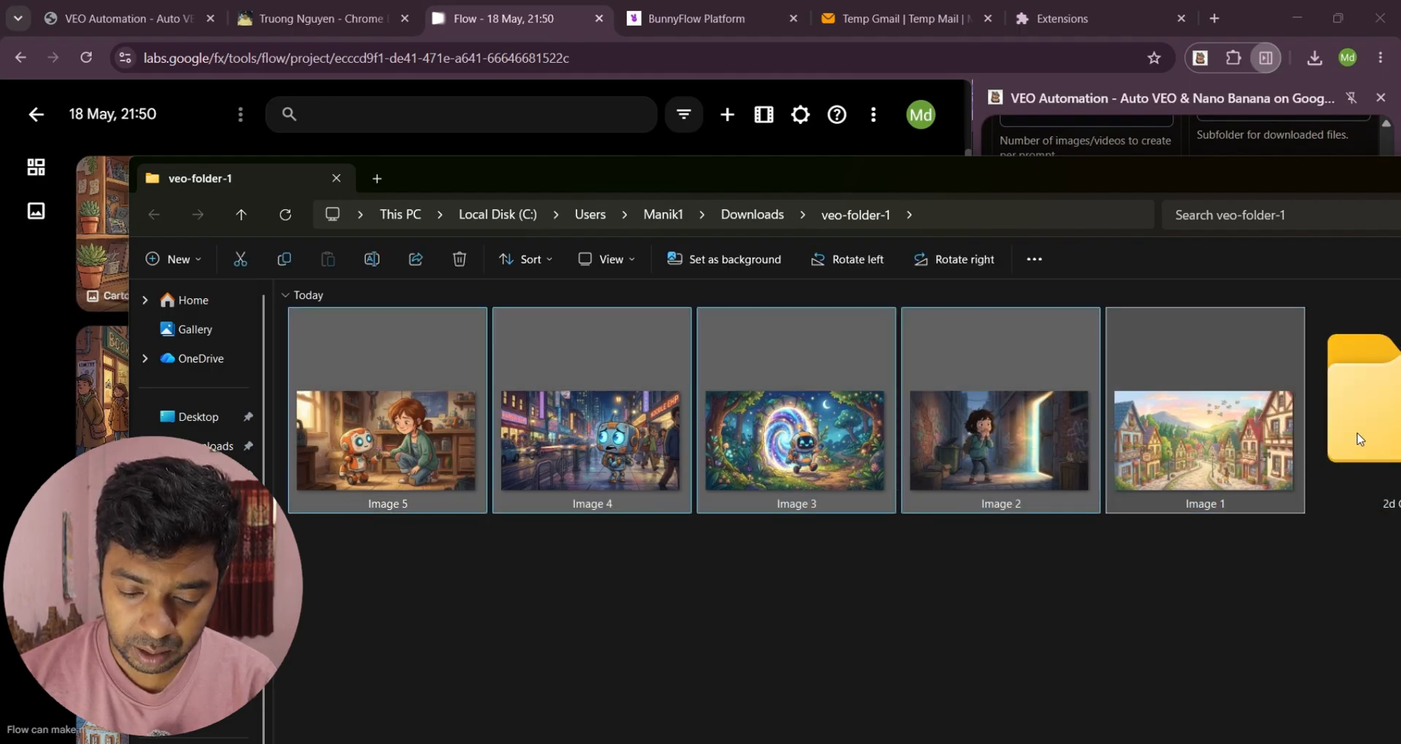
Return to the Flow project in Chrome and switch VEO Automation to Image to Image mode
click(580, 11)
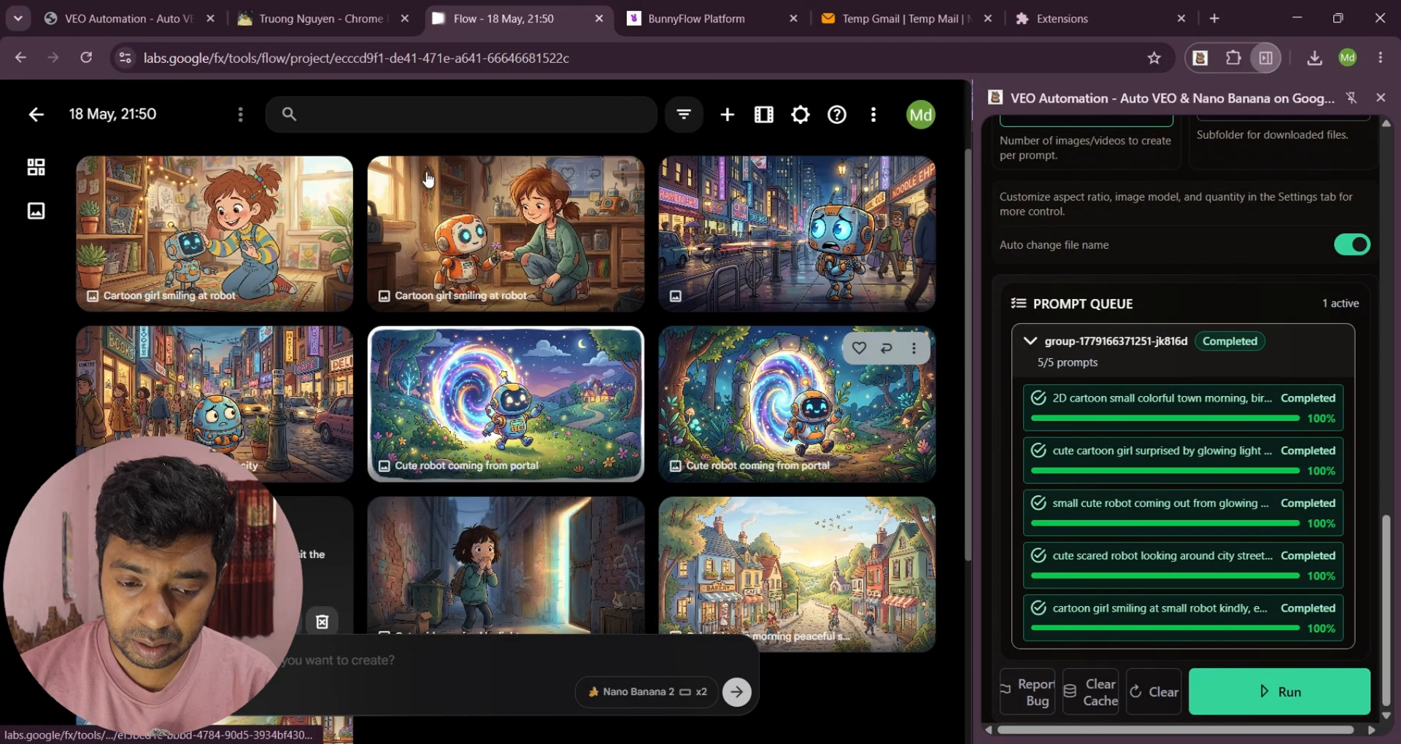
scroll(1088, 387, up, 4)
scroll(1087, 381, up, 10)
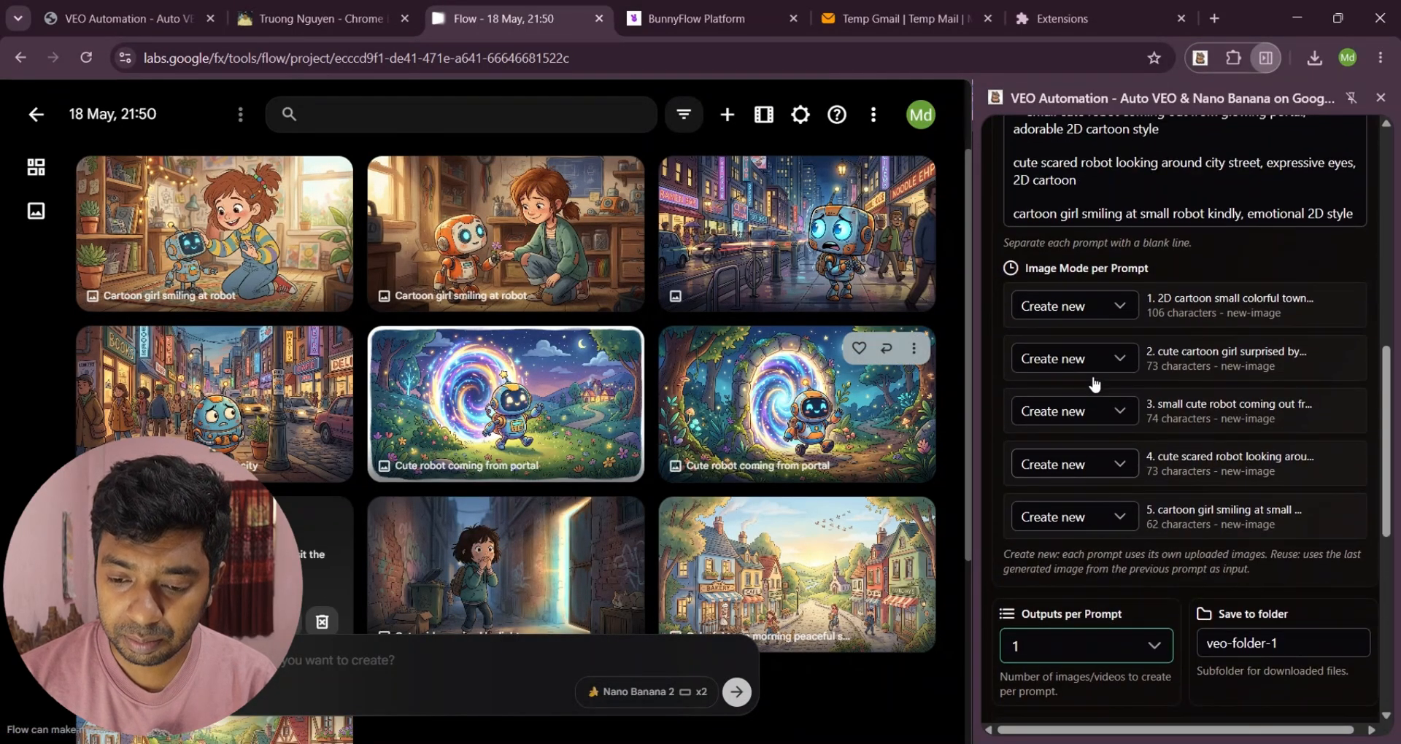
scroll(1141, 261, up, 2)
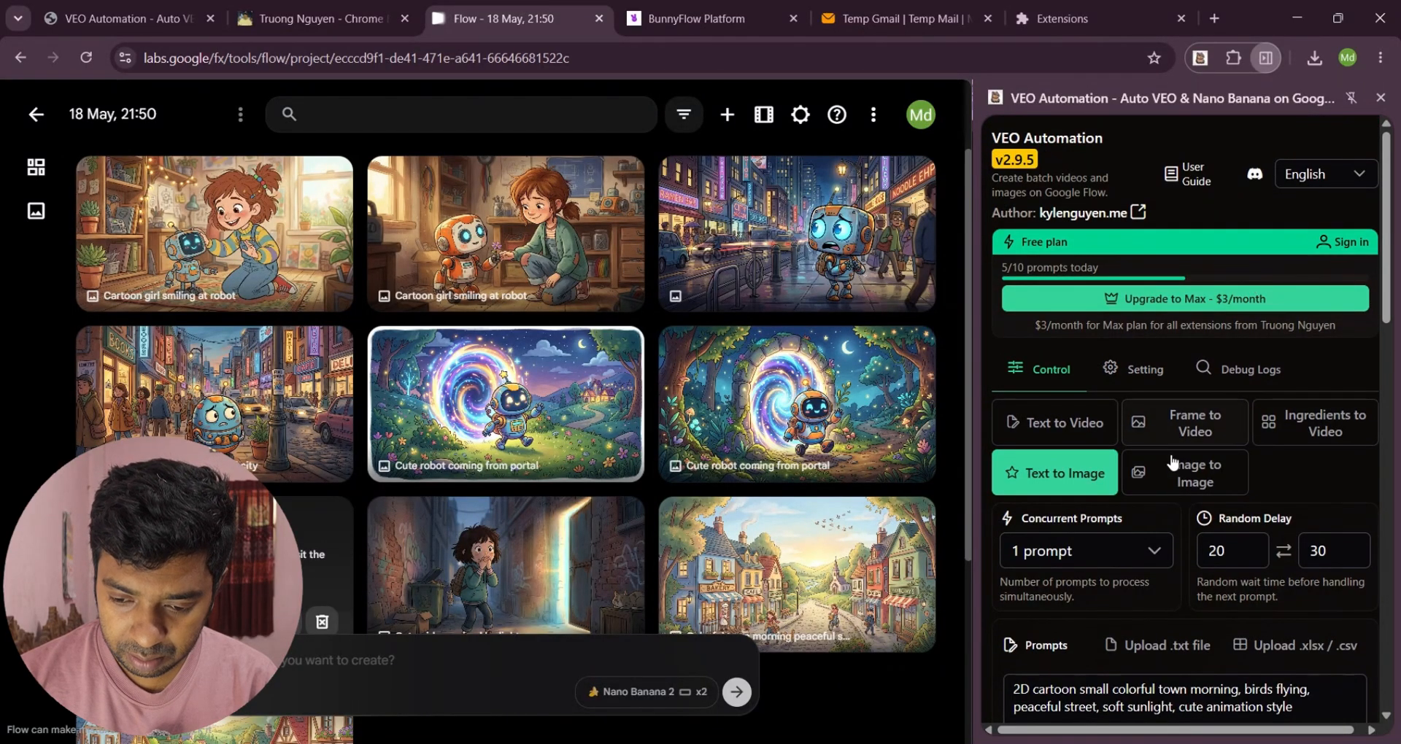
click(1195, 474)
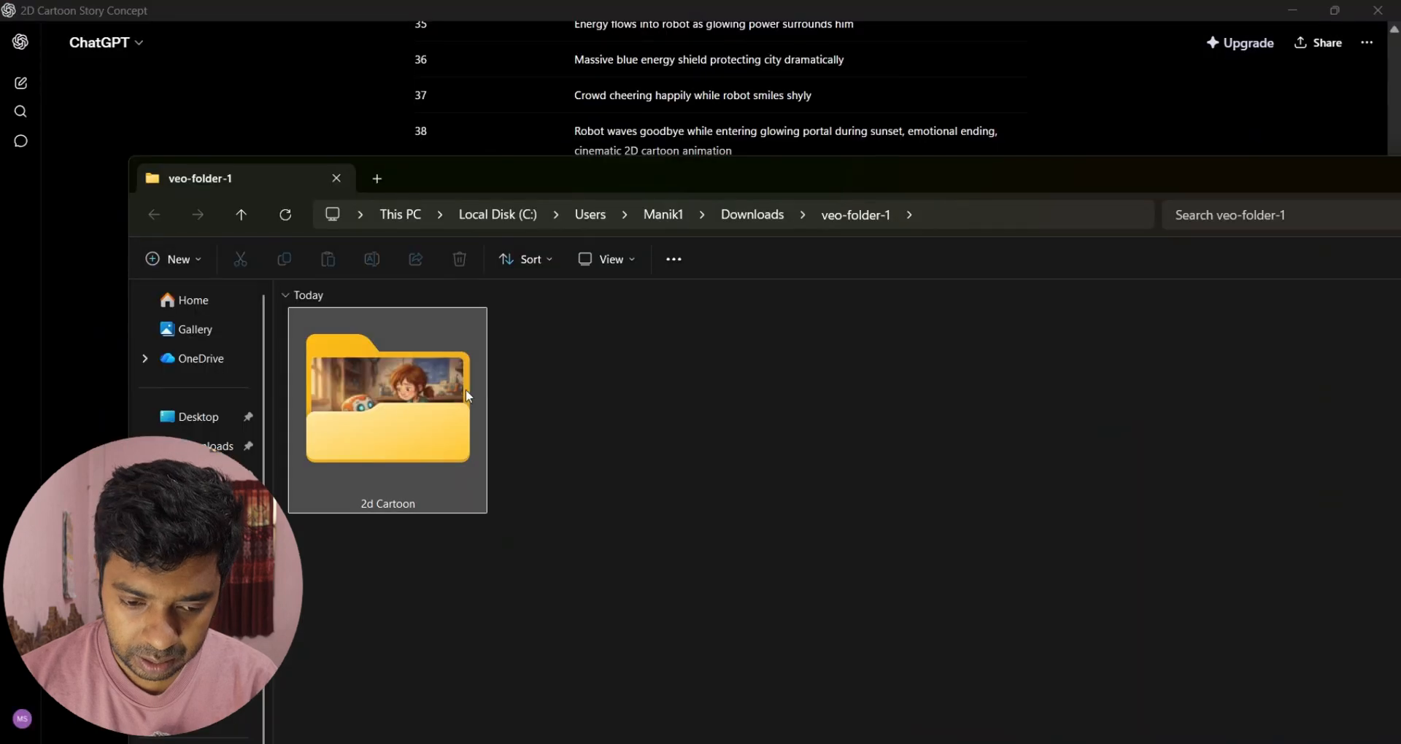
Move the 2d Cartoon folder from veo-folder-1 into the Downloads folder
click(436, 395)
key(ctrl+x)
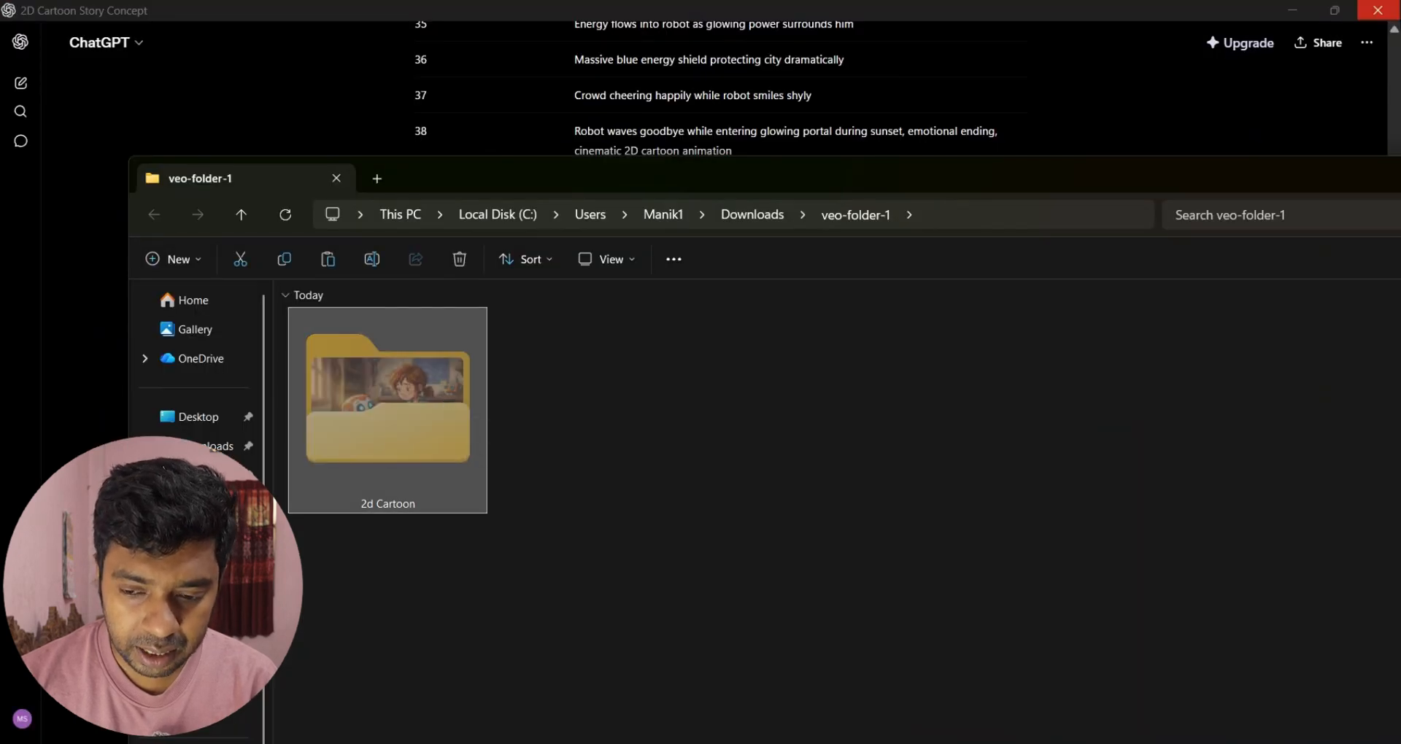
click(1206, 6)
click(1293, 10)
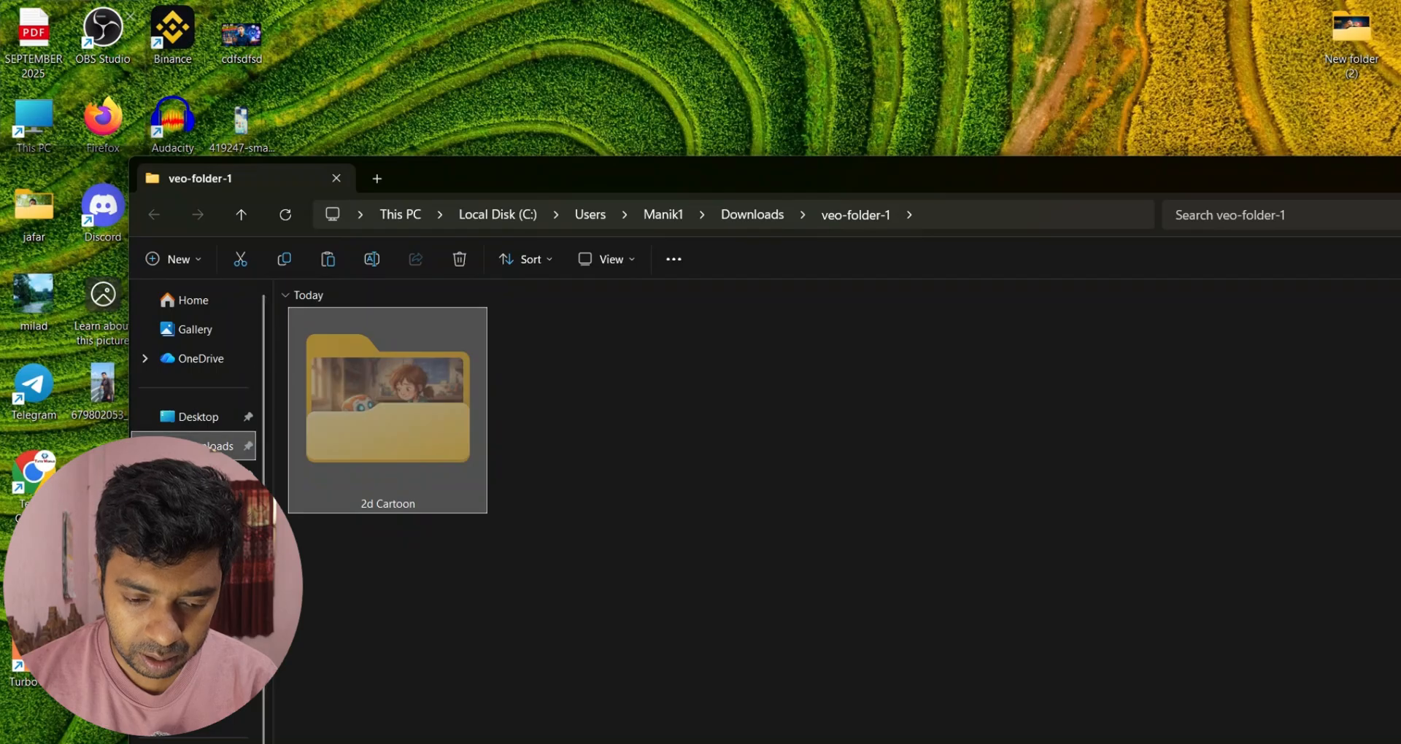
click(219, 445)
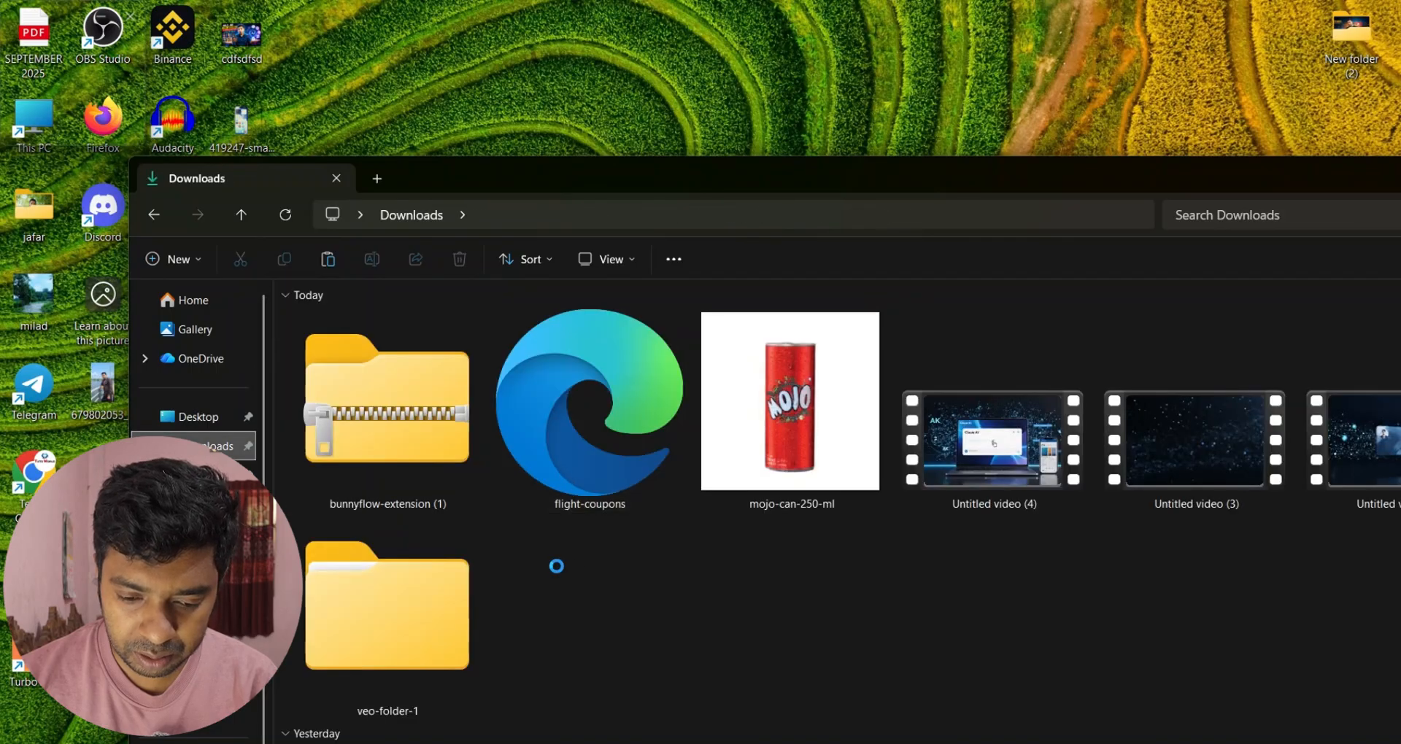
key(ctrl+v)
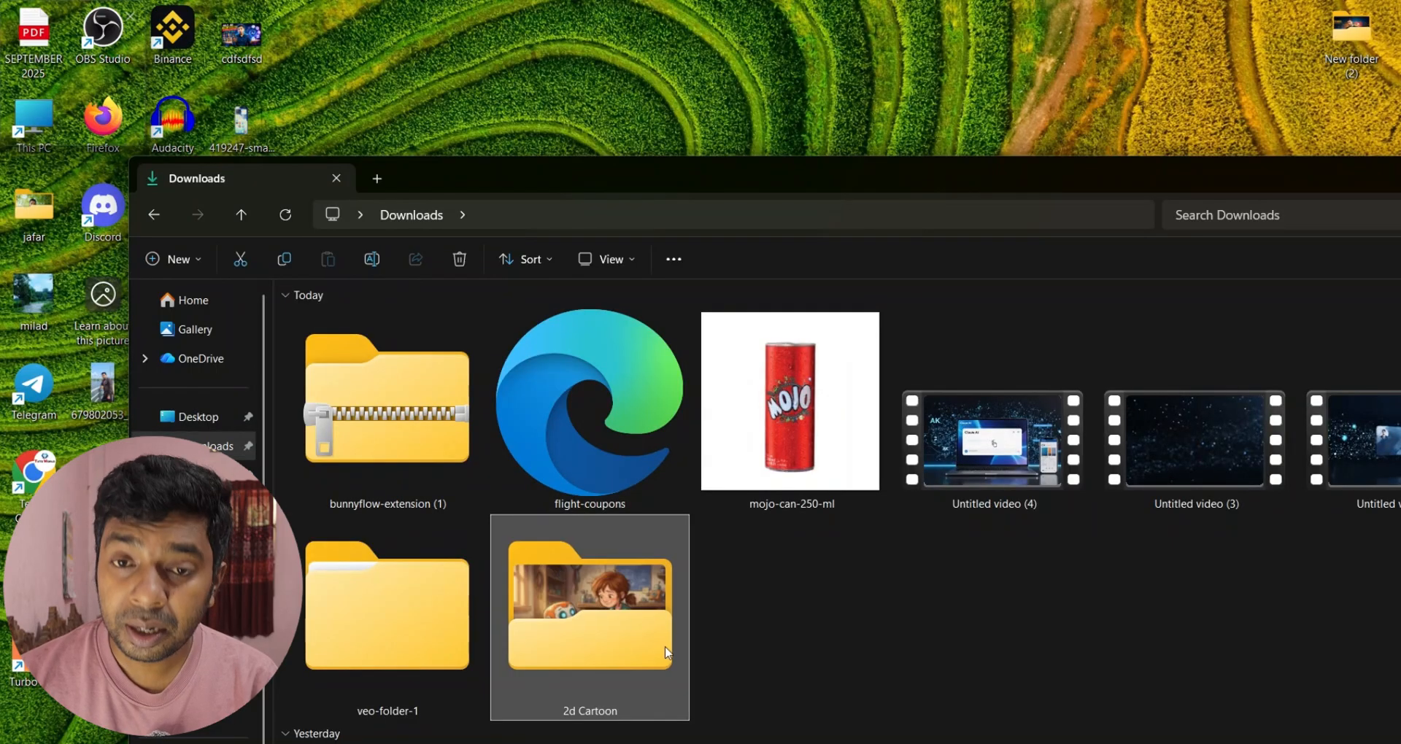
drag(1333, 186, 1008, 208)
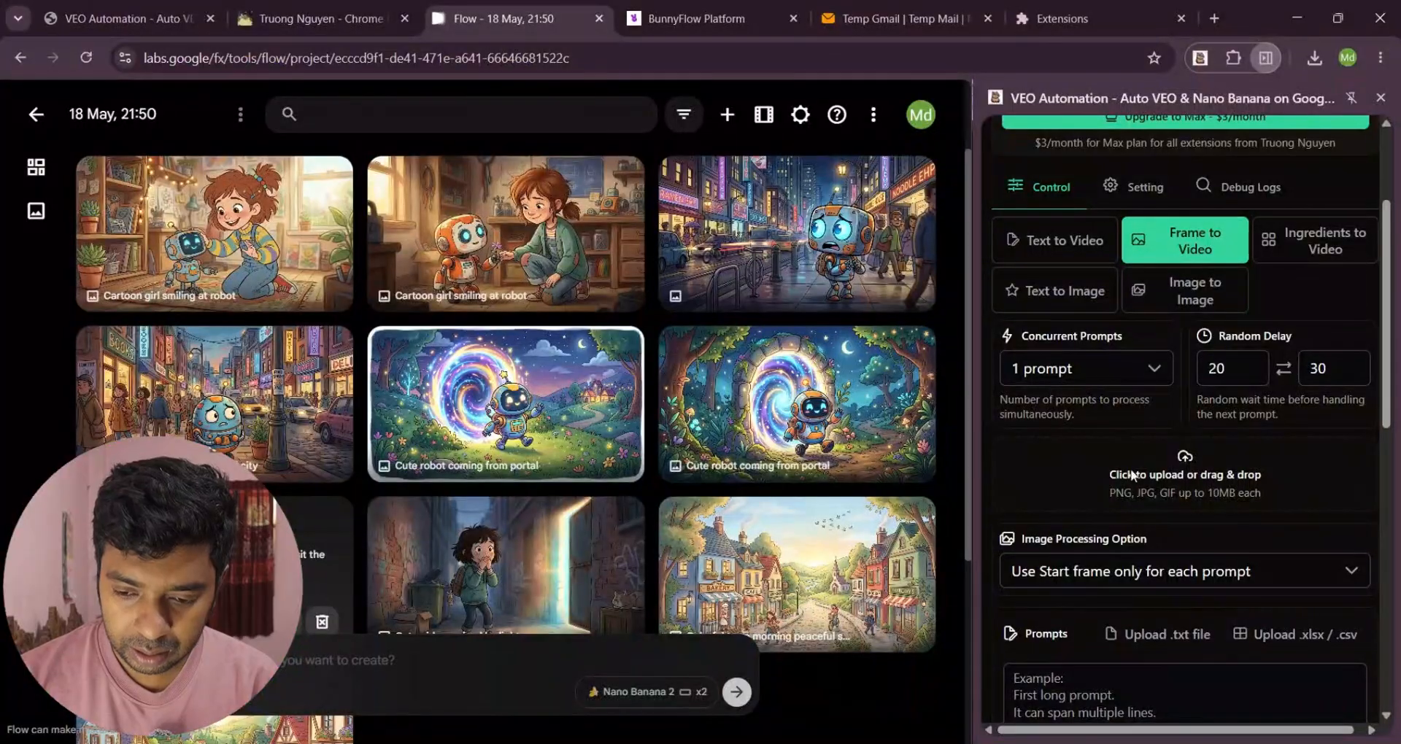
In VEO Automation in Chrome, upload Image 1 to Image 5 from Downloads' 2d Cartoon folder for Frame to Video
click(1156, 473)
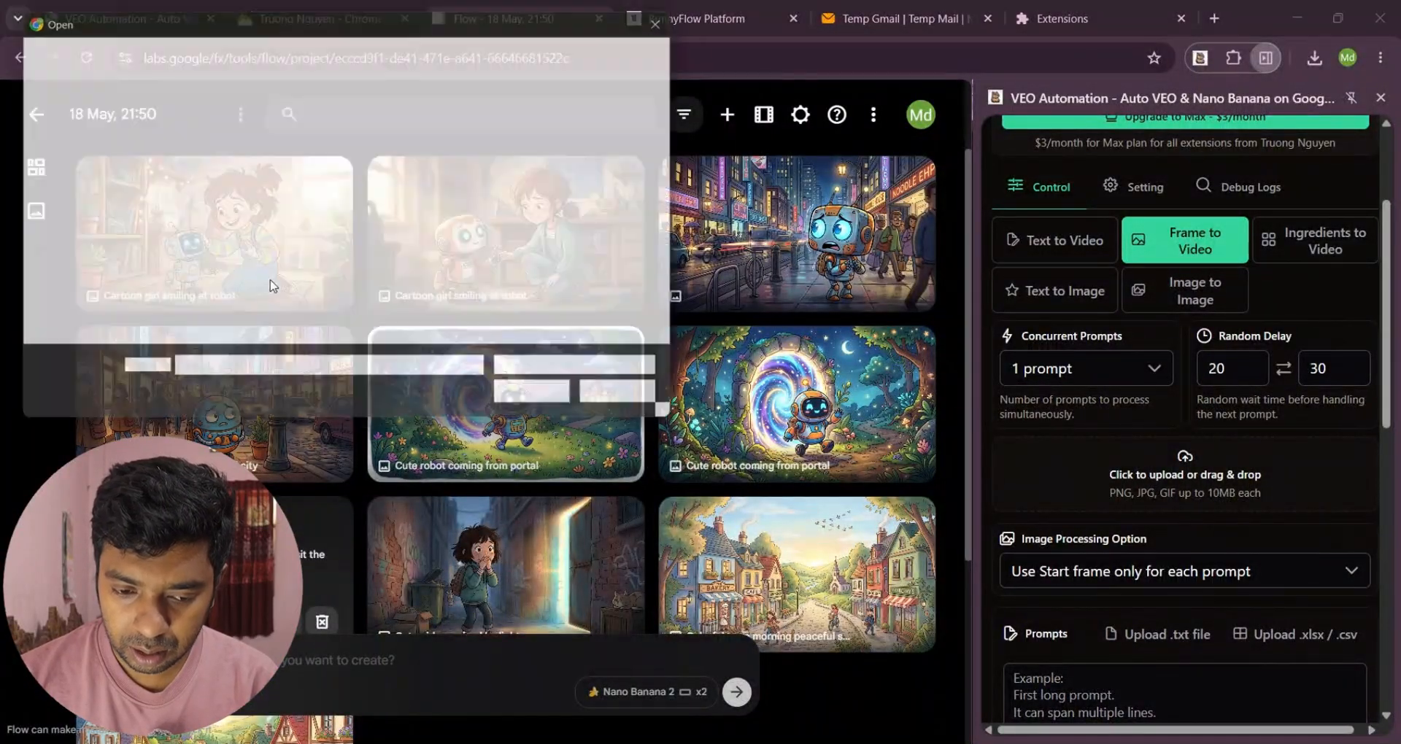
click(84, 206)
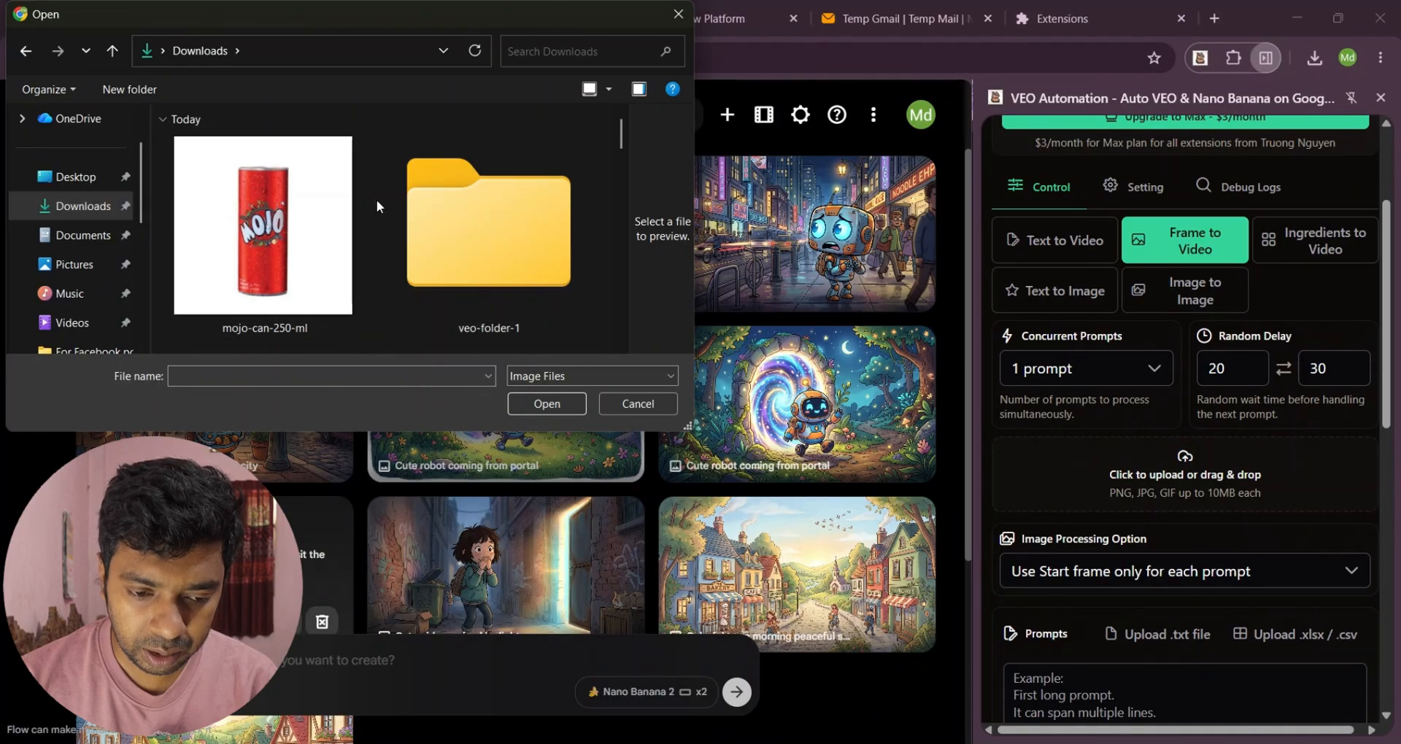
scroll(376, 199, down, 3)
double_click(261, 219)
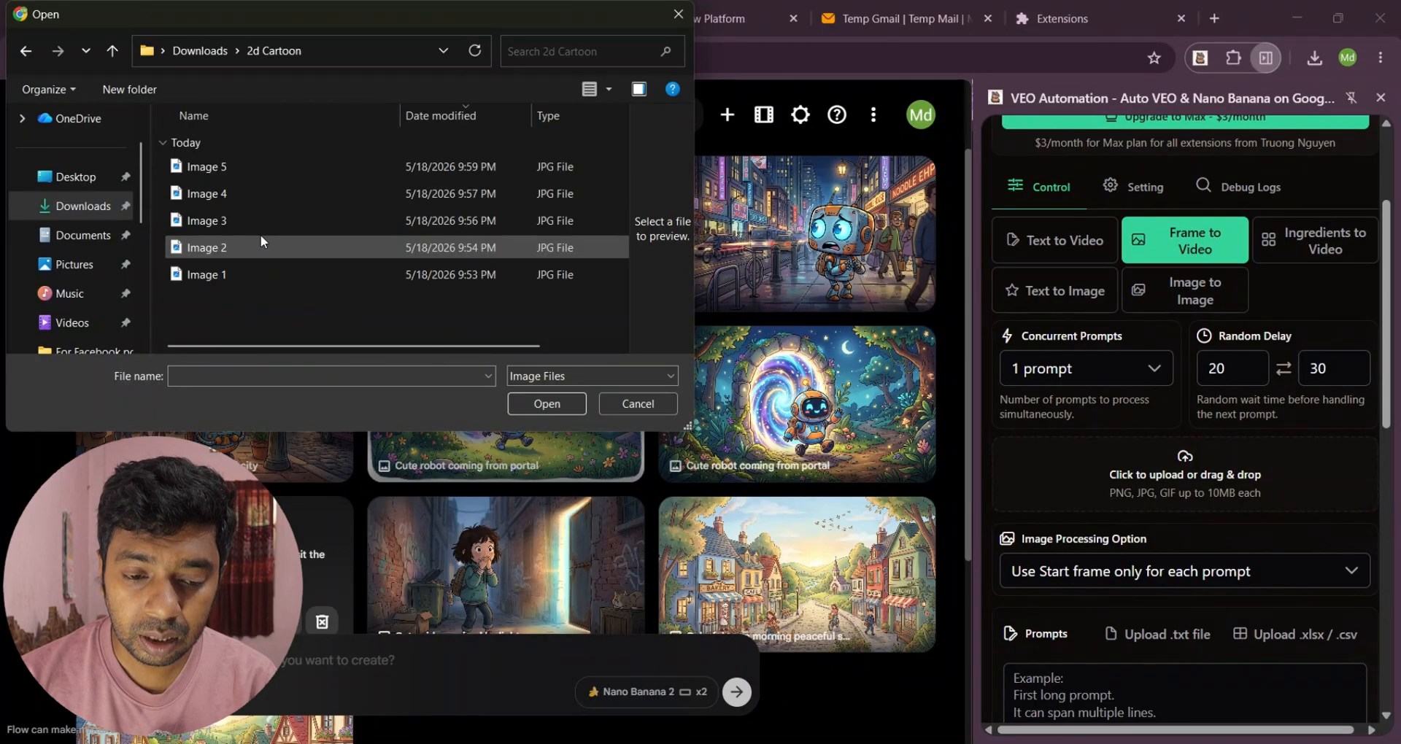
click(226, 278)
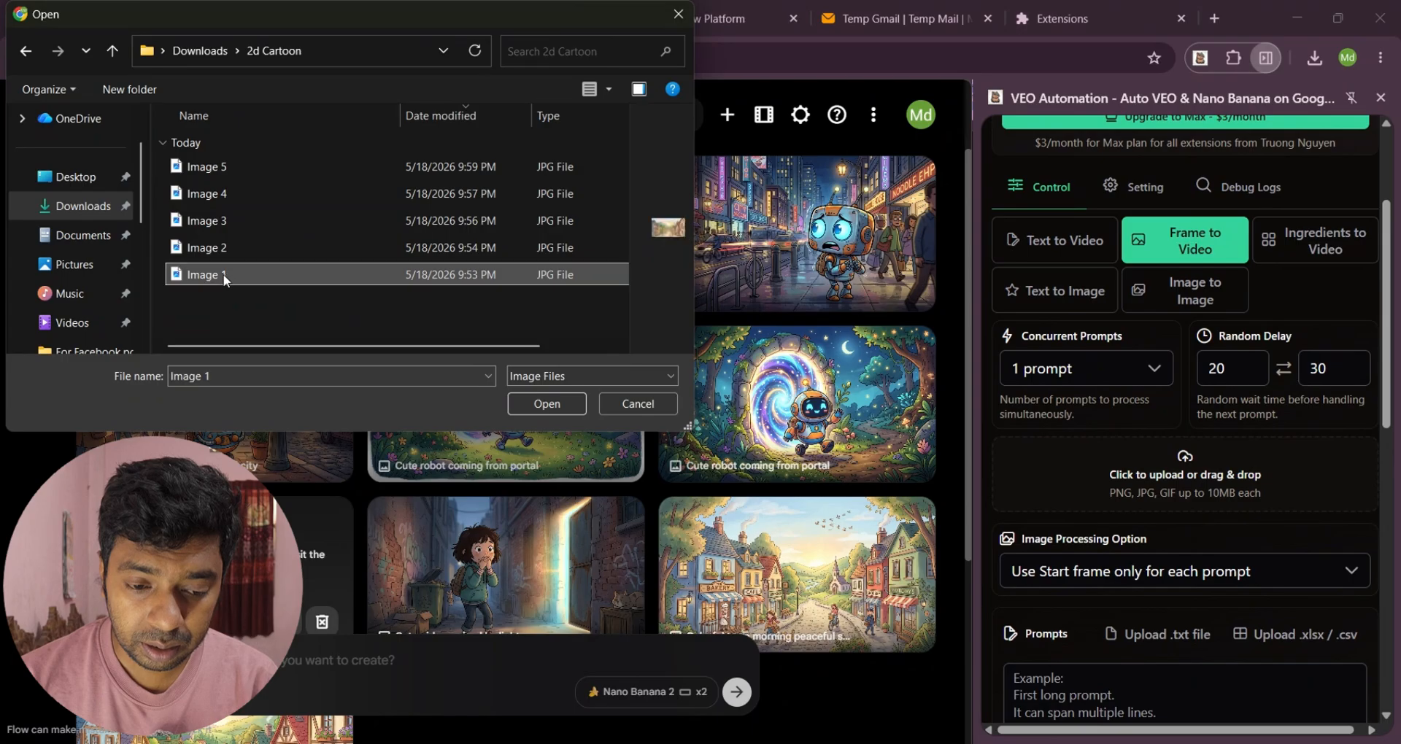
ctrl+click(217, 247)
ctrl+click(215, 220)
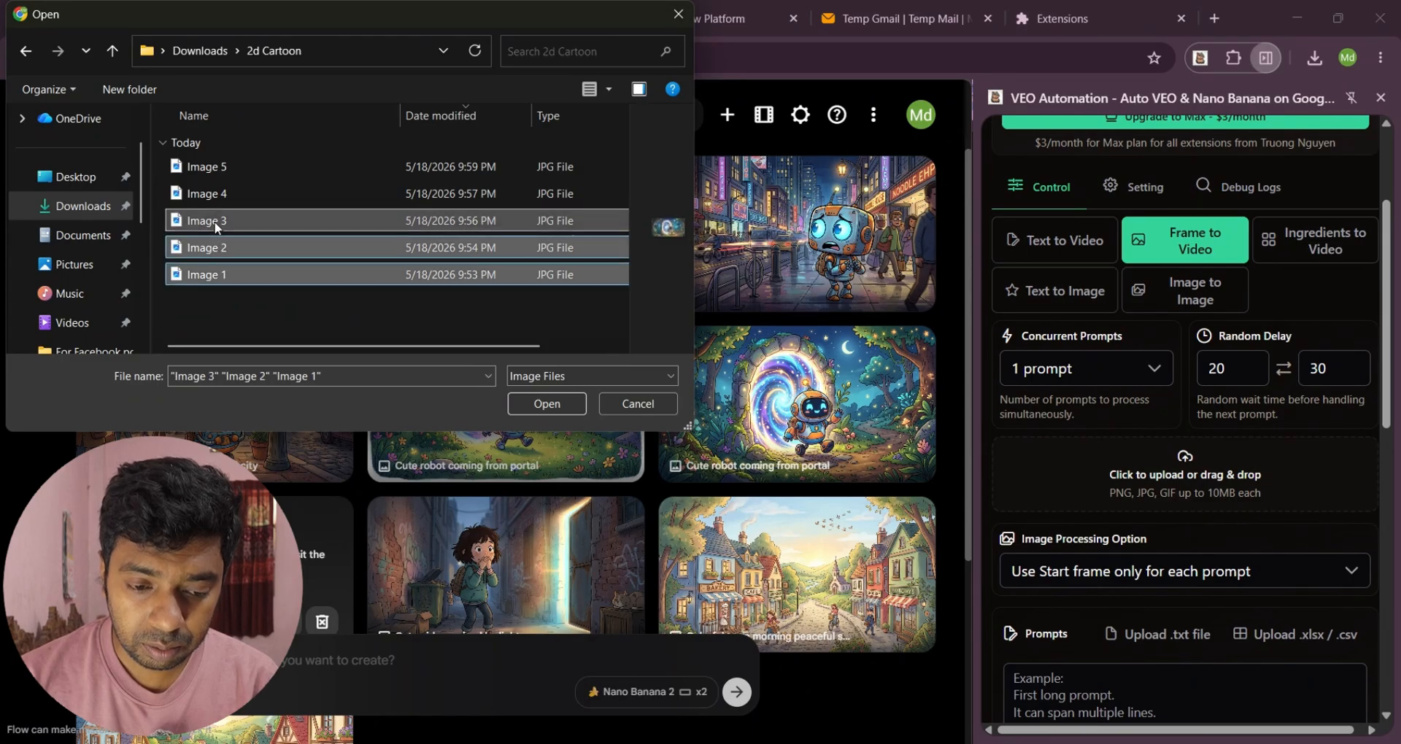
ctrl+click(212, 196)
ctrl+click(216, 168)
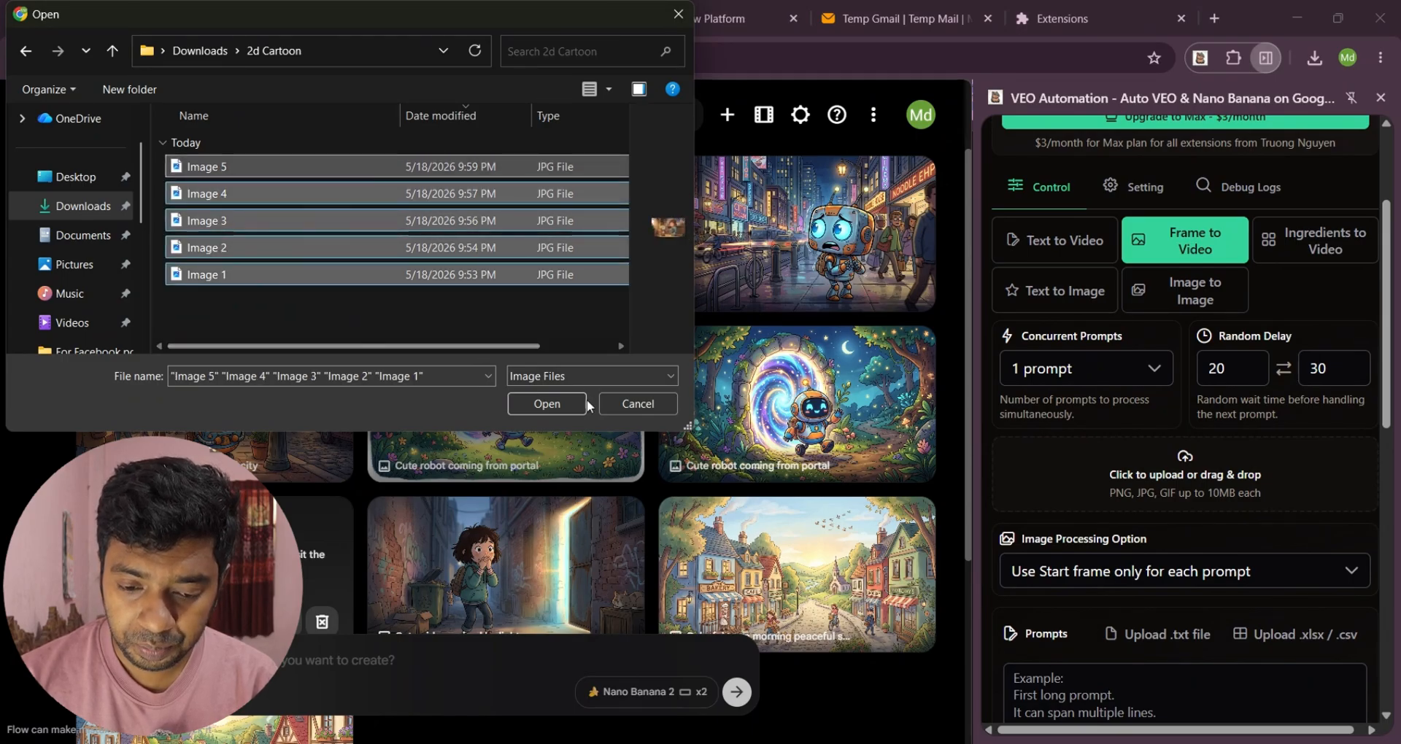
click(558, 403)
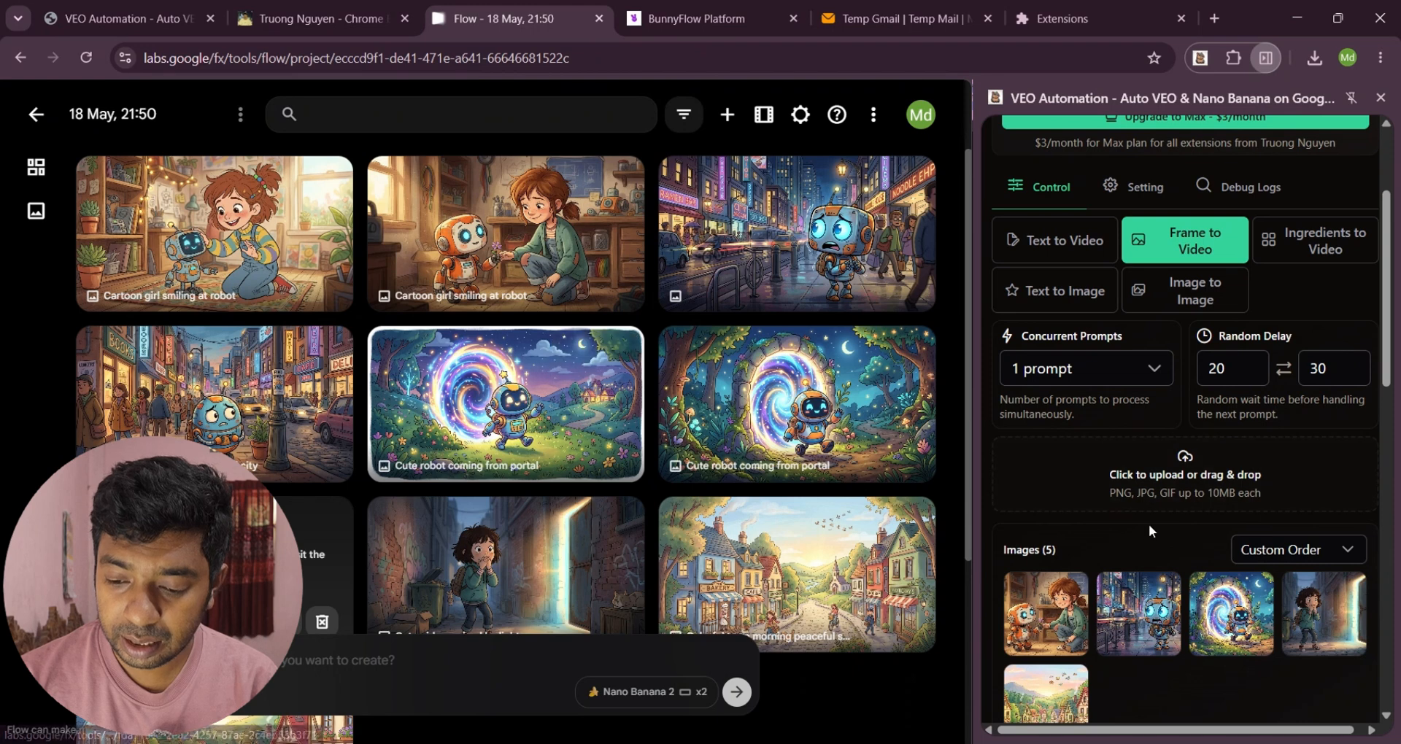
Rearrange the uploaded Frame to Video images into scene order, from Image 1 through Image 5
scroll(1312, 520, down, 1)
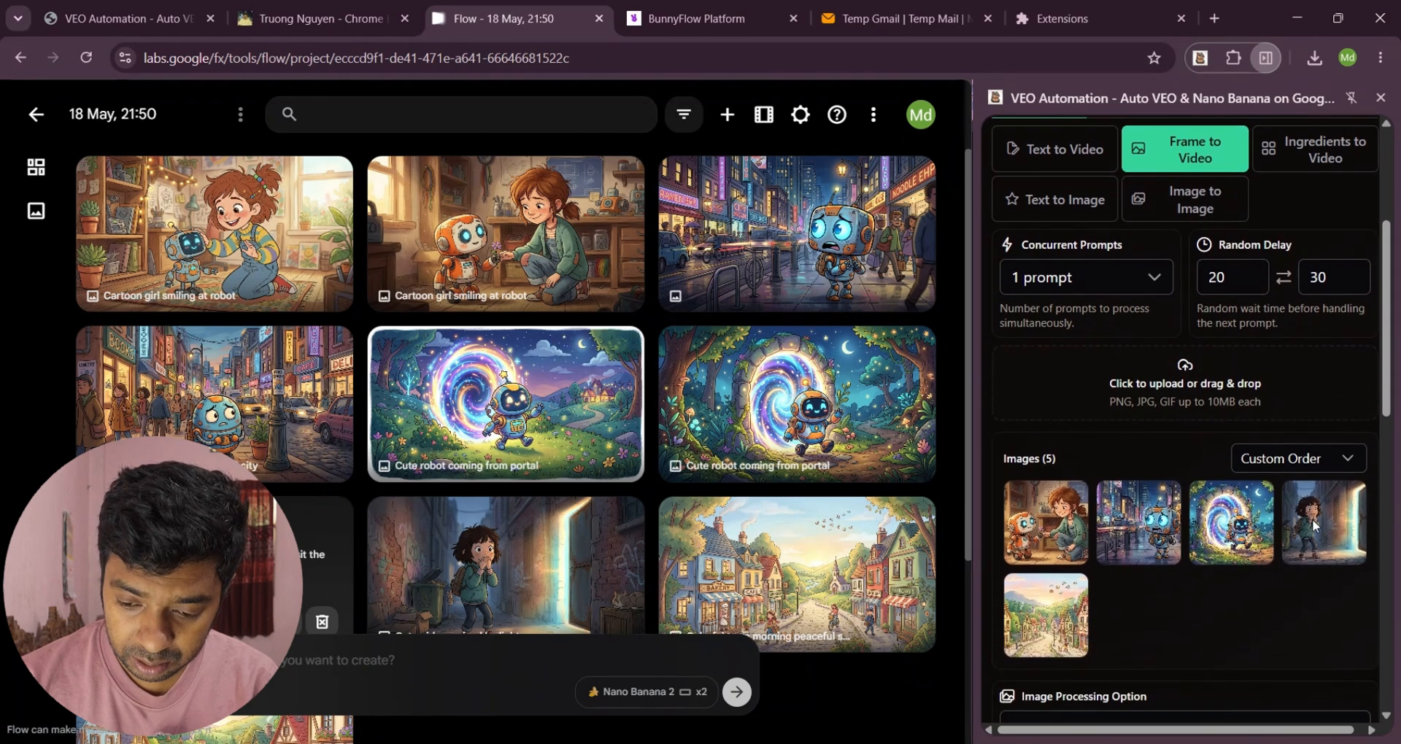
scroll(1306, 522, down, 2)
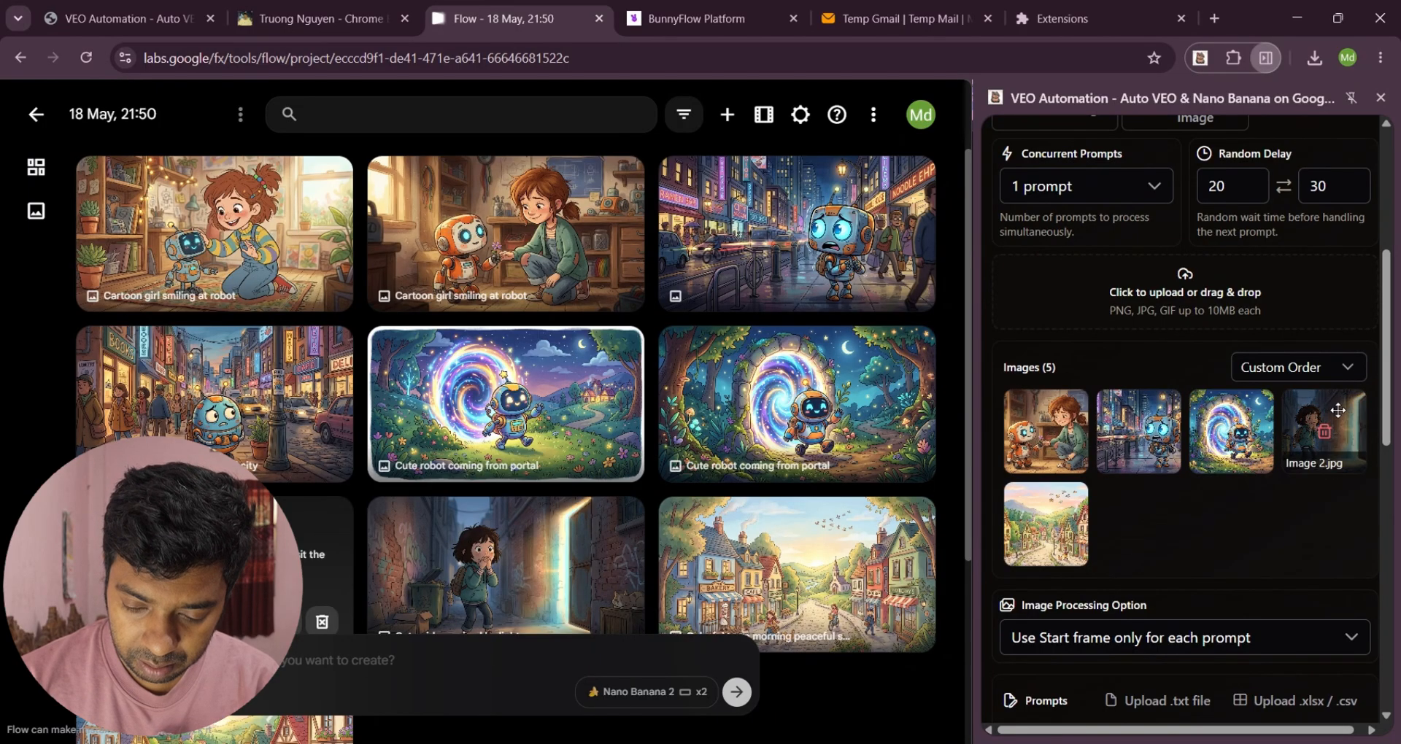
drag(1051, 432, 1163, 436)
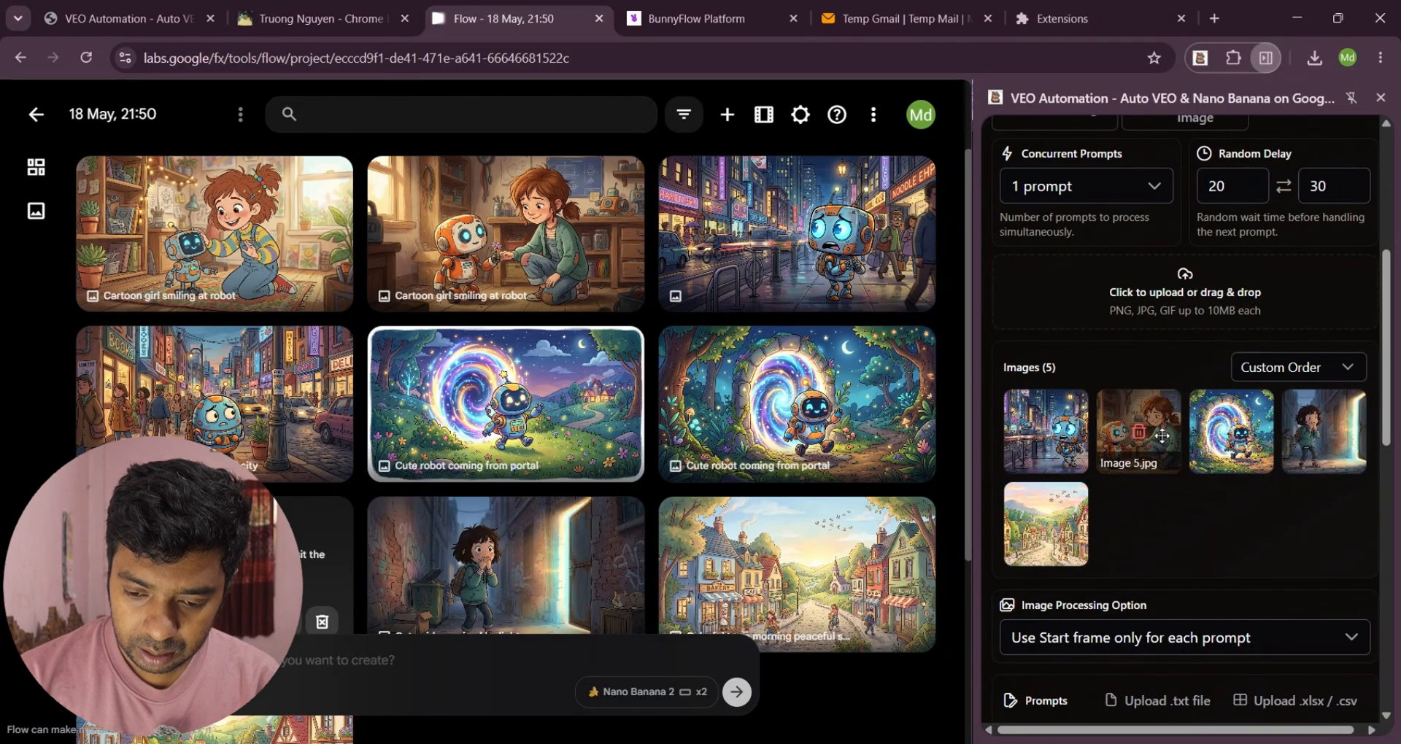
drag(1048, 524, 1093, 456)
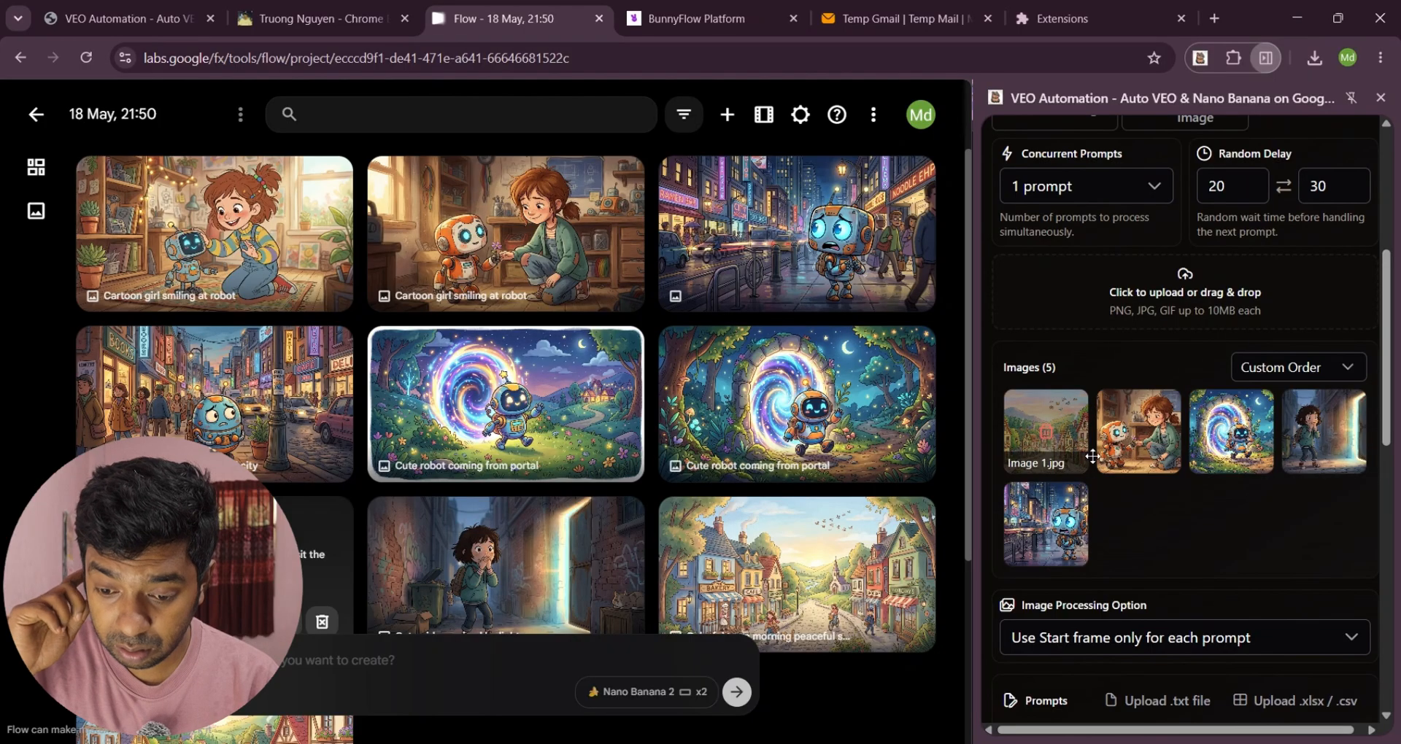
drag(1300, 431, 1126, 433)
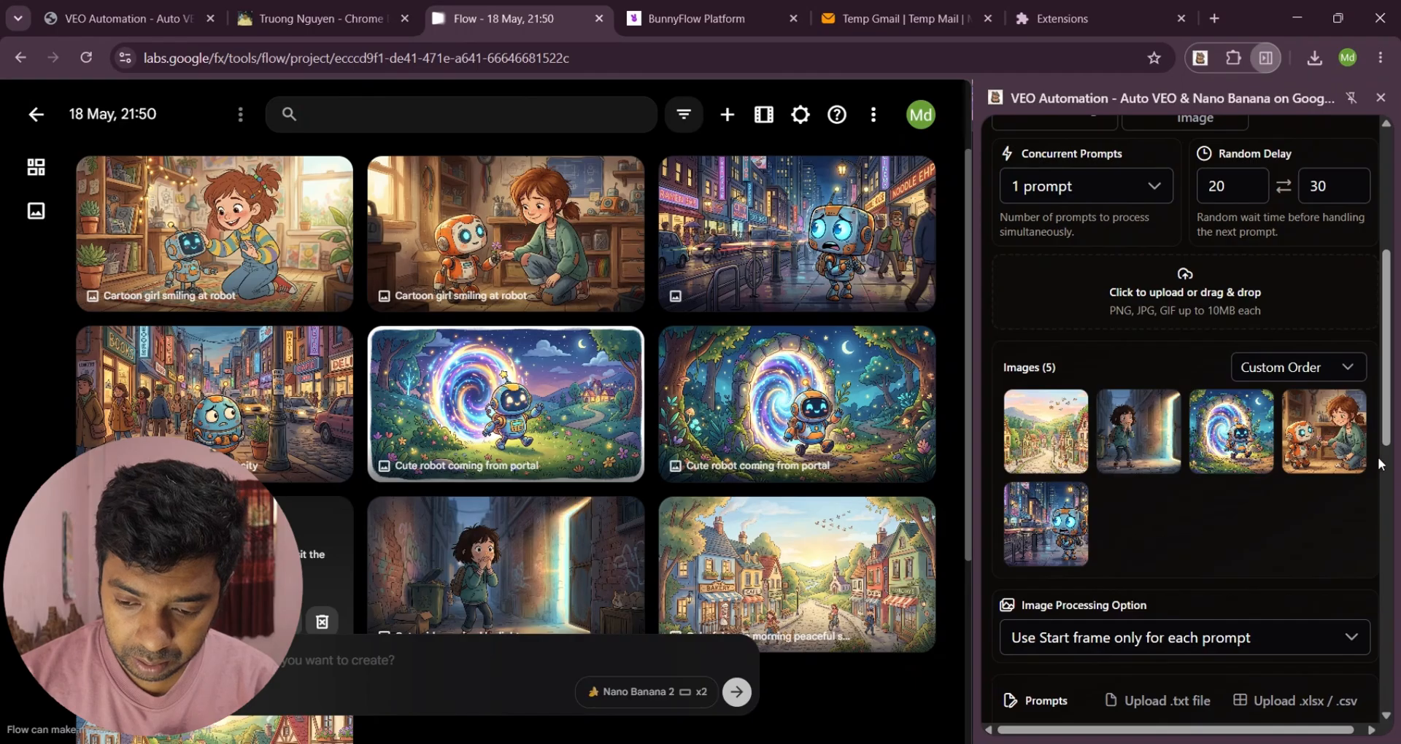
drag(1092, 512, 1322, 432)
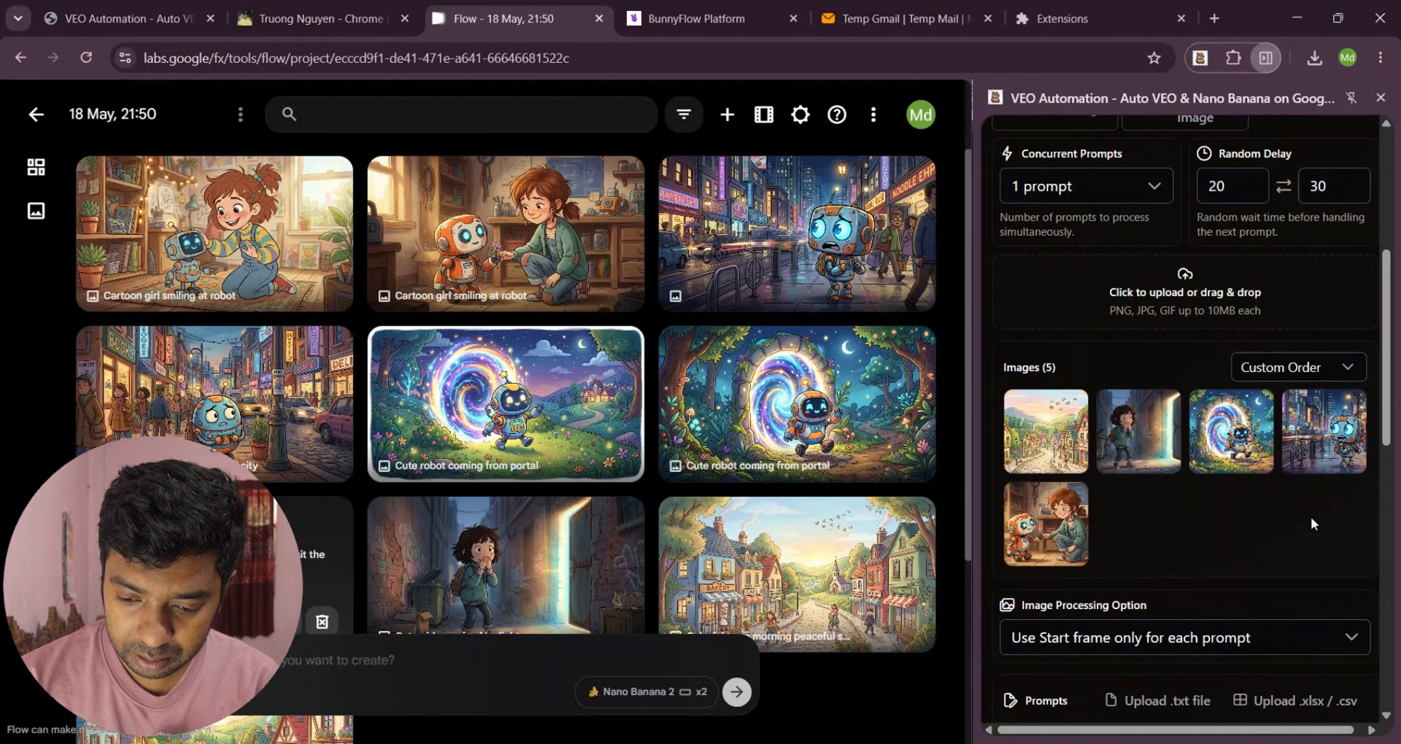
click(1344, 376)
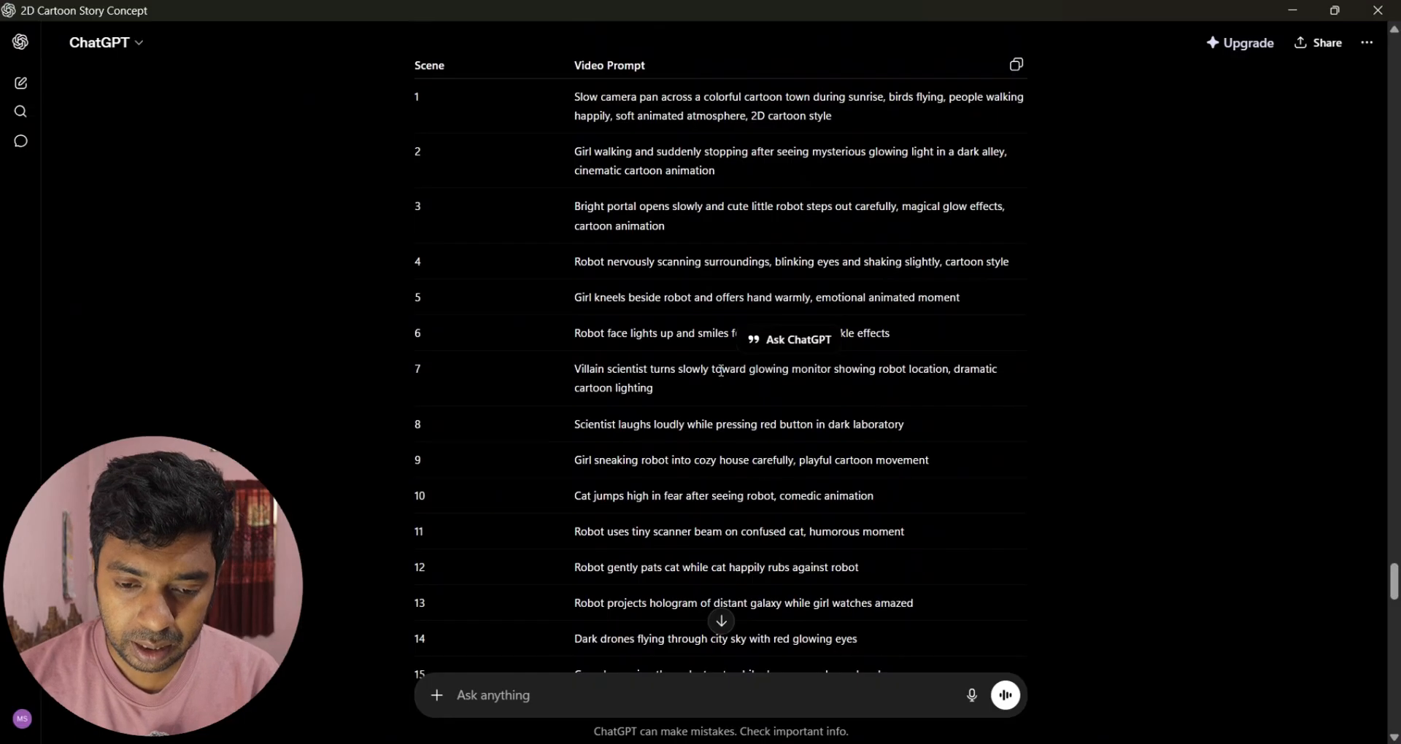
Copy the video prompts for scenes 1 to 5 from the ChatGPT table and paste them into VEO Automation's prompts
scroll(598, 320, up, 4)
scroll(598, 319, down, 1)
drag(574, 280, 990, 493)
key(ctrl+c)
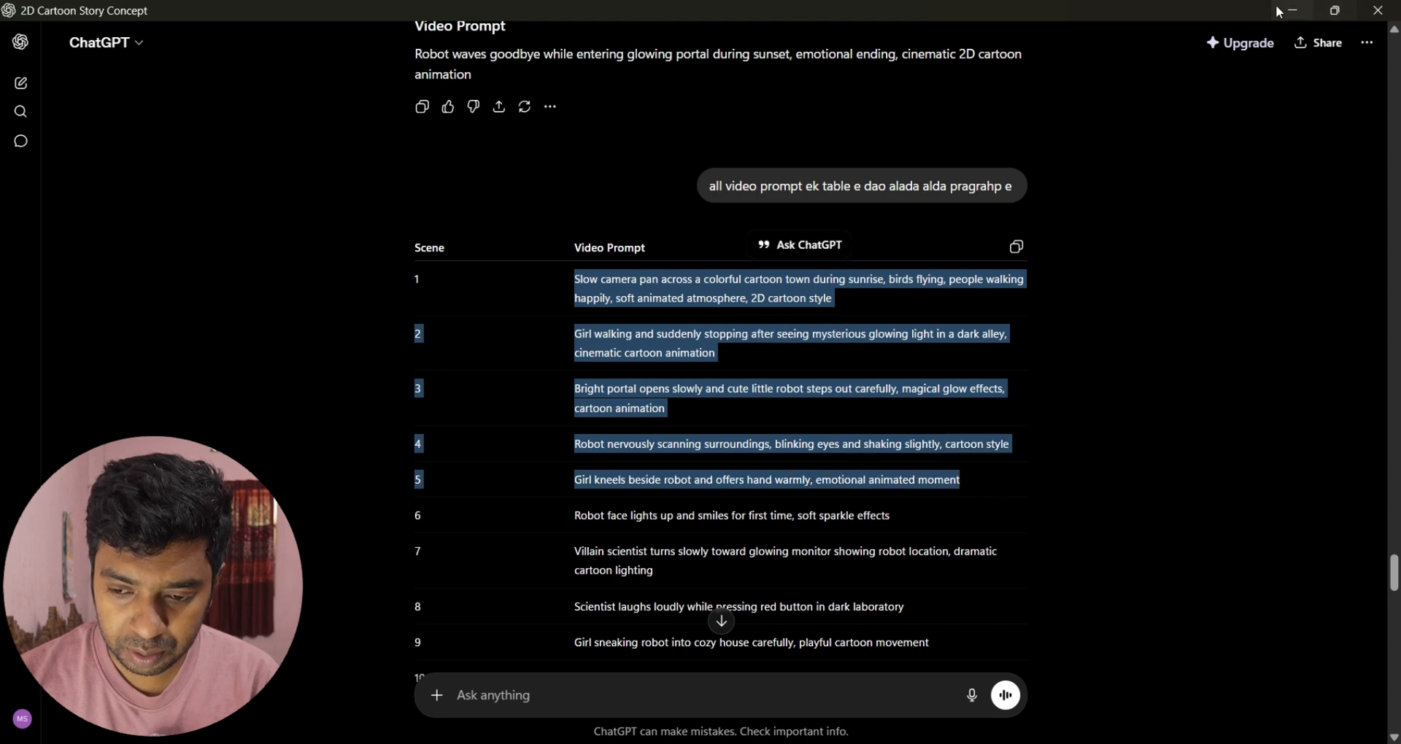
click(1291, 10)
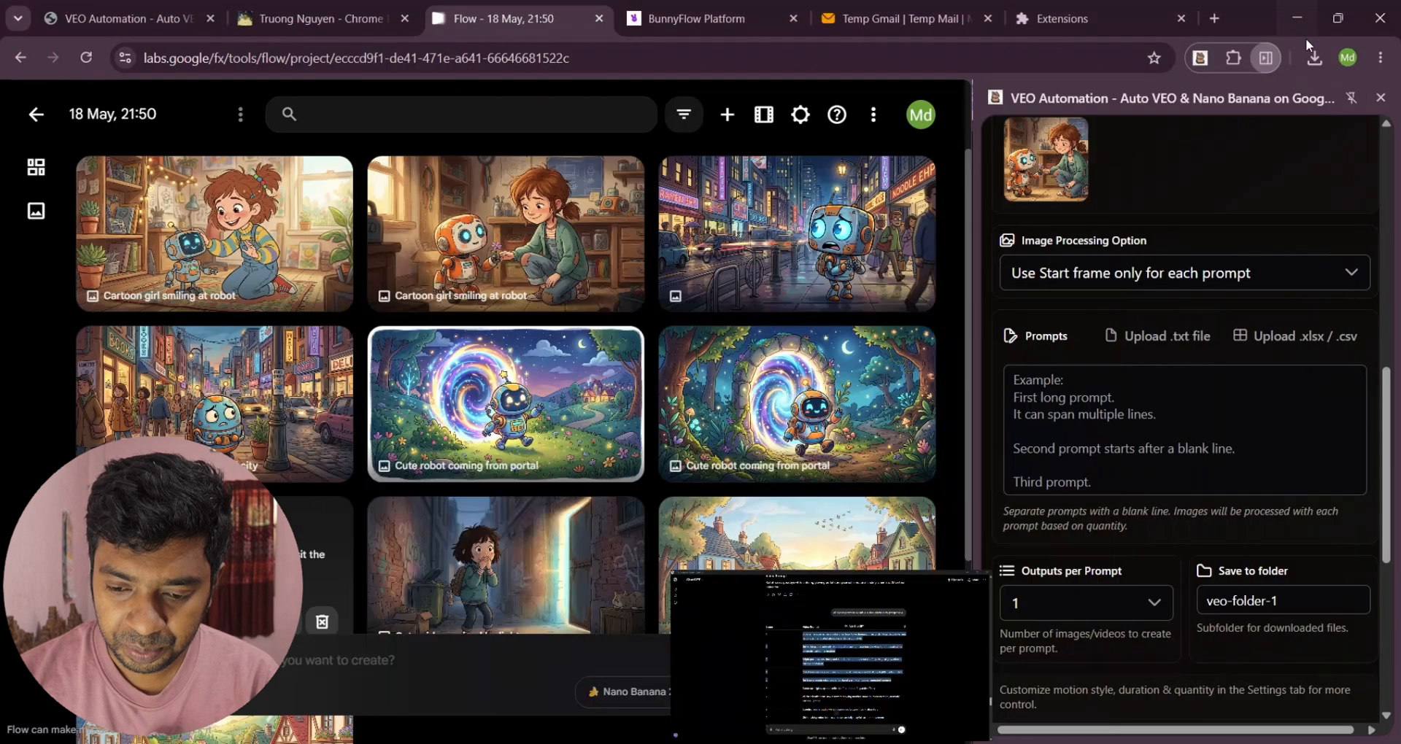
click(1162, 404)
key(ctrl+v)
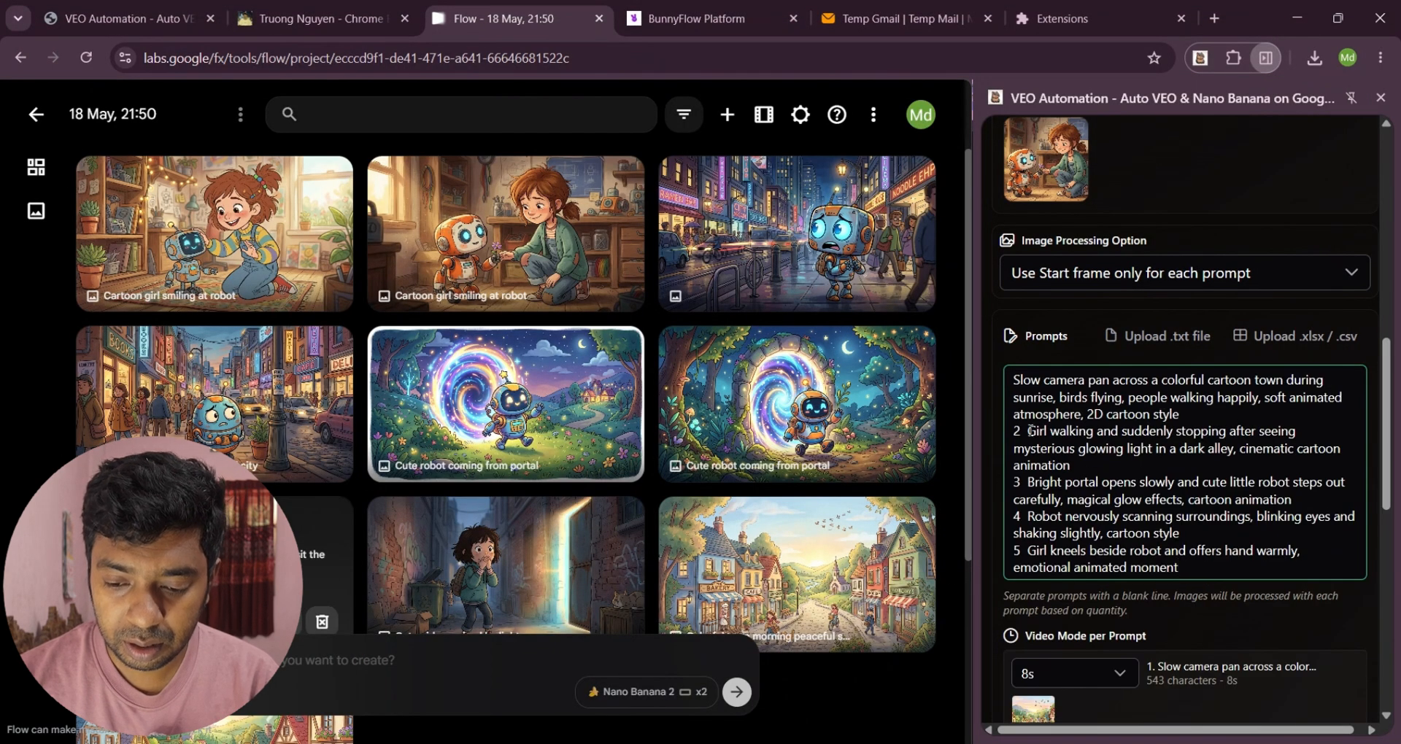
Remove the scene numbers 2 to 5 from the pasted prompts and separate the prompts with blank lines
key(BackSpace)
key(Return)
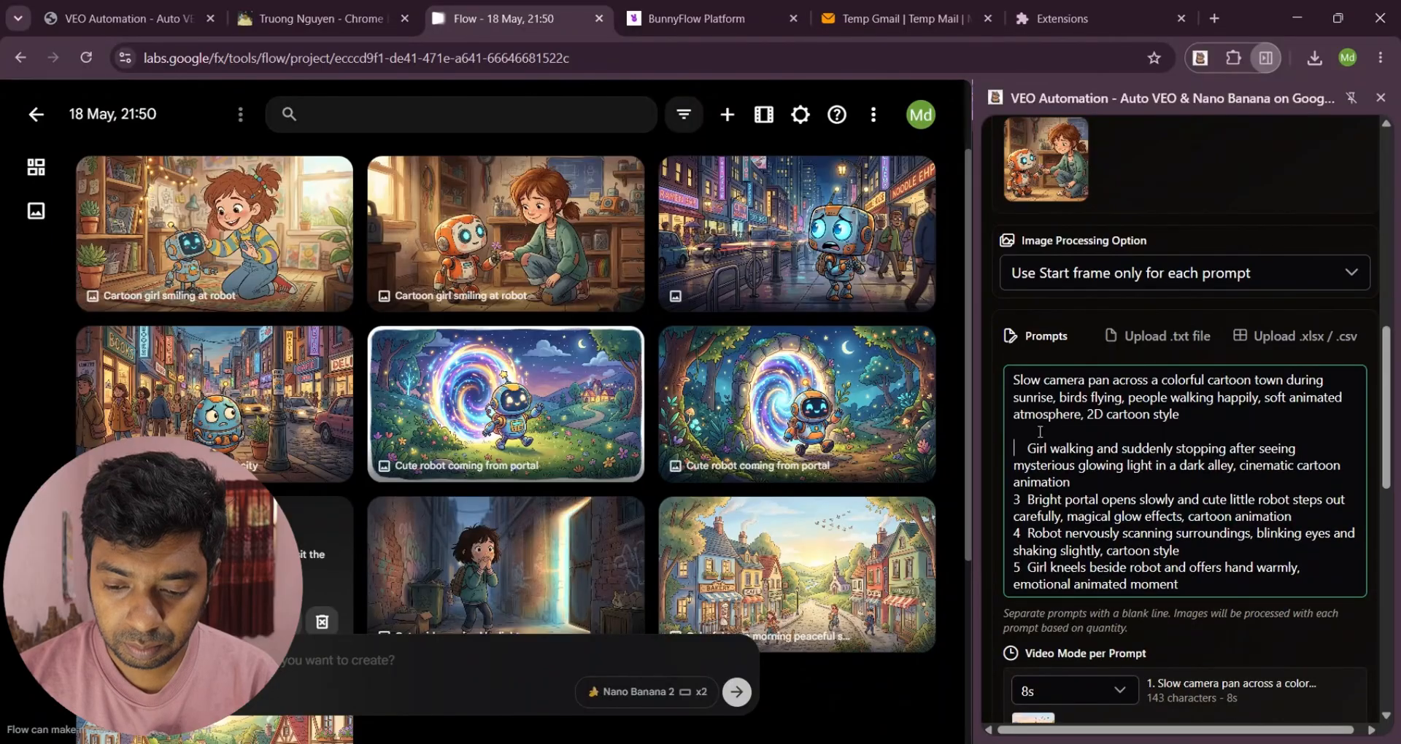
key(BackSpace)
key(Return)
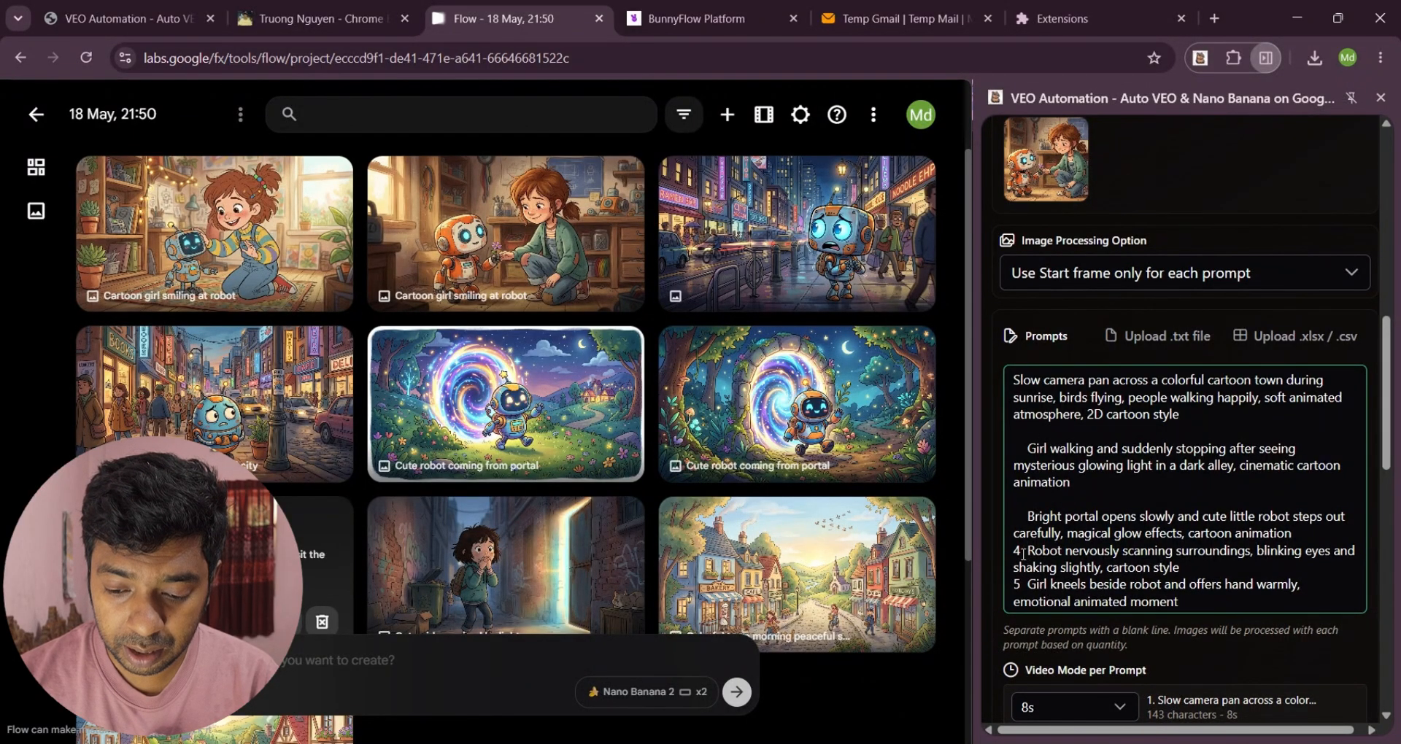
key(Return)
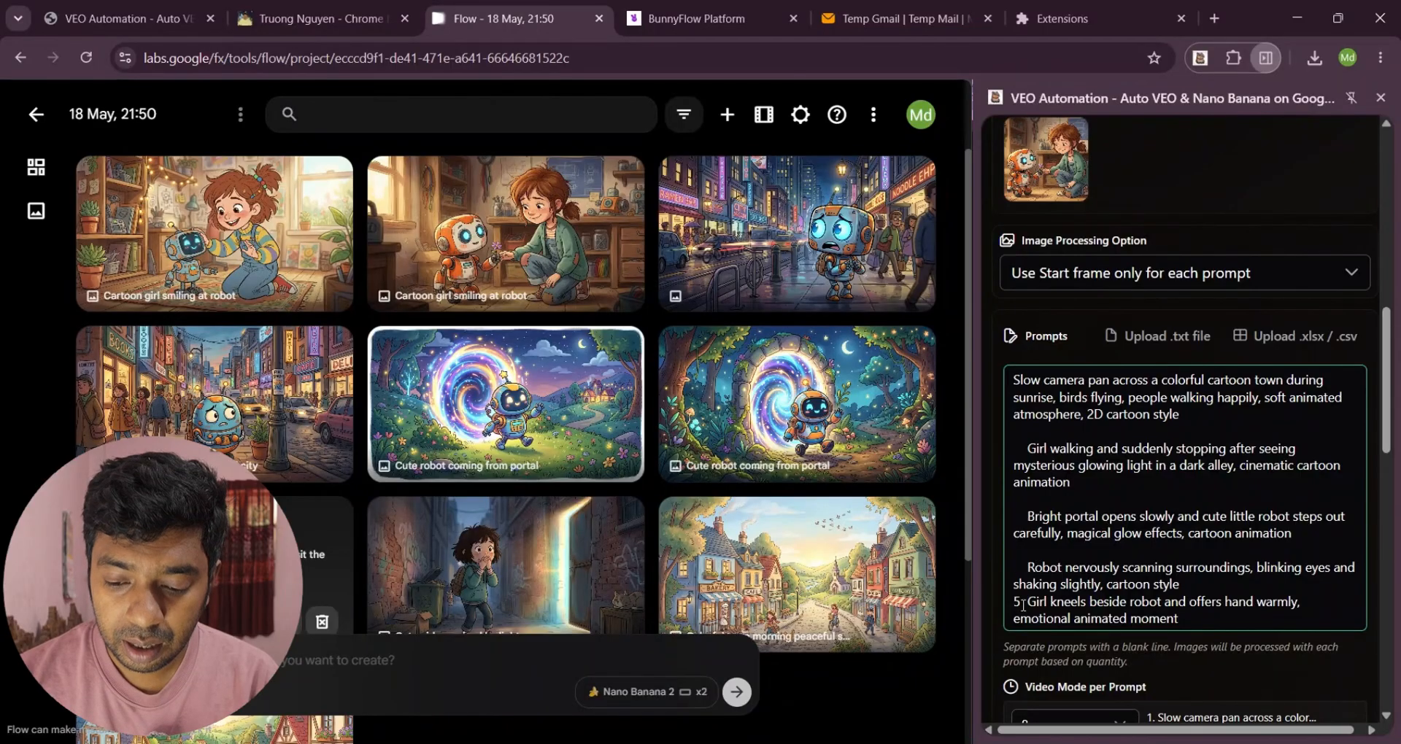
key(Return)
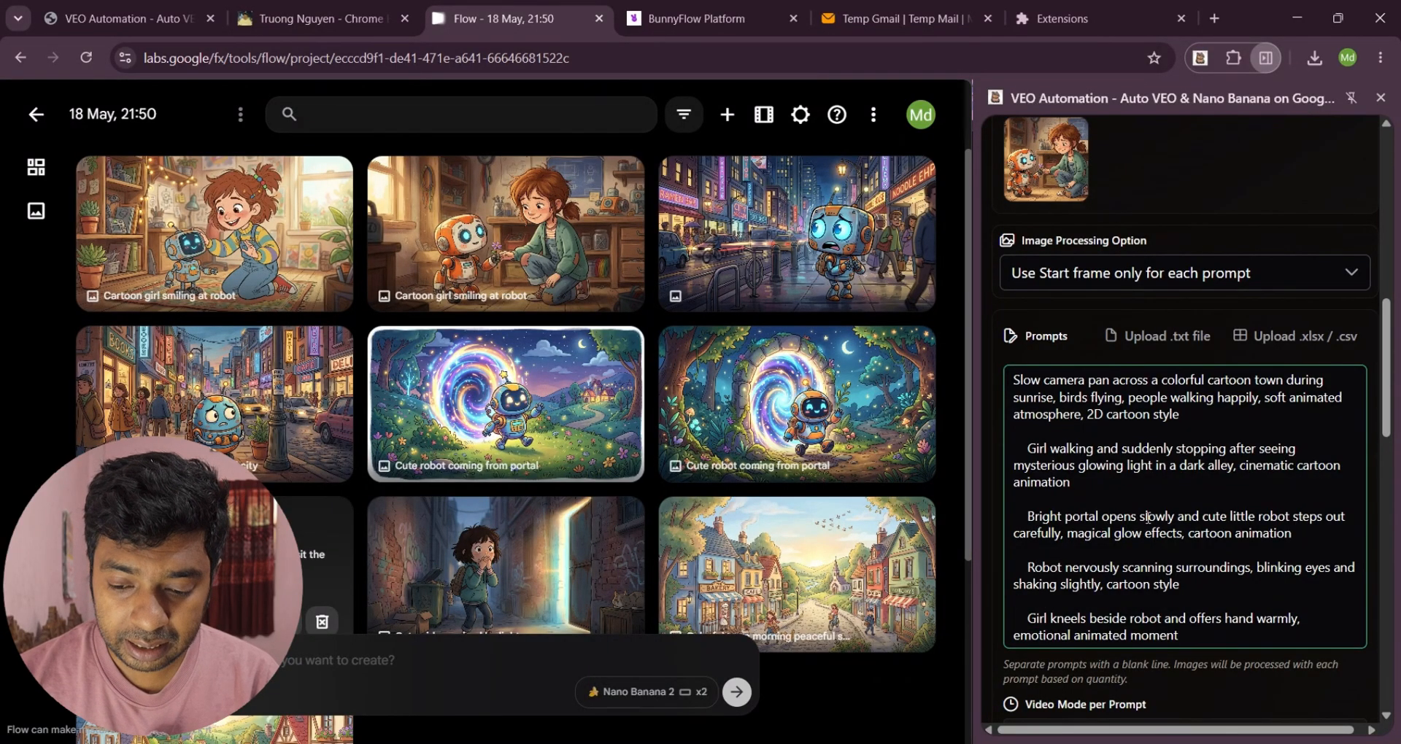
Check that each of the five prompts is paired with its scene image and run the Frame to Video batch
scroll(1148, 517, down, 3)
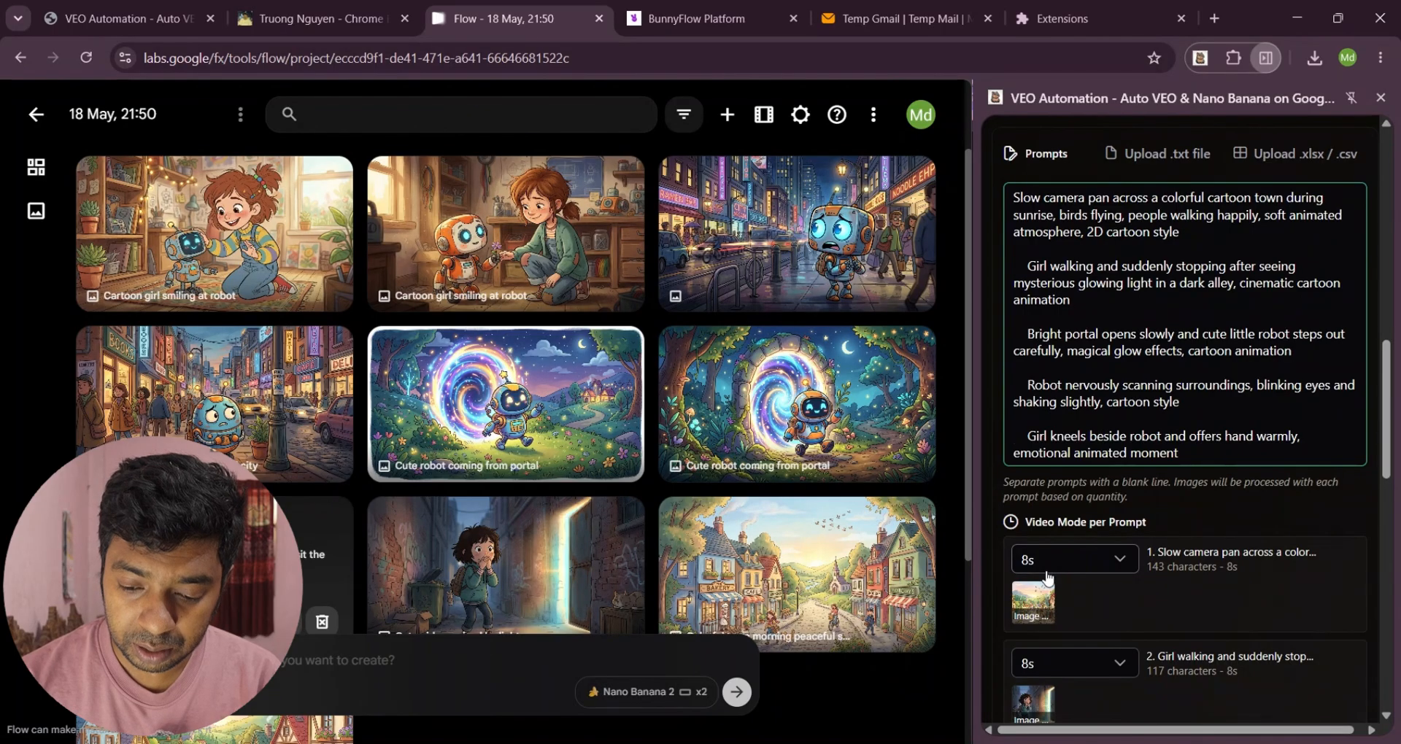
scroll(1106, 561, down, 3)
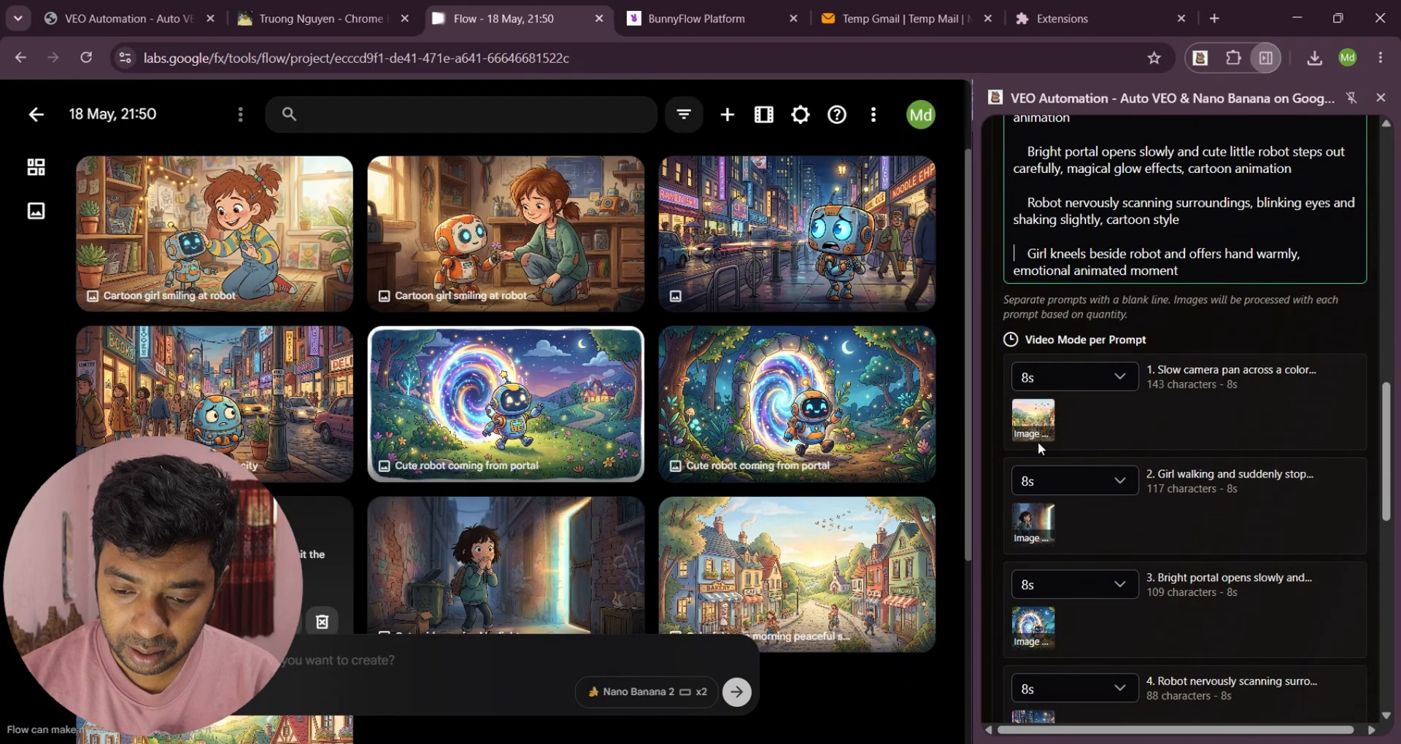
scroll(1038, 441, down, 1)
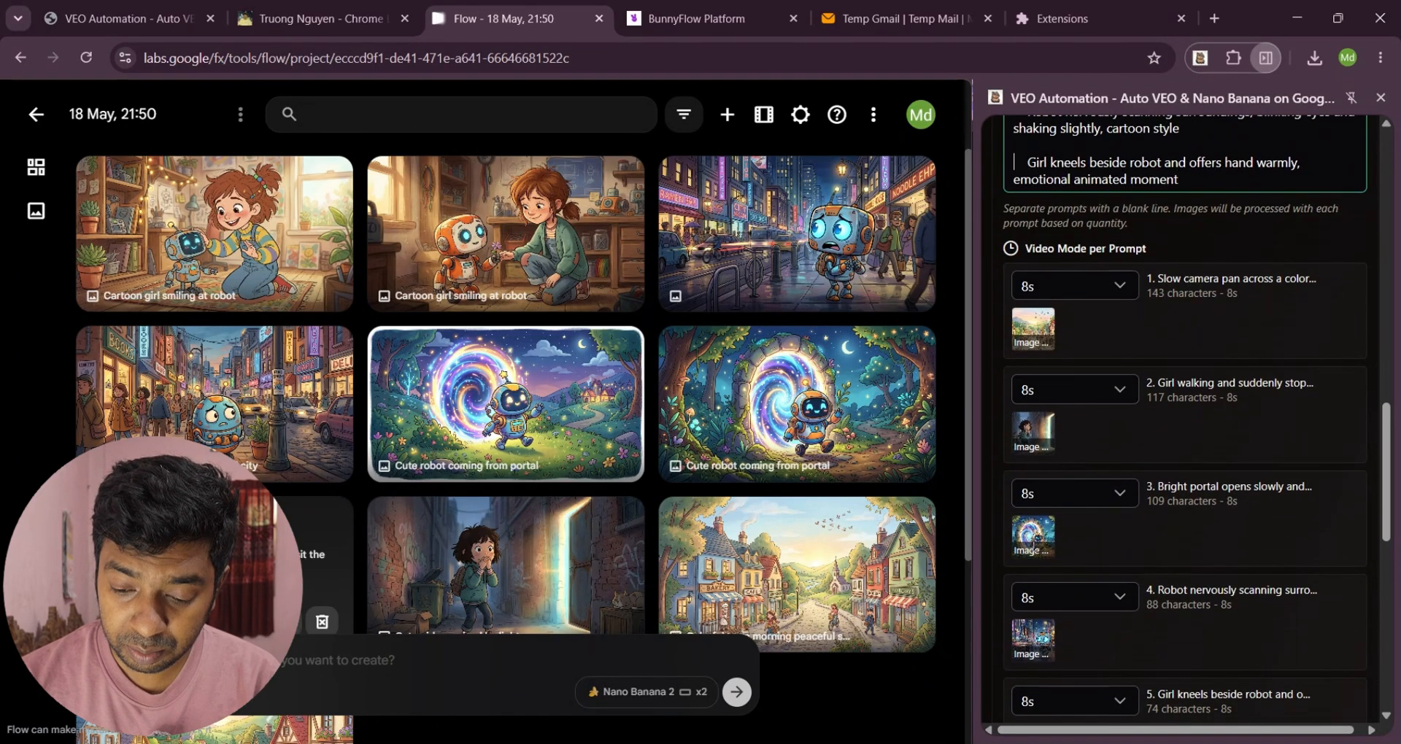
scroll(1177, 480, down, 3)
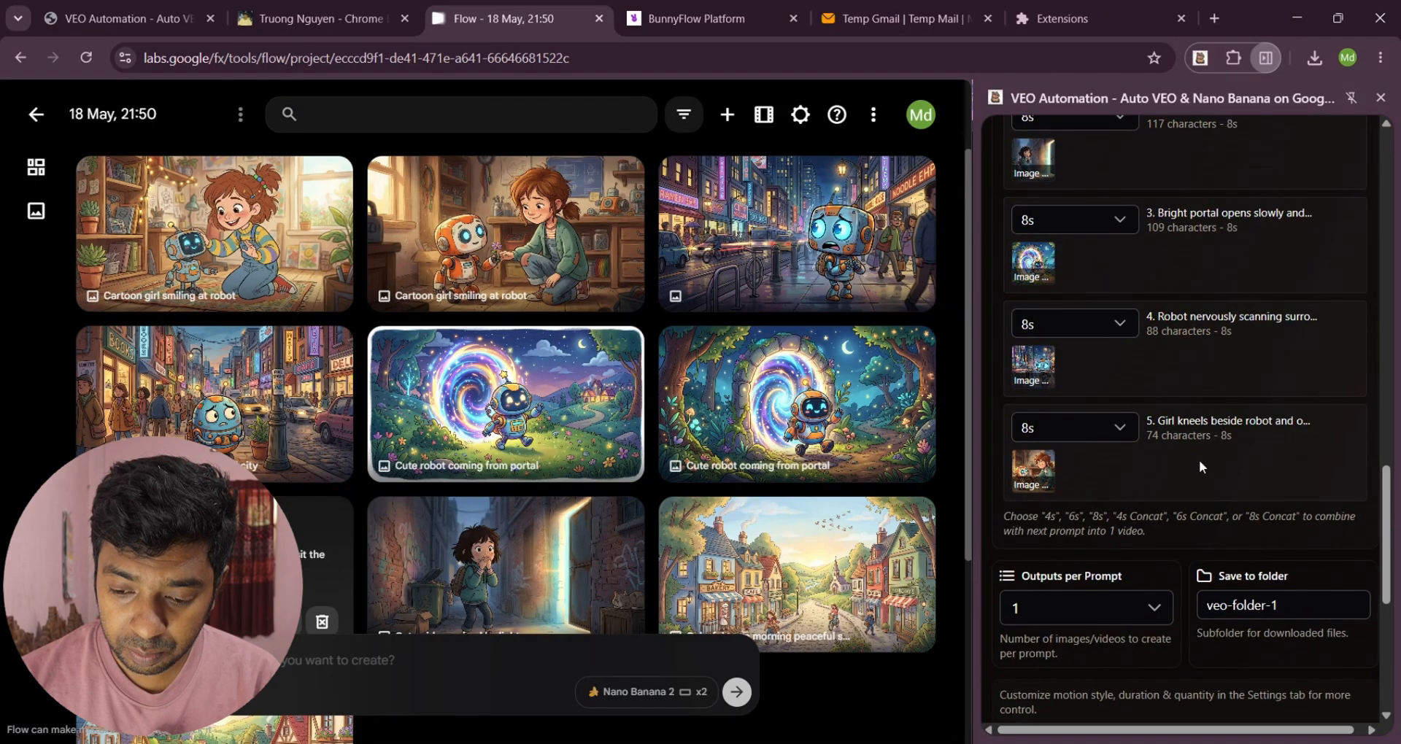
scroll(1076, 582, down, 5)
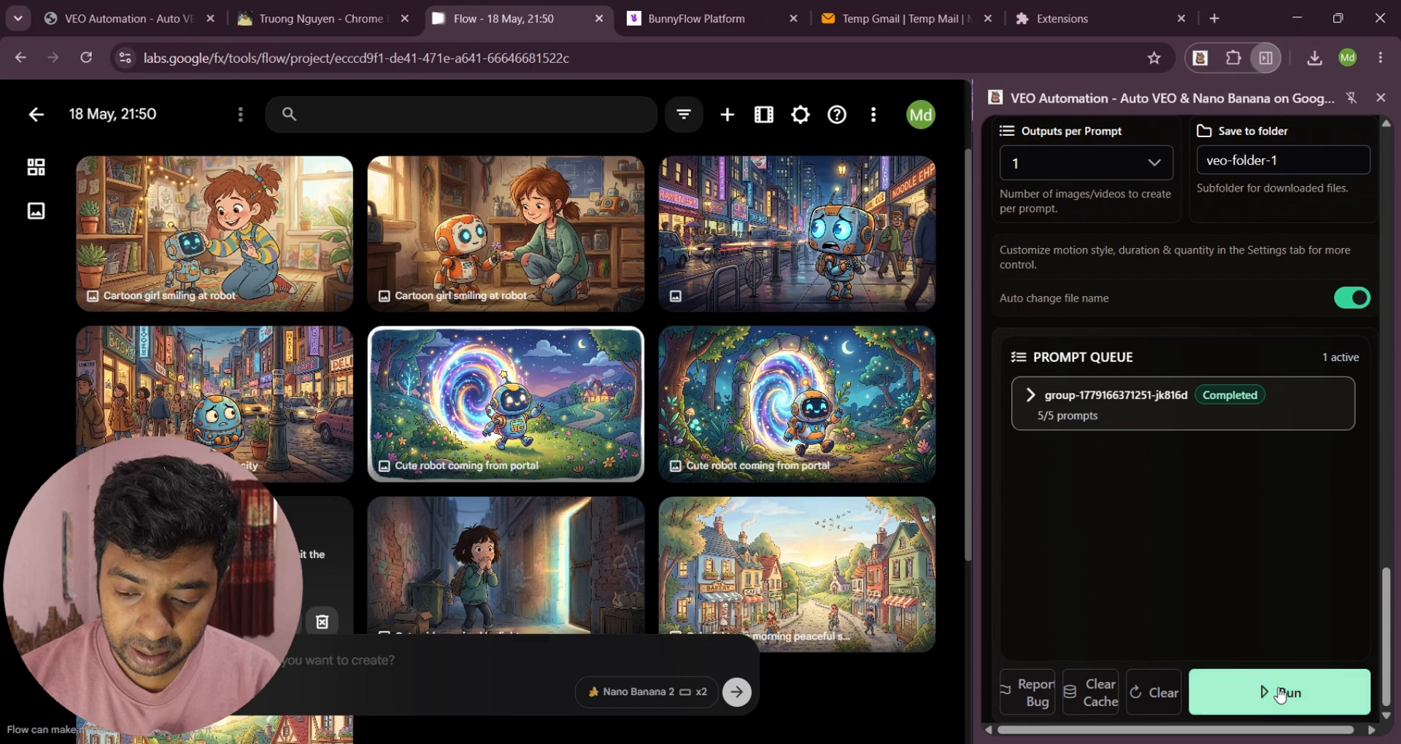
click(1279, 693)
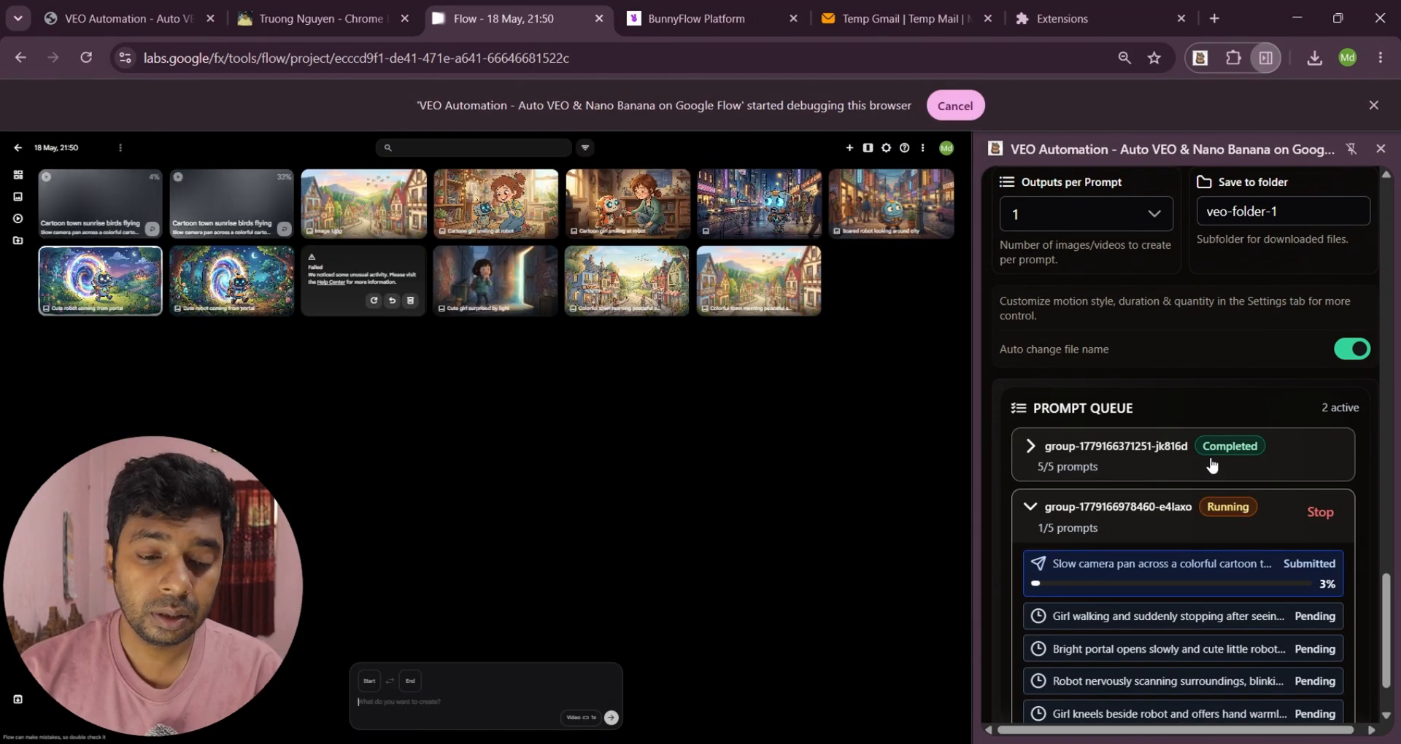
scroll(1219, 466, down, 2)
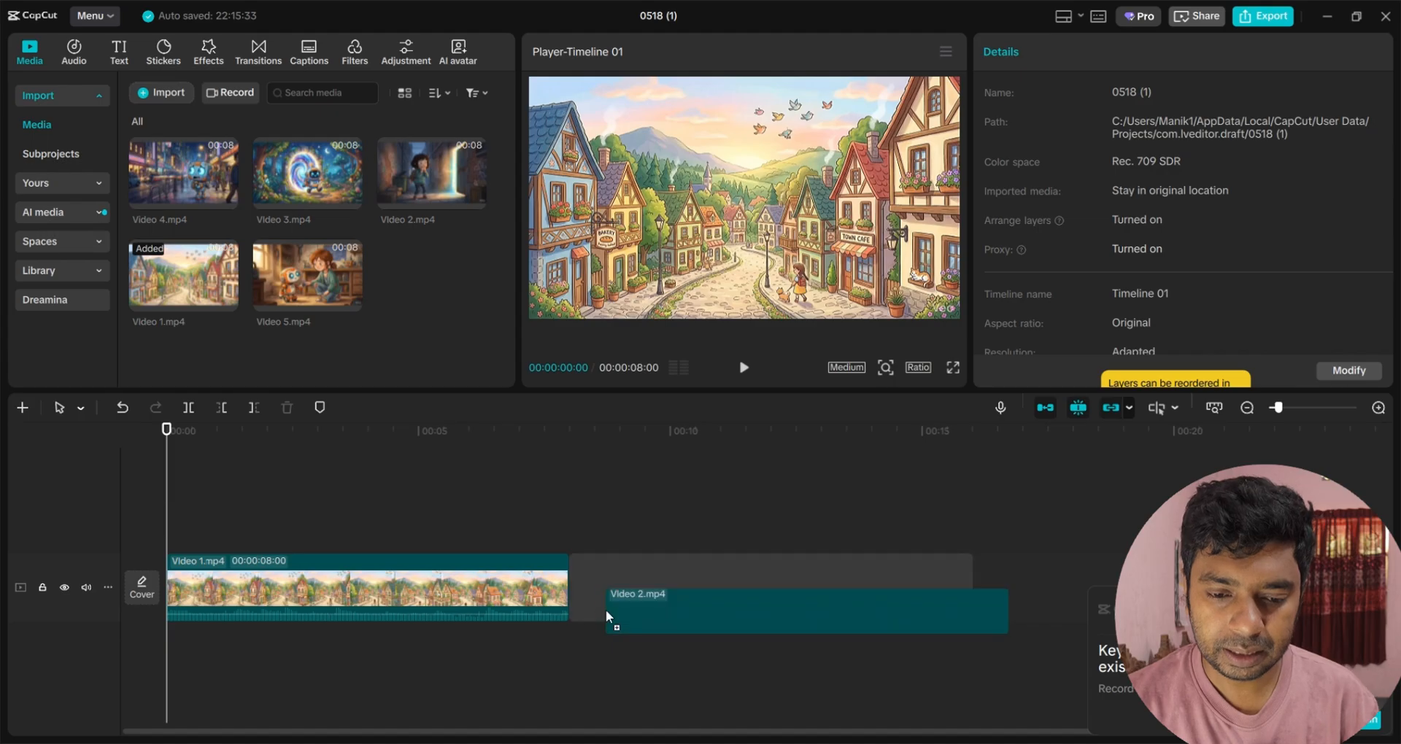
In CapCut, place Video 2.mp4 and Video 3.mp4 after Video 1.mp4 on the timeline
drag(611, 615, 583, 599)
drag(306, 183, 993, 581)
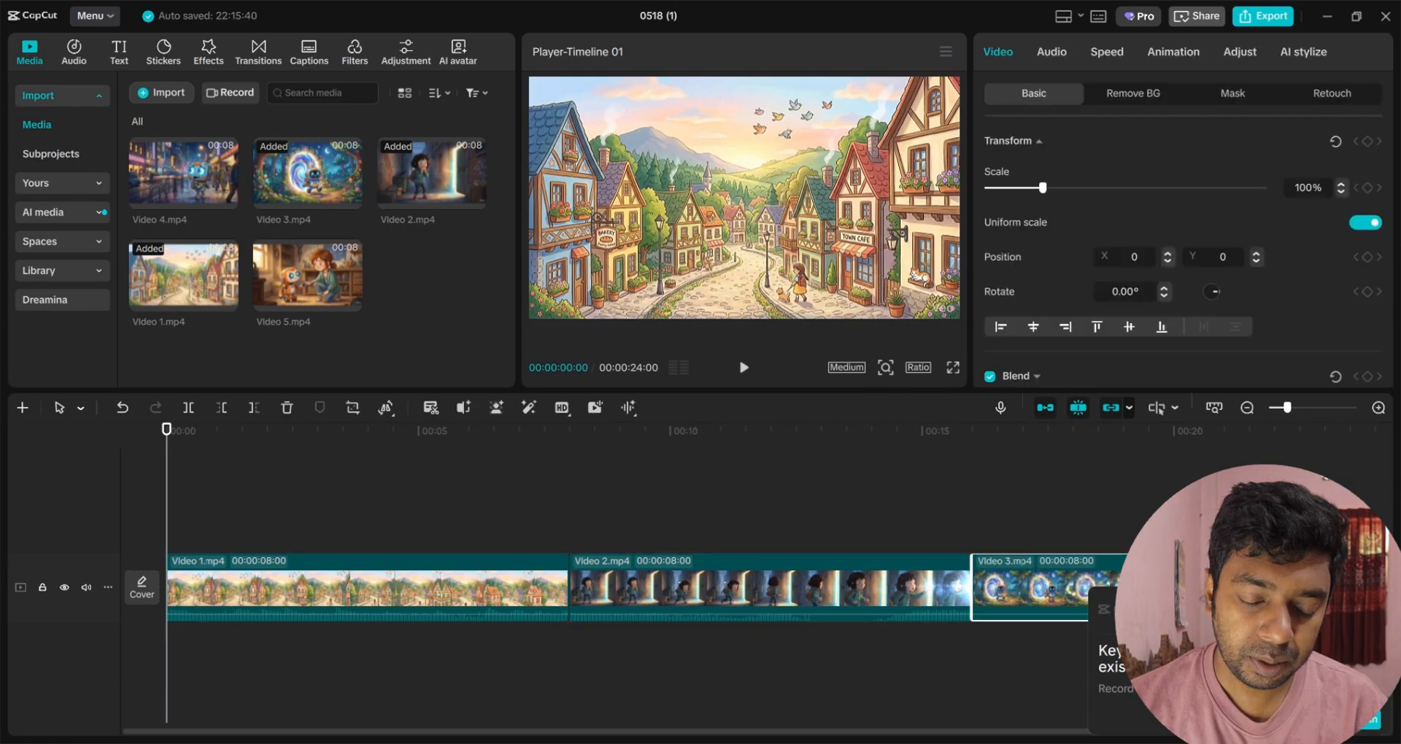
click(1281, 410)
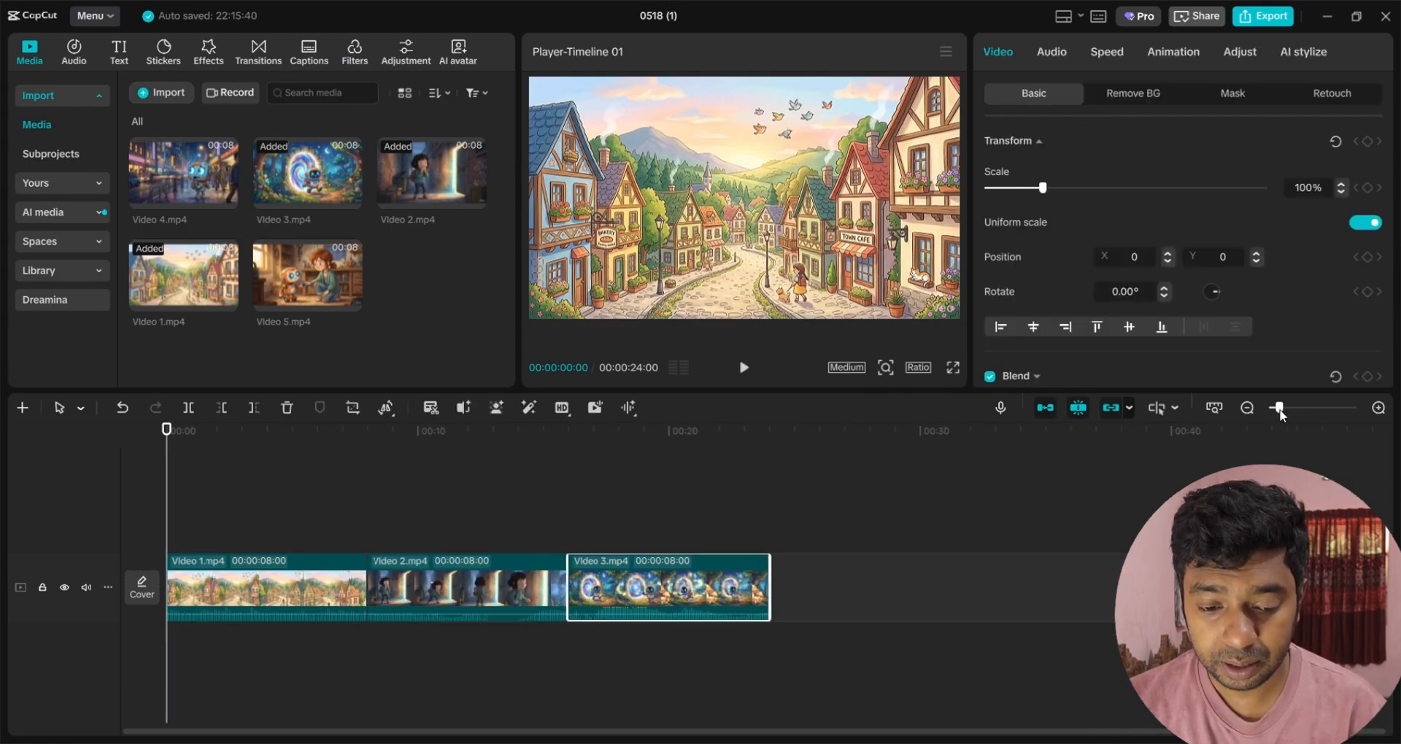
Place Video 4.mp4 and Video 5.mp4 after Video 3.mp4 on the timeline
drag(189, 191, 810, 595)
drag(306, 274, 985, 590)
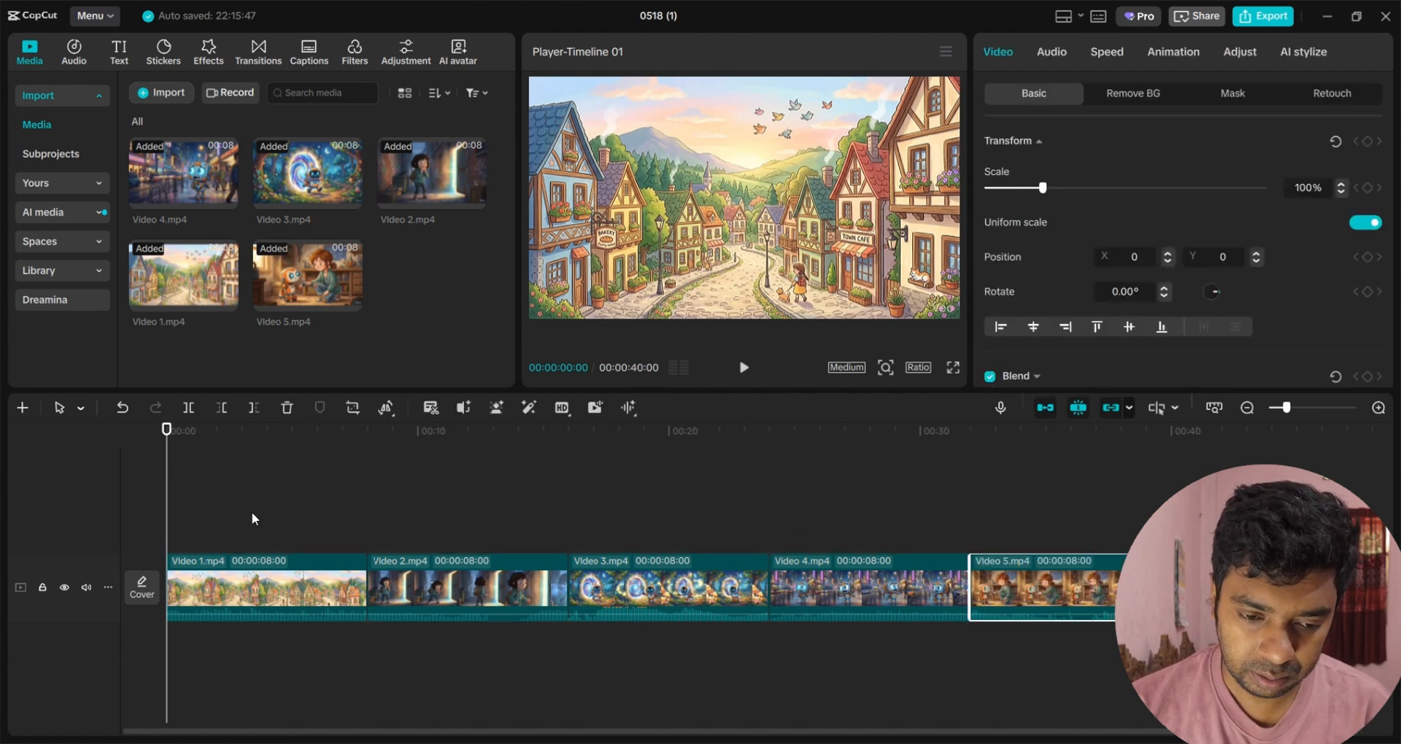
Set the preview quality to Full and play the assembled cartoon in full screen
key(space)
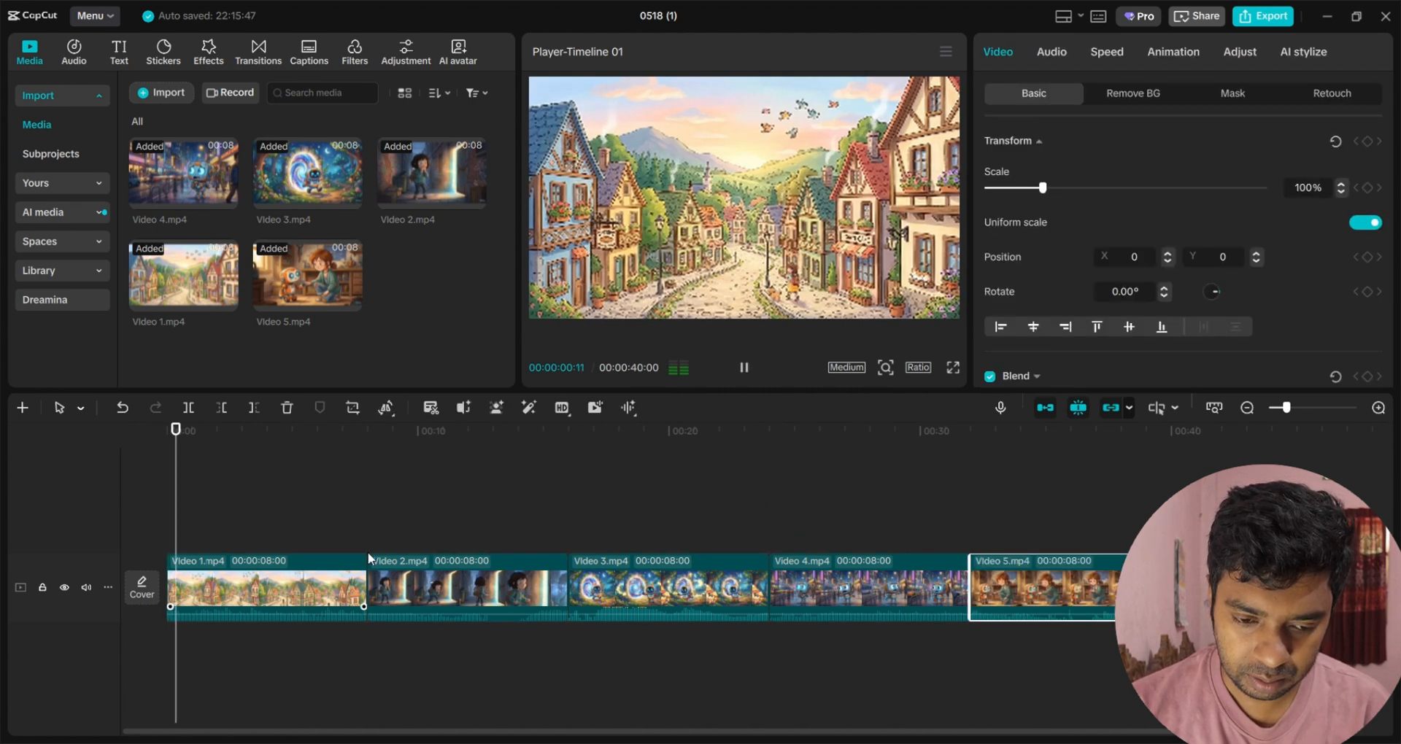
click(847, 367)
click(881, 391)
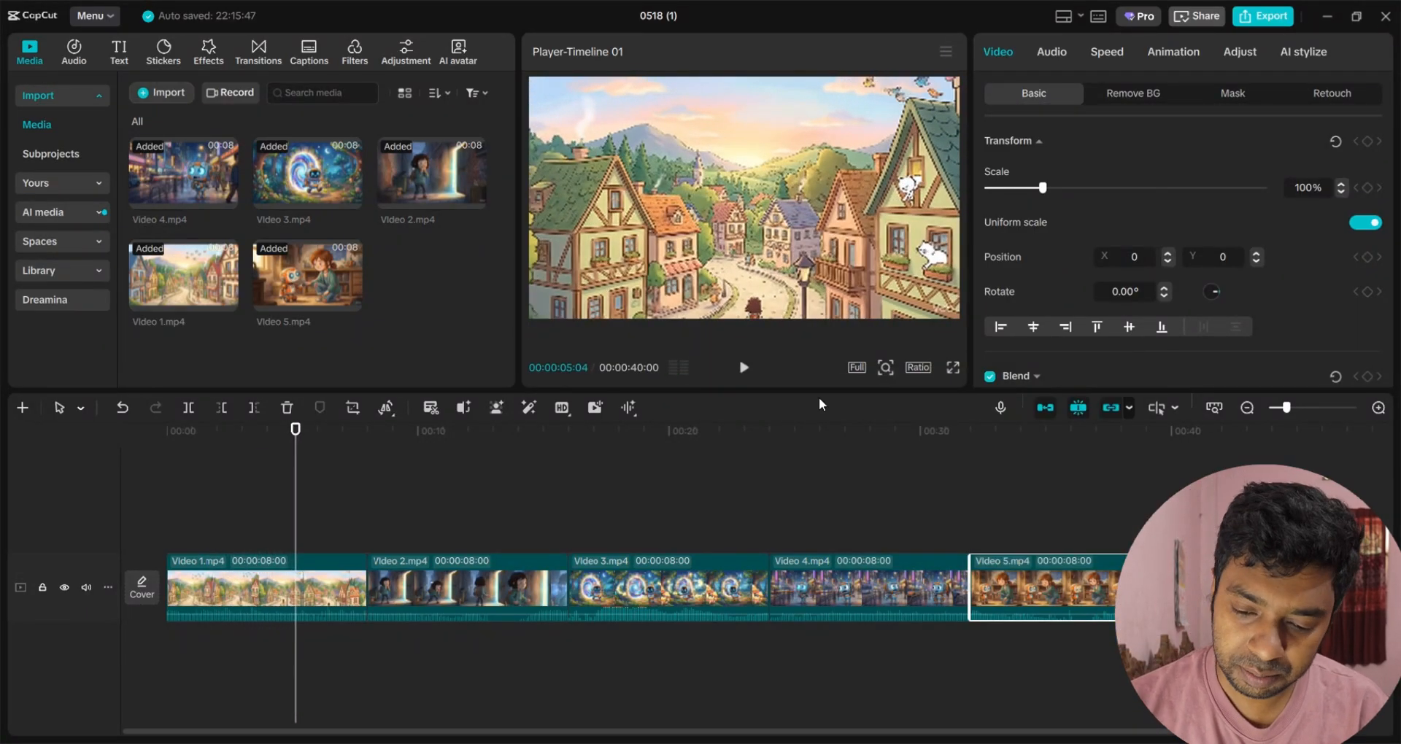
key(space)
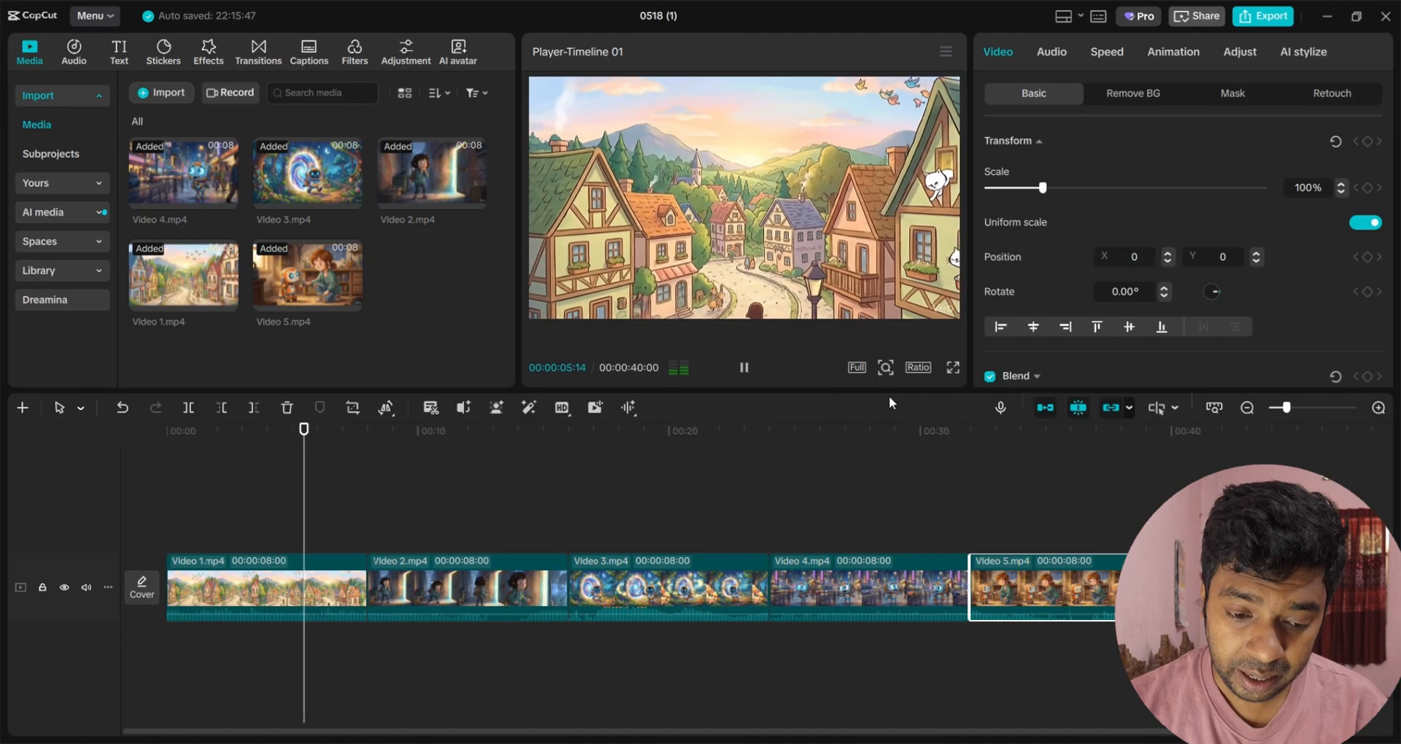
click(955, 370)
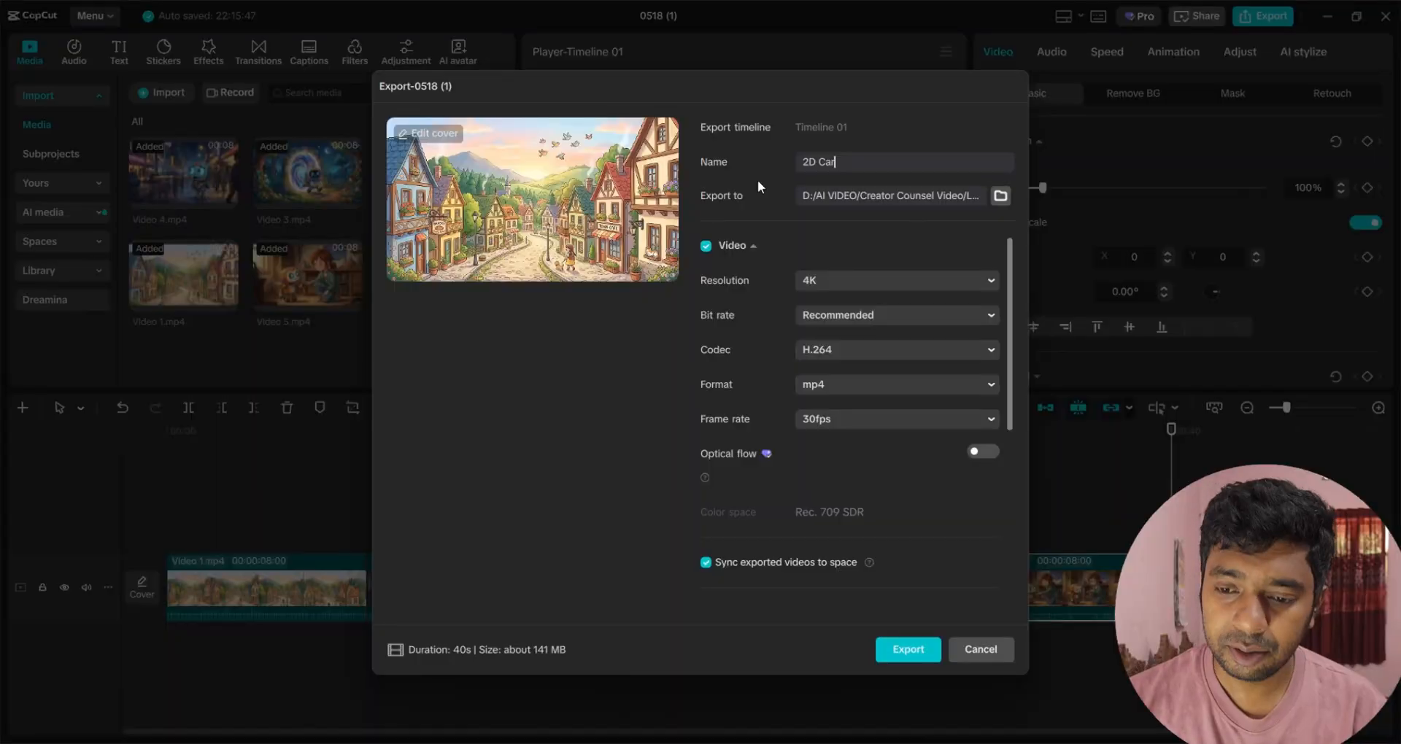
Name the video export "2D Cartoon for edit"
text(too)
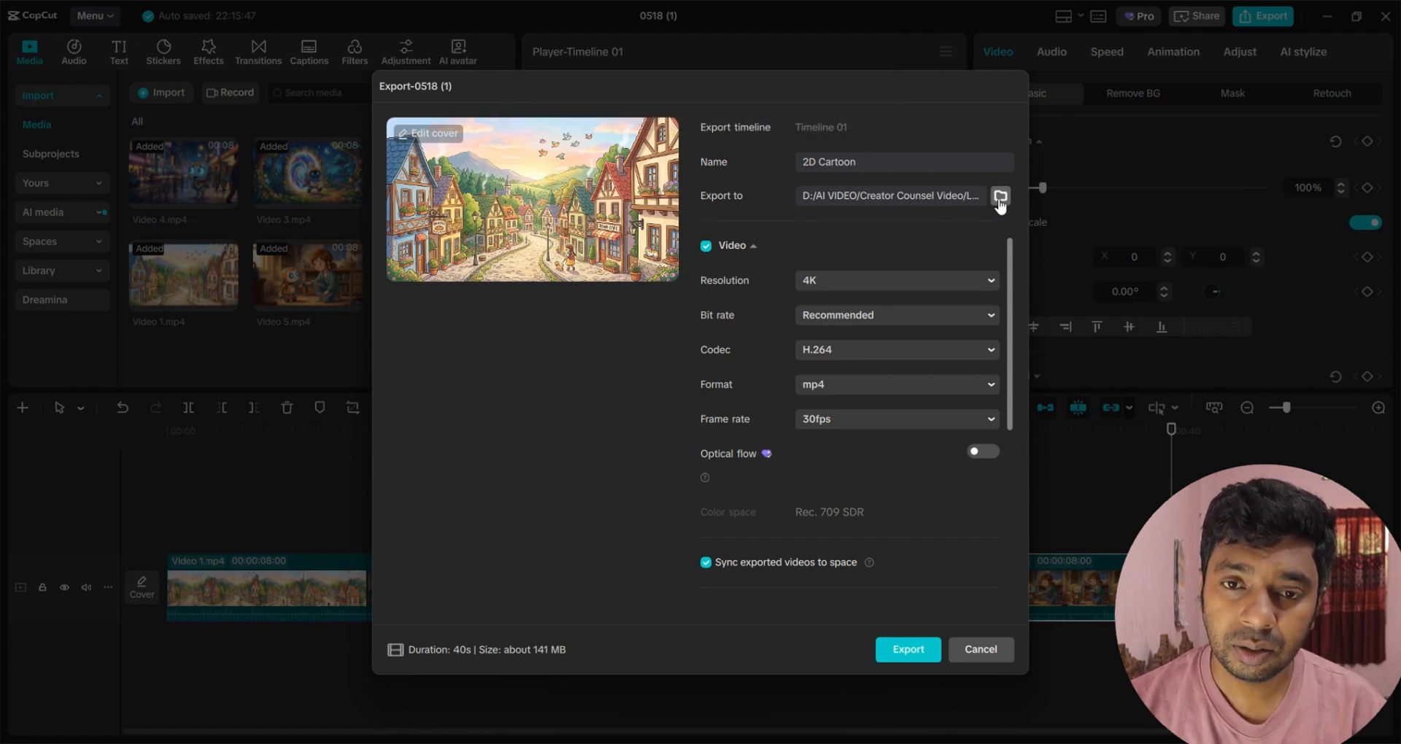
text(n fo)
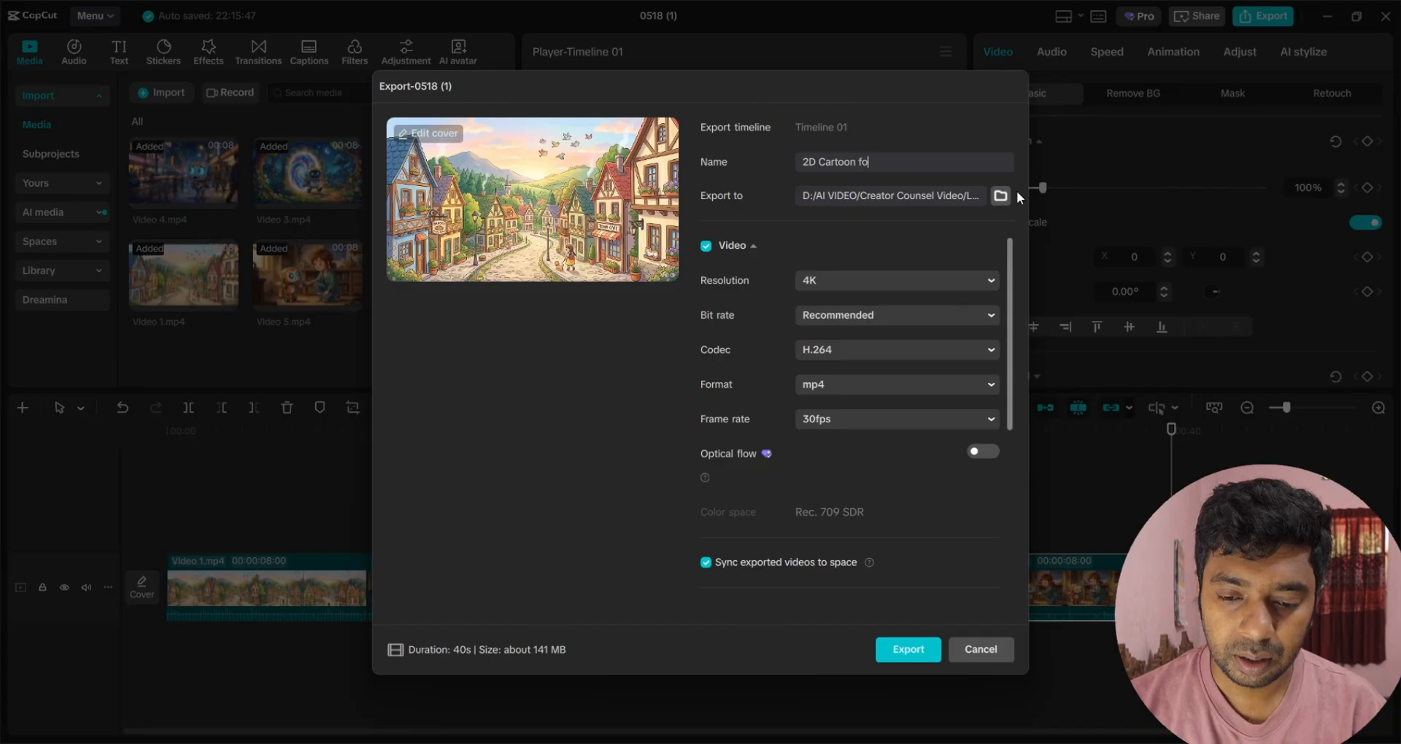
text(r edit)
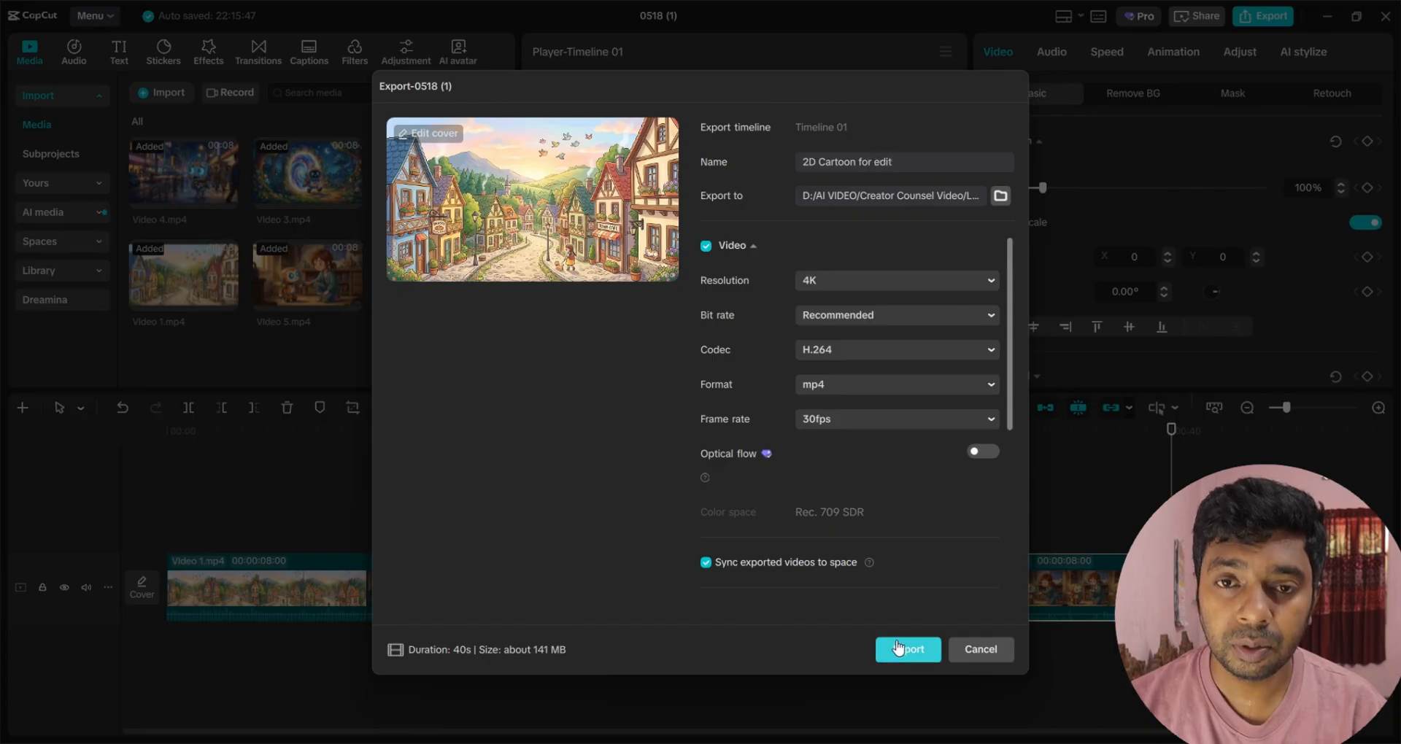